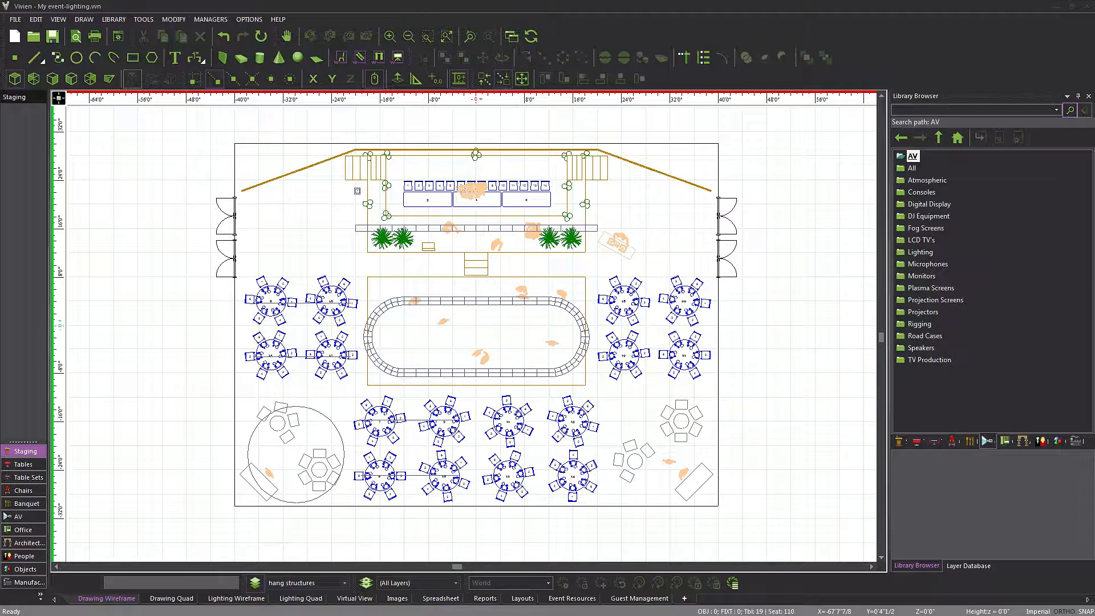
# Step: Preview the Theatre Light and Moving Light fixtures in the AV Lighting library and return to the library's top level
pyautogui.doubleClick(920, 251)
pyautogui.scroll(-1, 1010, 265)
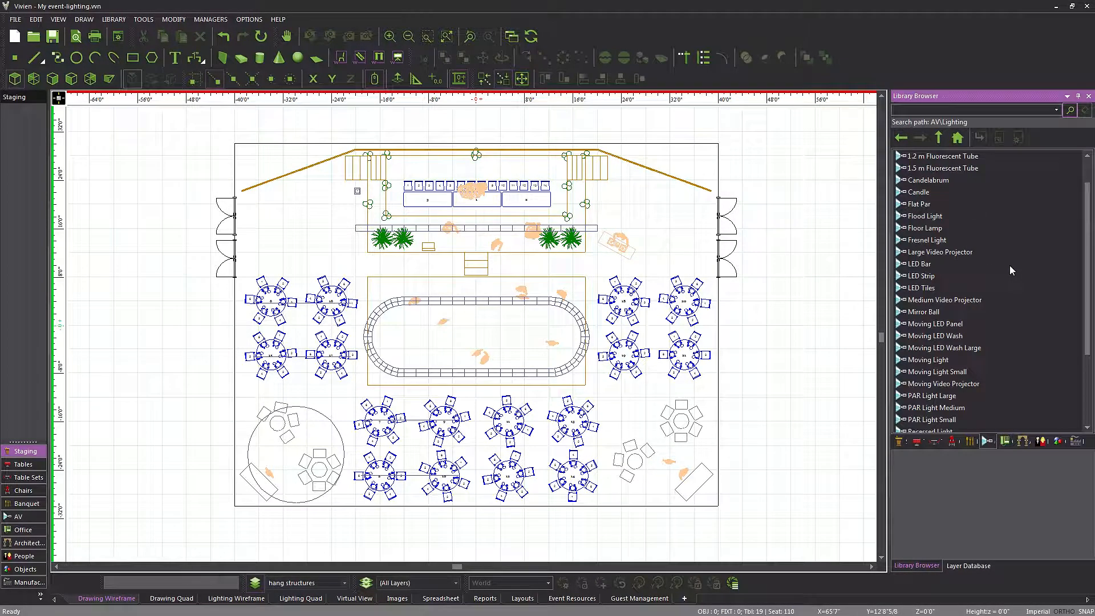
pyautogui.moveTo(1087, 230); pyautogui.dragTo(1091, 300)
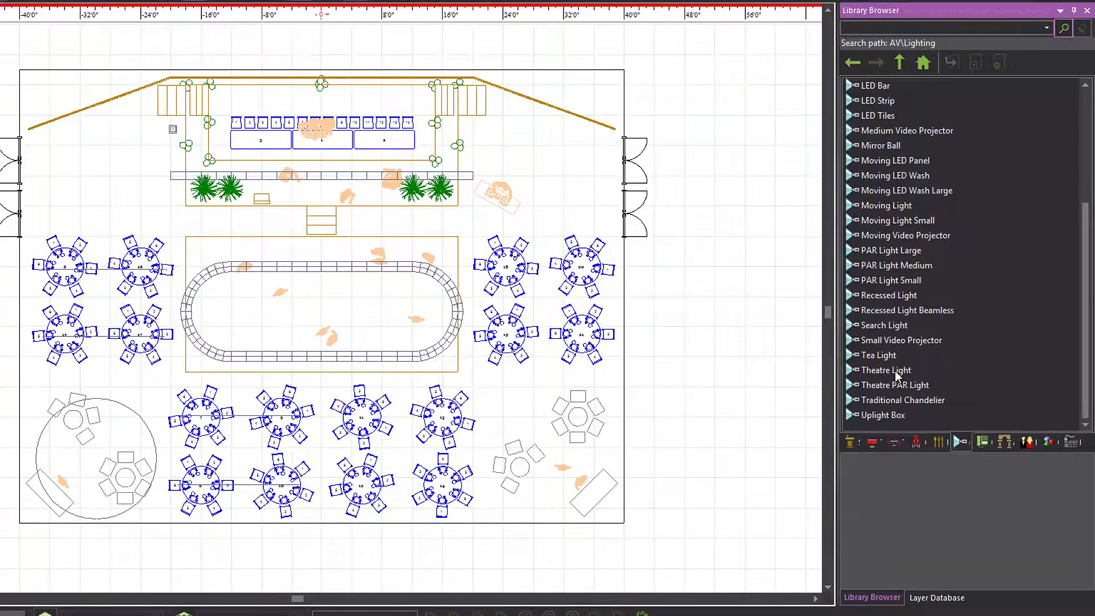
pyautogui.click(894, 370)
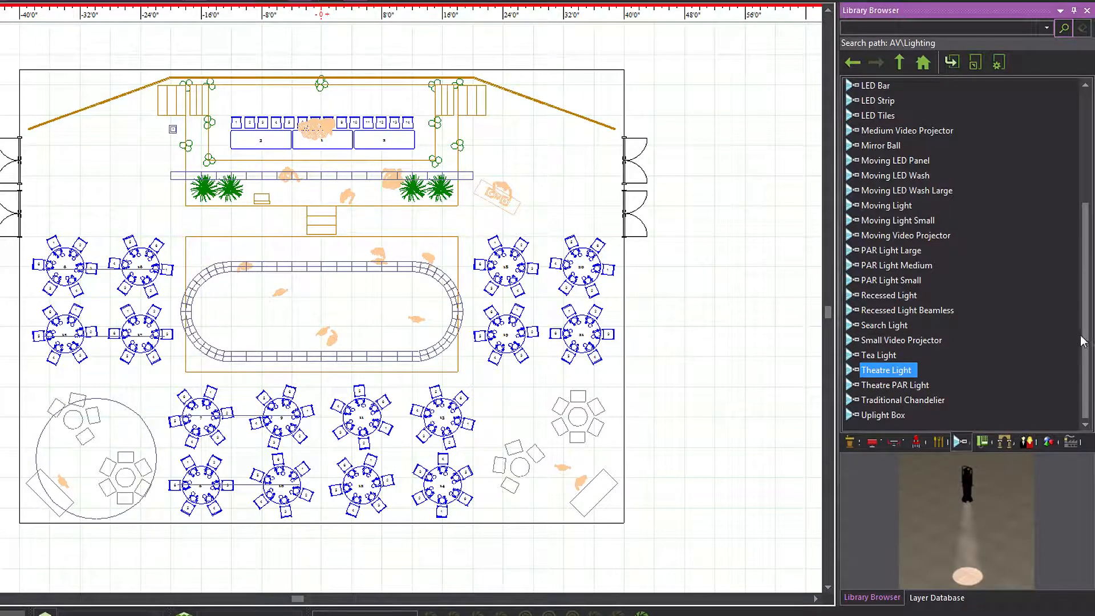
pyautogui.moveTo(1085, 339); pyautogui.dragTo(1085, 307)
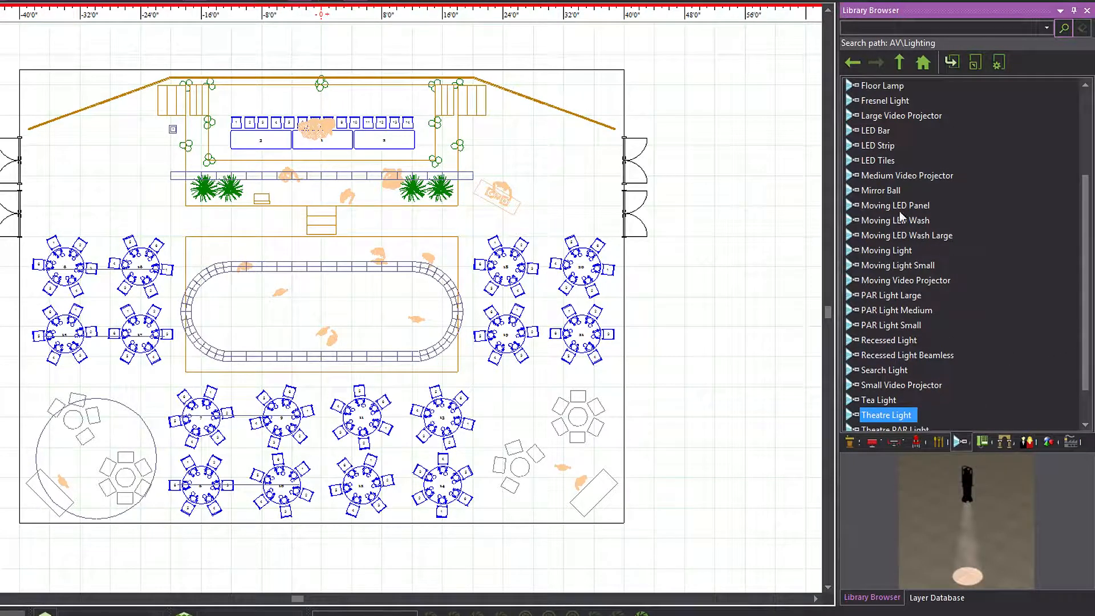
pyautogui.click(894, 252)
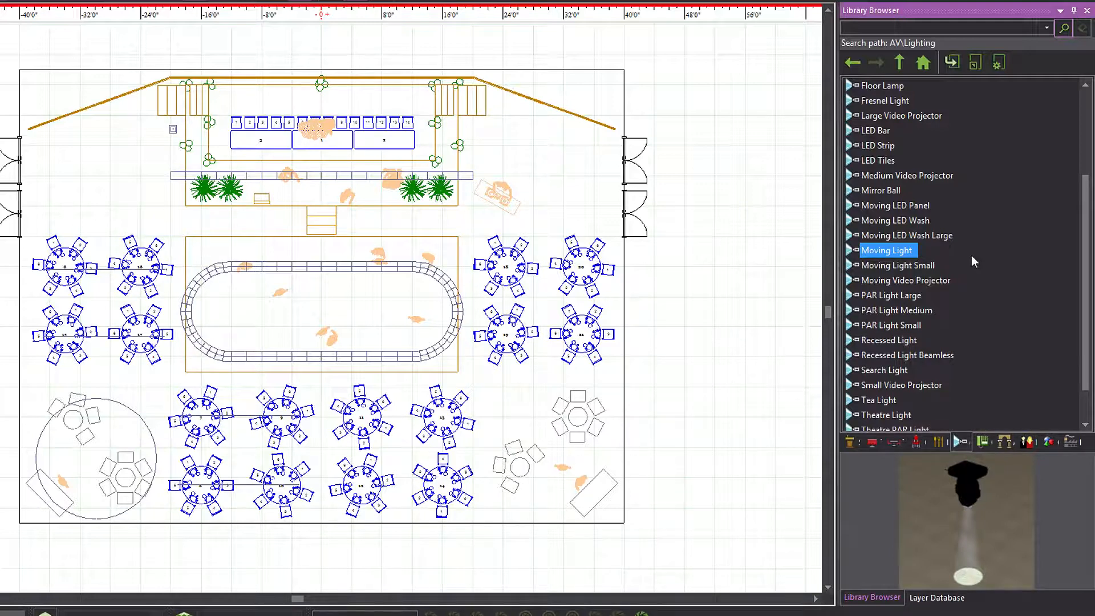
pyautogui.click(922, 65)
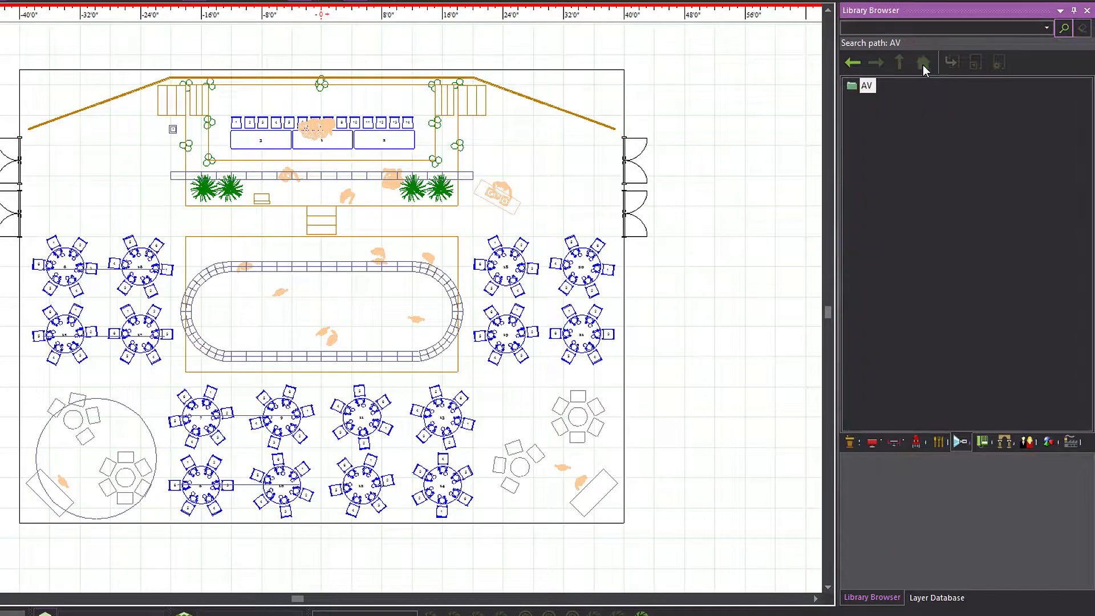
# Step: Create a purple layer named Lighting in the Ungrouped layer group and make it the current layer
pyautogui.click(925, 597)
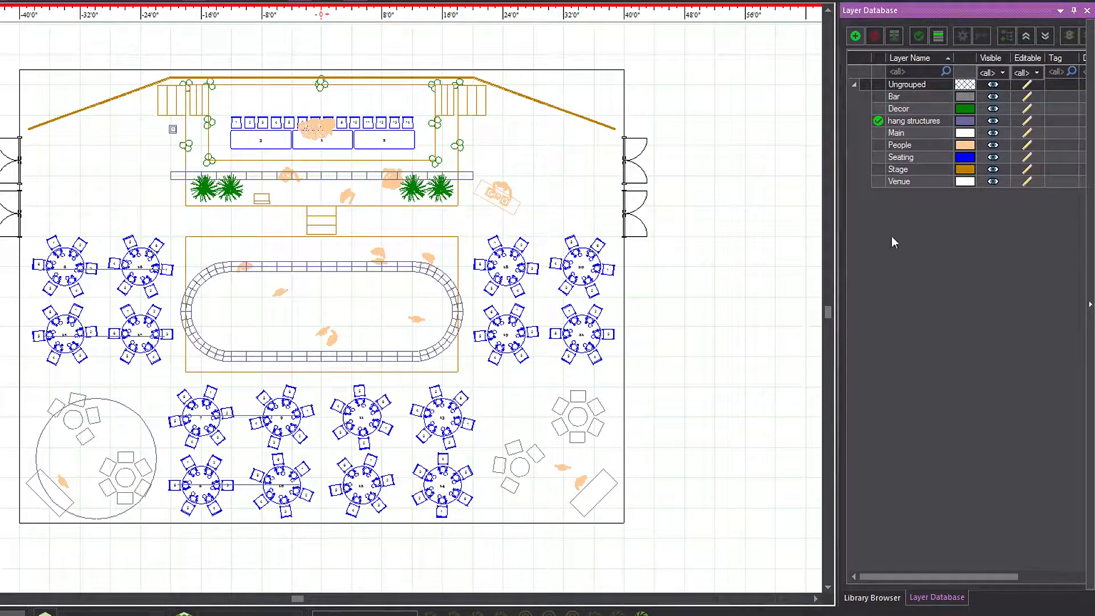
pyautogui.click(854, 36)
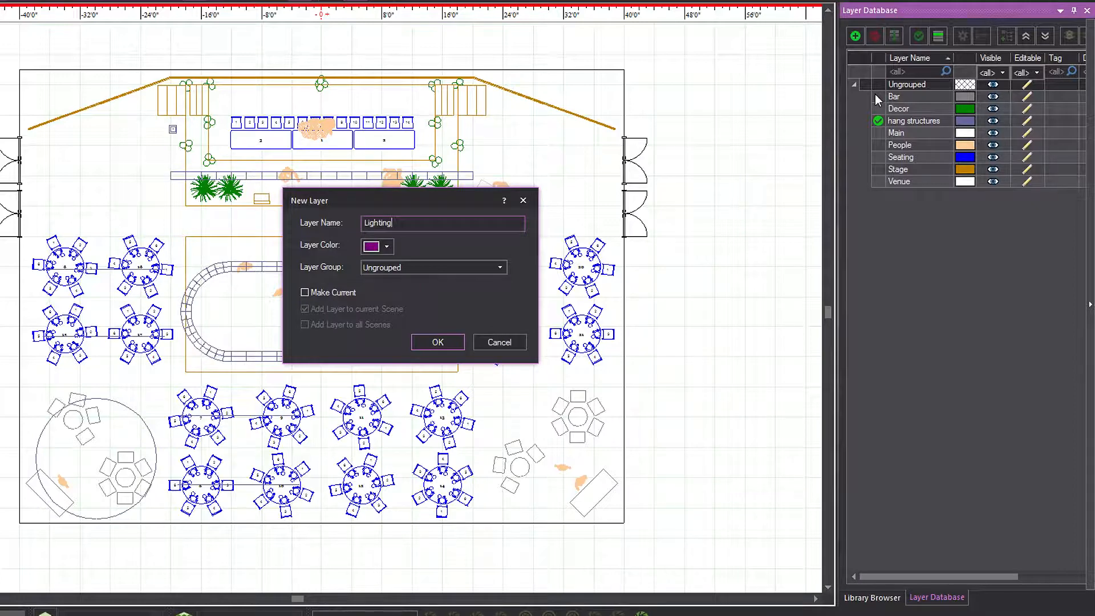
pyautogui.click(437, 342)
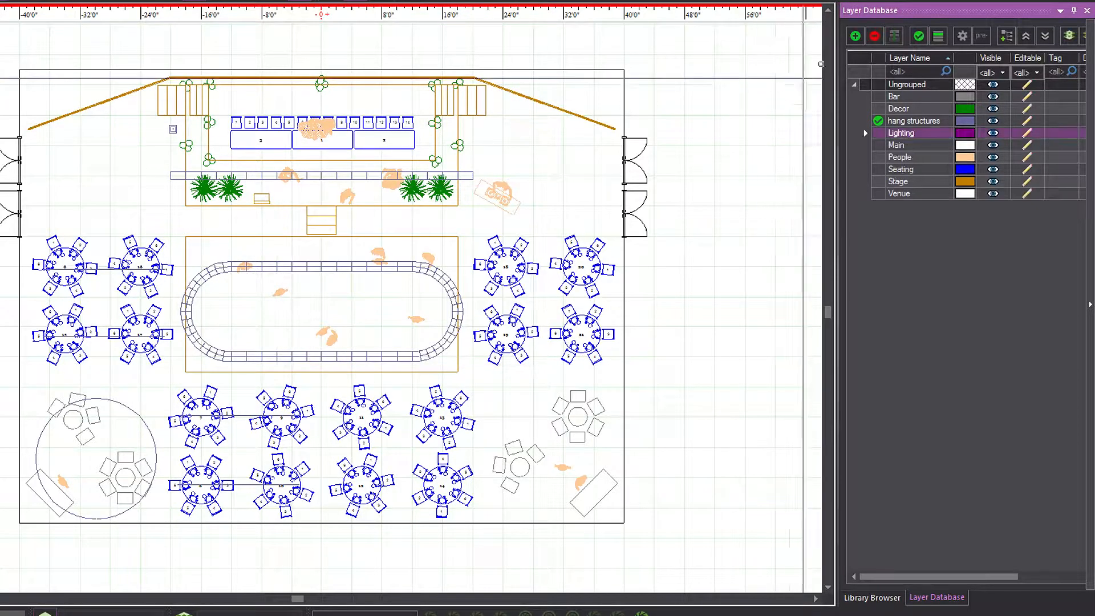
pyautogui.click(921, 36)
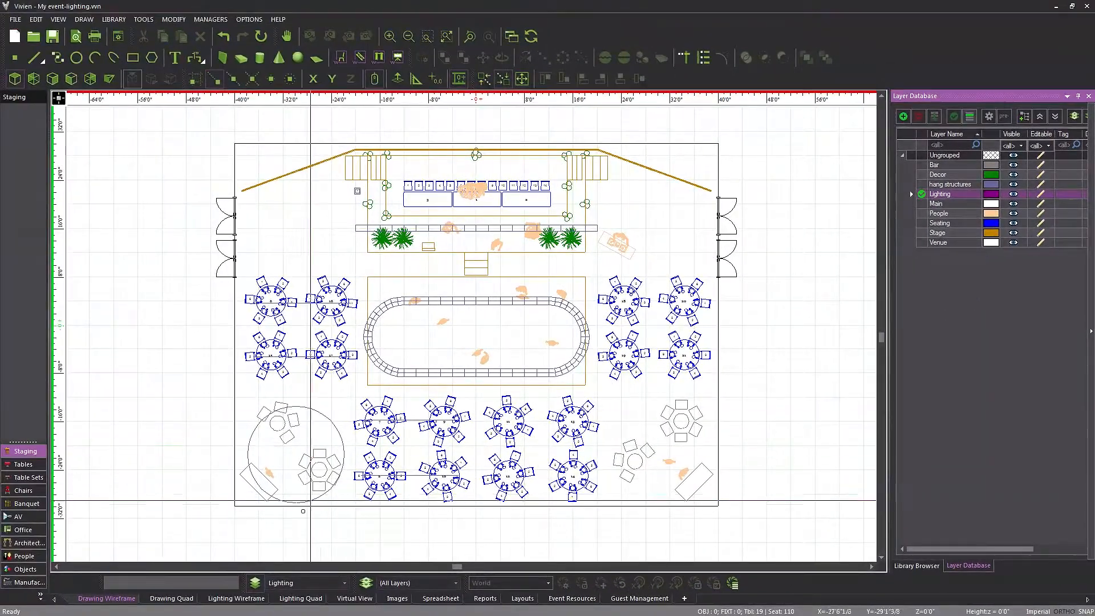
# Step: Switch to the Drawing Quad layout and zoom the virtual view out to frame the whole room
pyautogui.click(172, 598)
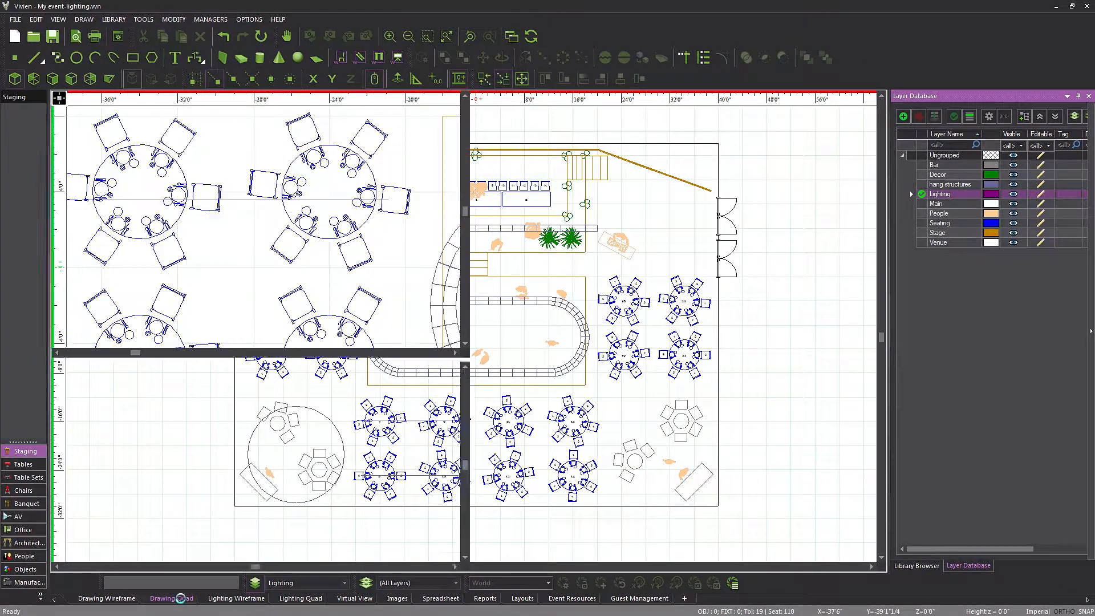
pyautogui.moveTo(769, 491); pyautogui.dragTo(678, 435)
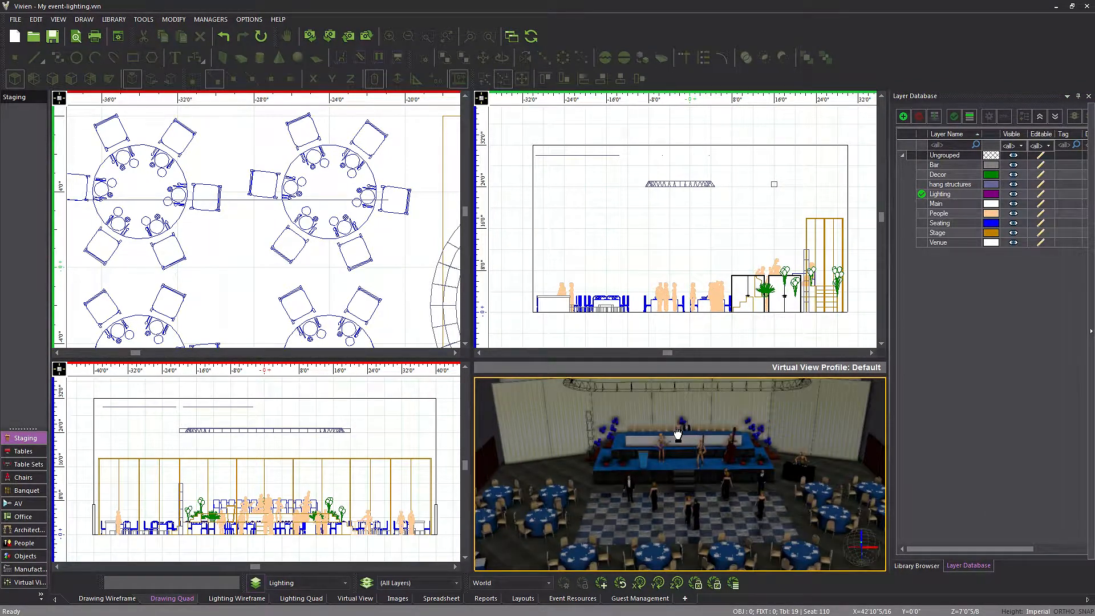
pyautogui.scroll(-5, 677, 435)
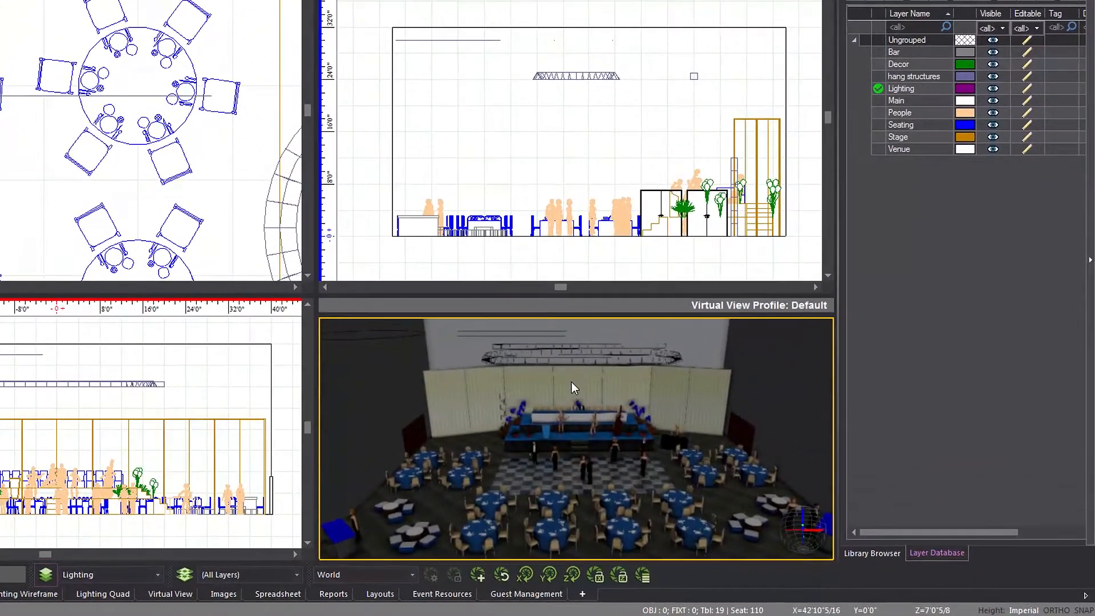
# Step: Lower the ambient light in the virtual view's Simulation options until the room is nearly dark
pyautogui.rightClick(676, 429)
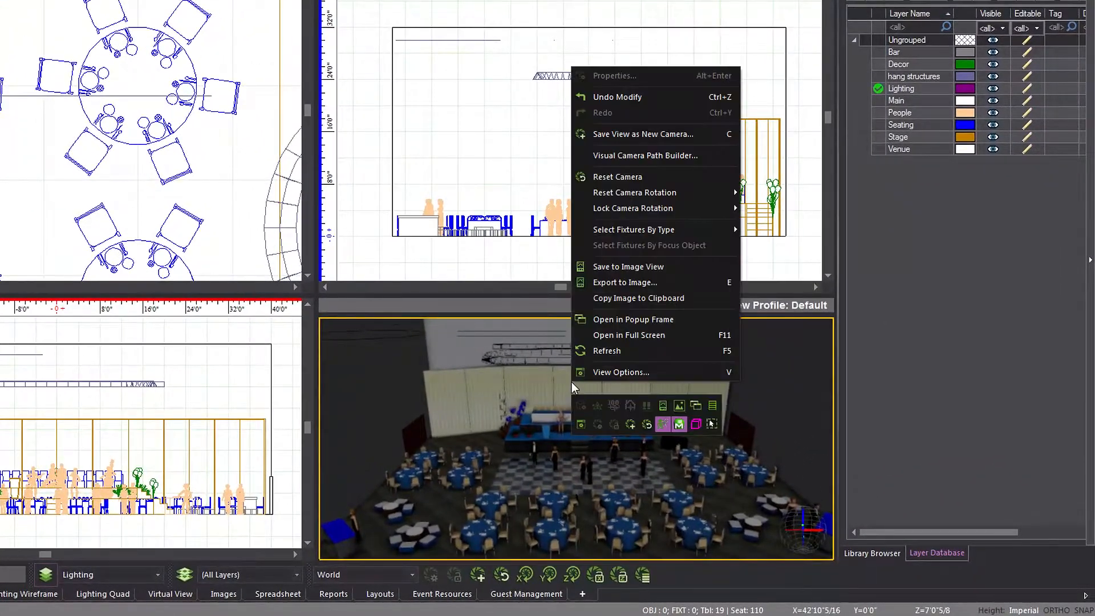
pyautogui.click(615, 372)
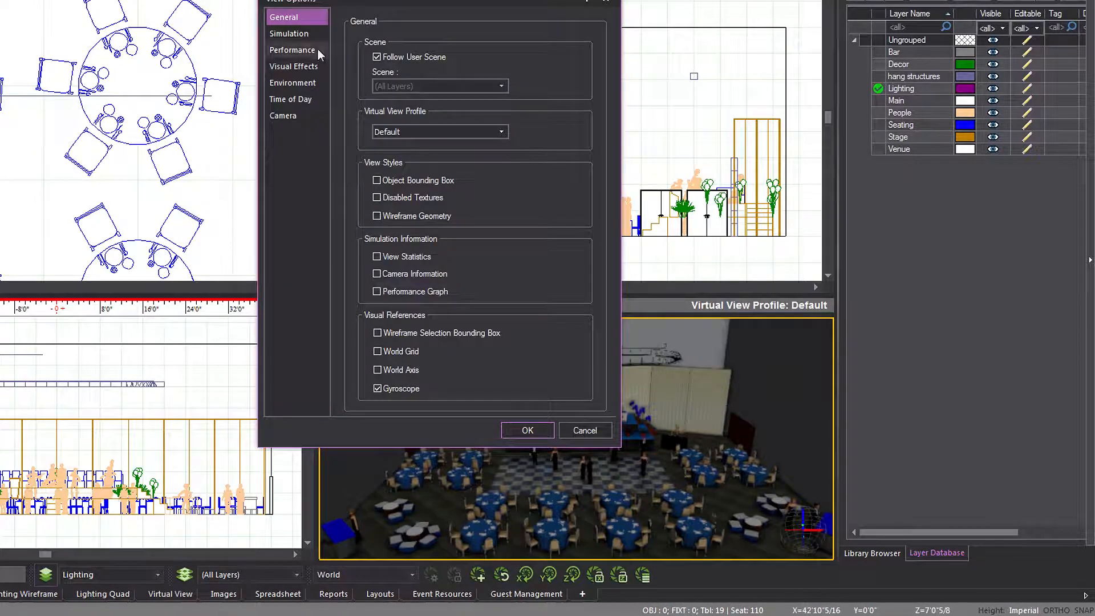
pyautogui.click(305, 36)
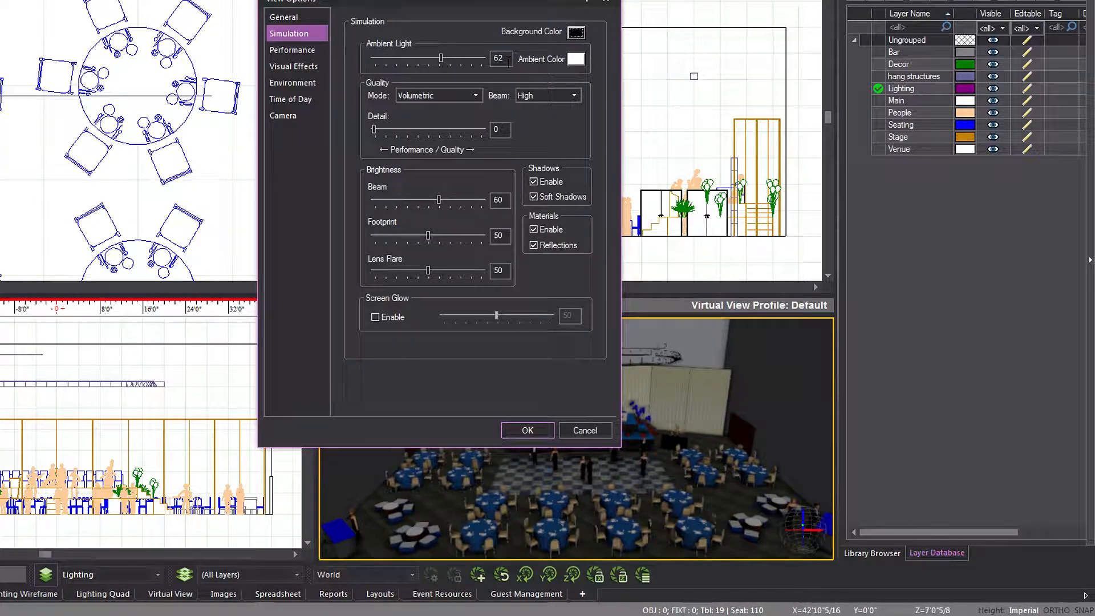
pyautogui.moveTo(443, 56); pyautogui.dragTo(423, 59)
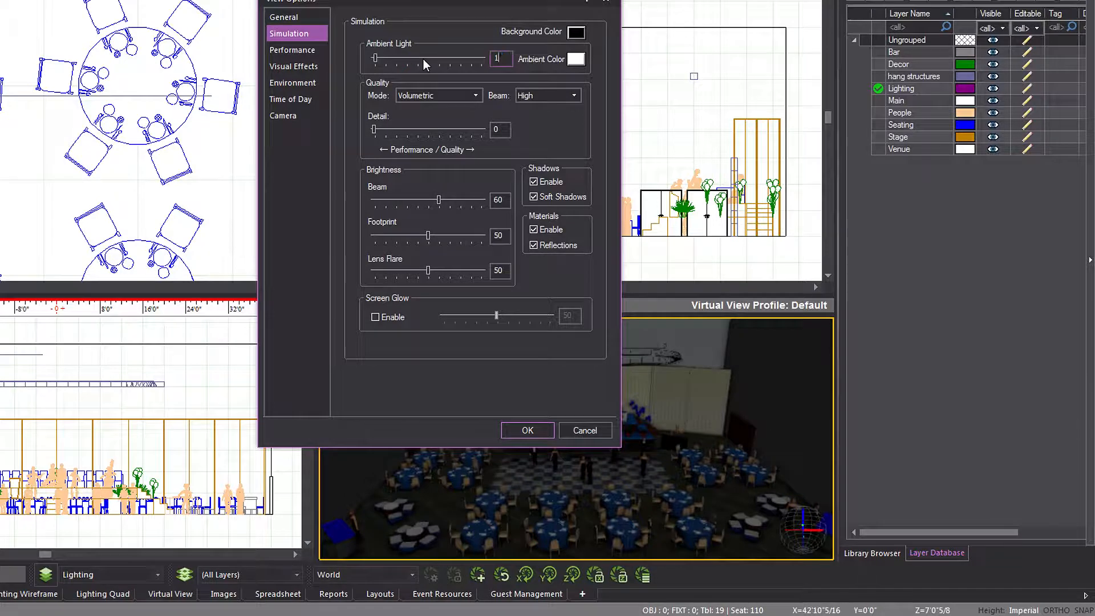
pyautogui.click(518, 425)
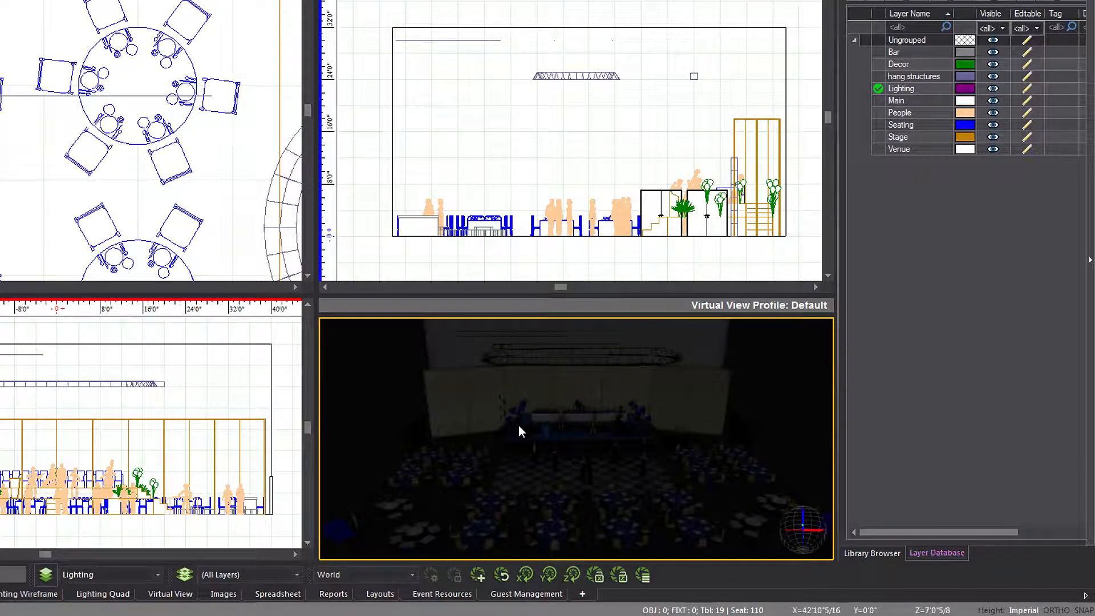
# Step: Start inserting a PAR Light Medium fixture from the AV Lighting library
pyautogui.click(865, 555)
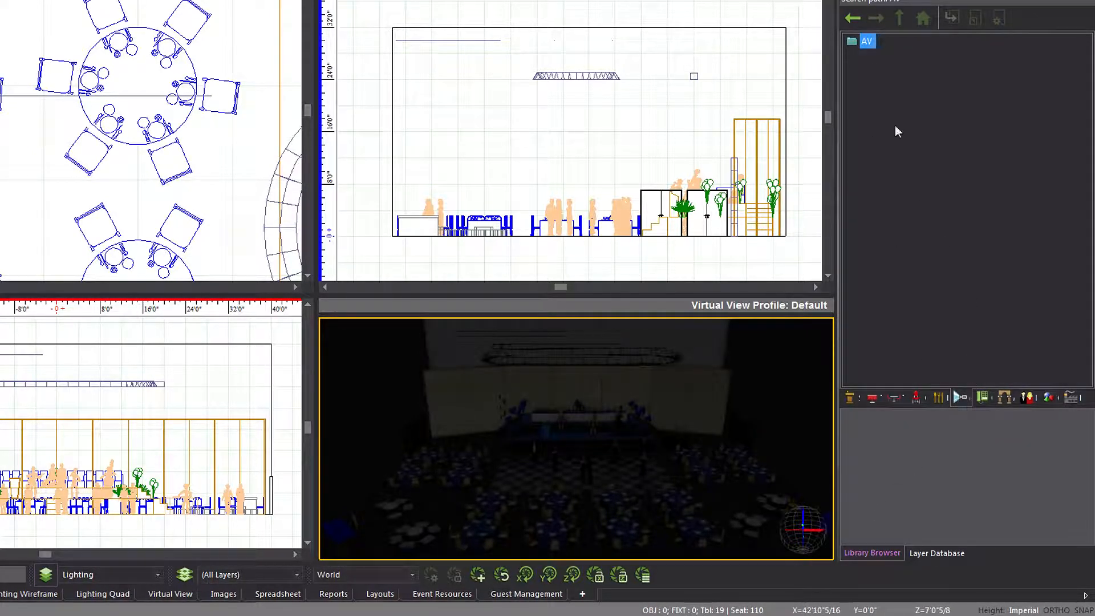
pyautogui.doubleClick(866, 42)
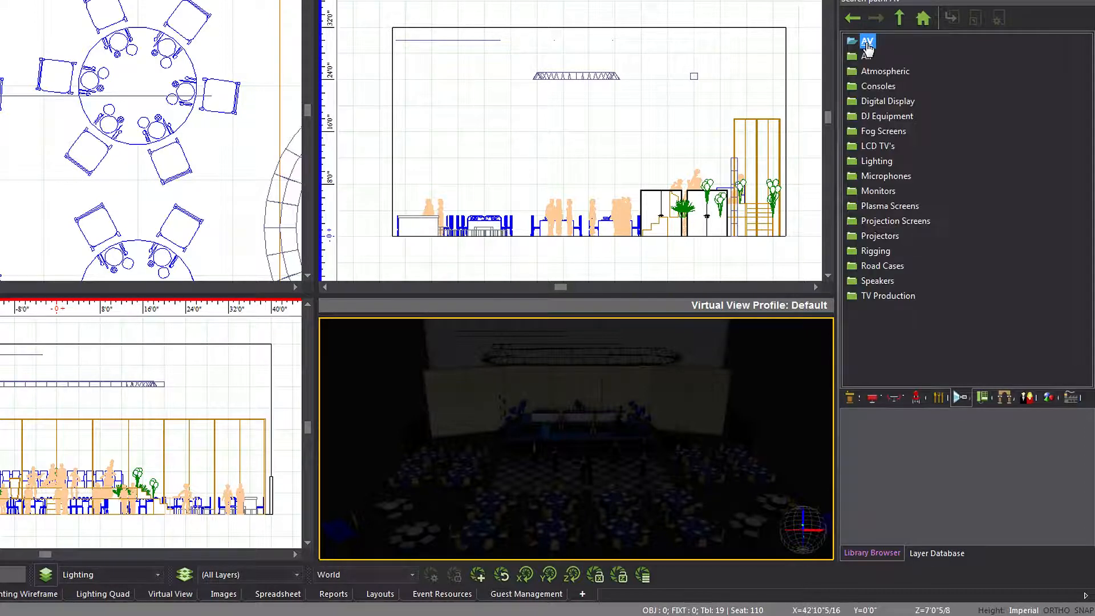
pyautogui.doubleClick(898, 161)
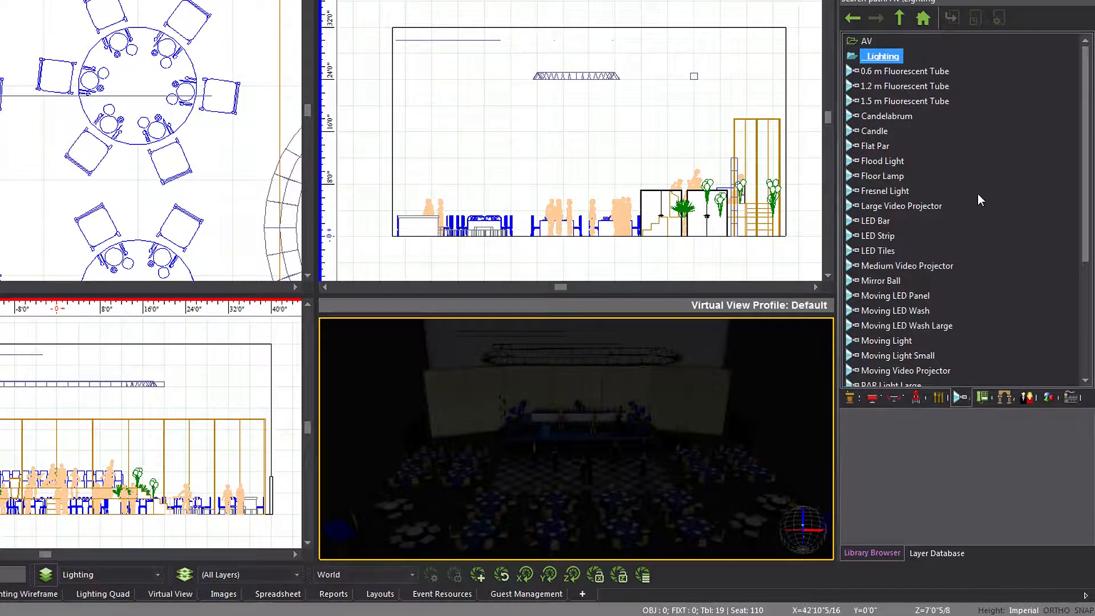
pyautogui.scroll(-2, 977, 193)
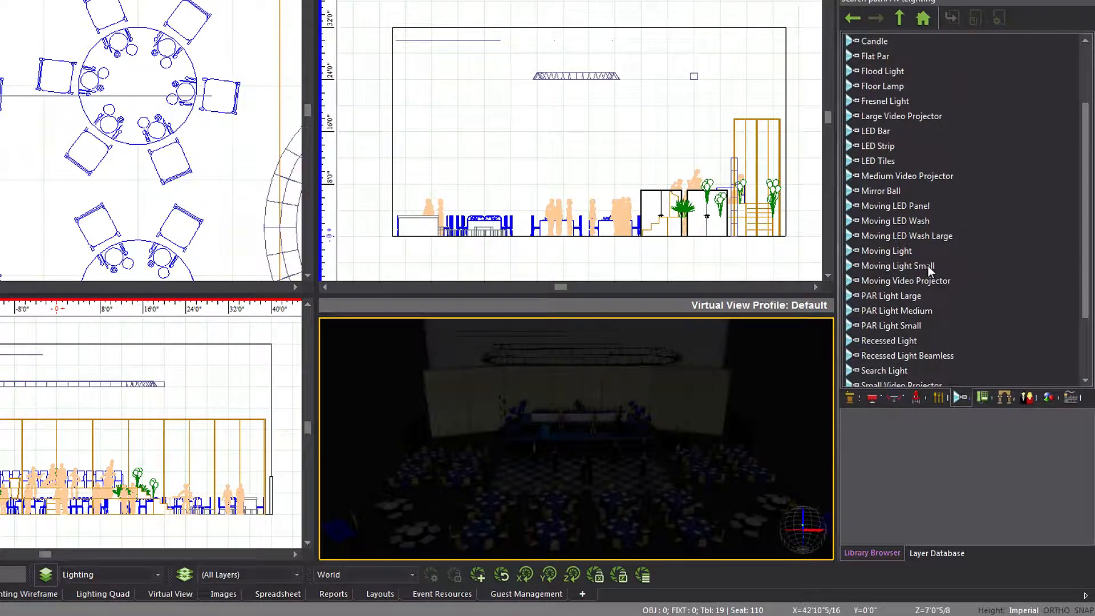
pyautogui.click(910, 310)
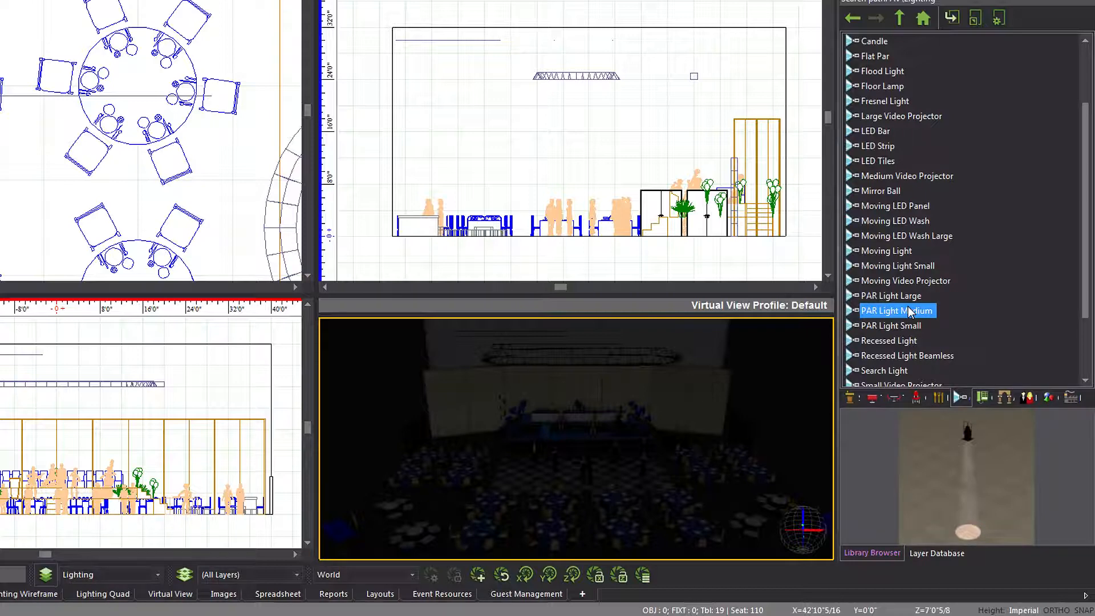
pyautogui.doubleClick(888, 312)
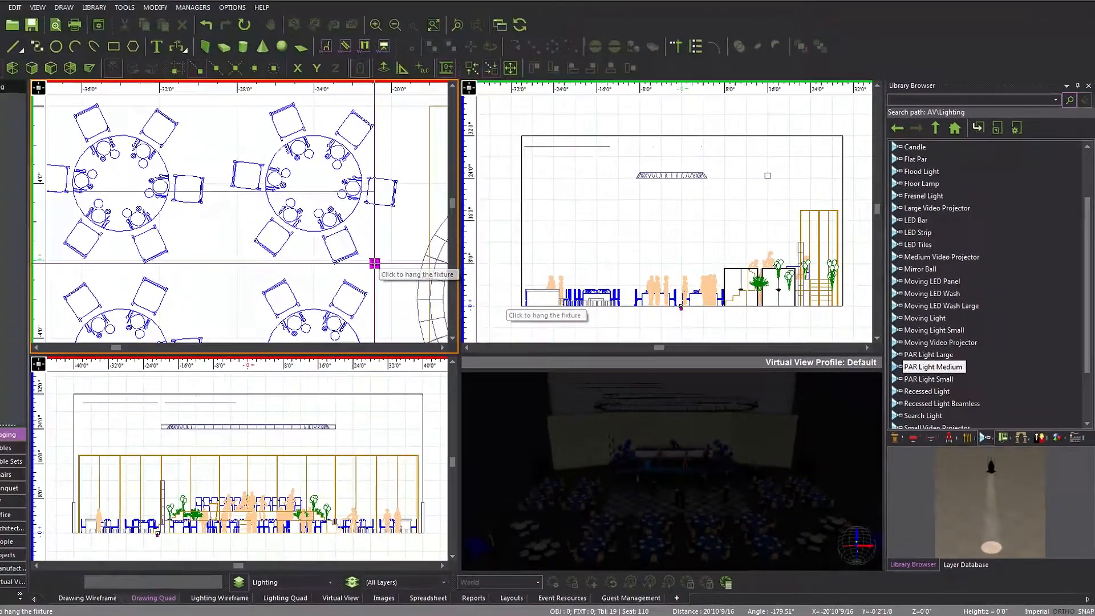
# Step: Hang the first PAR light on the pipe above the upper outer table of the four-table block left of the dance floor
pyautogui.scroll(-2, 211, 179)
pyautogui.moveTo(127, 171); pyautogui.dragTo(124, 100, button='middle')
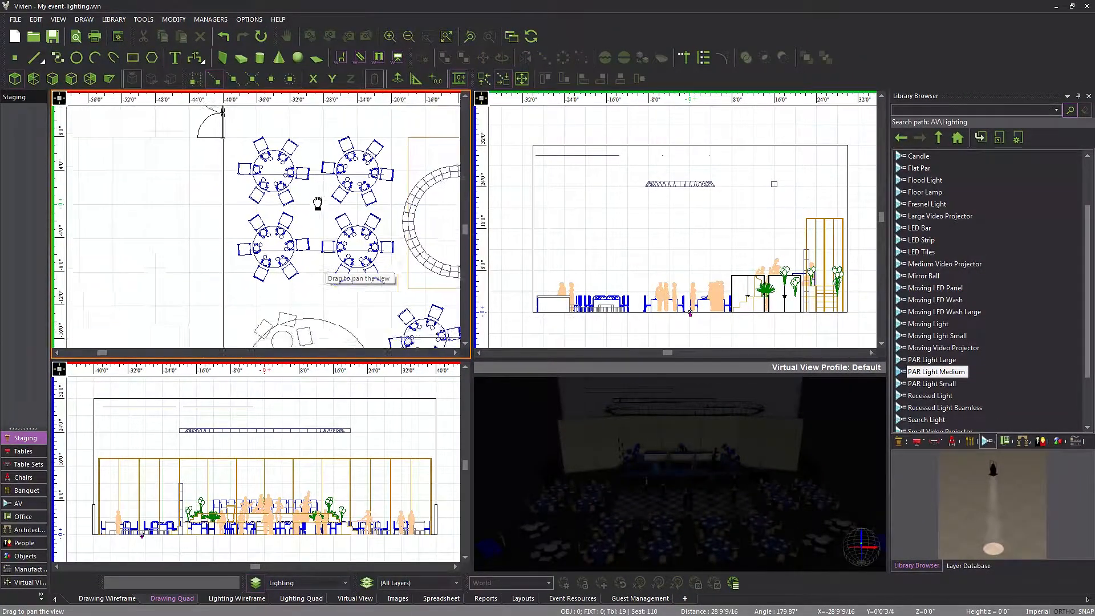
pyautogui.moveTo(318, 203); pyautogui.dragTo(305, 227, button='middle')
pyautogui.scroll(4, 239, 185)
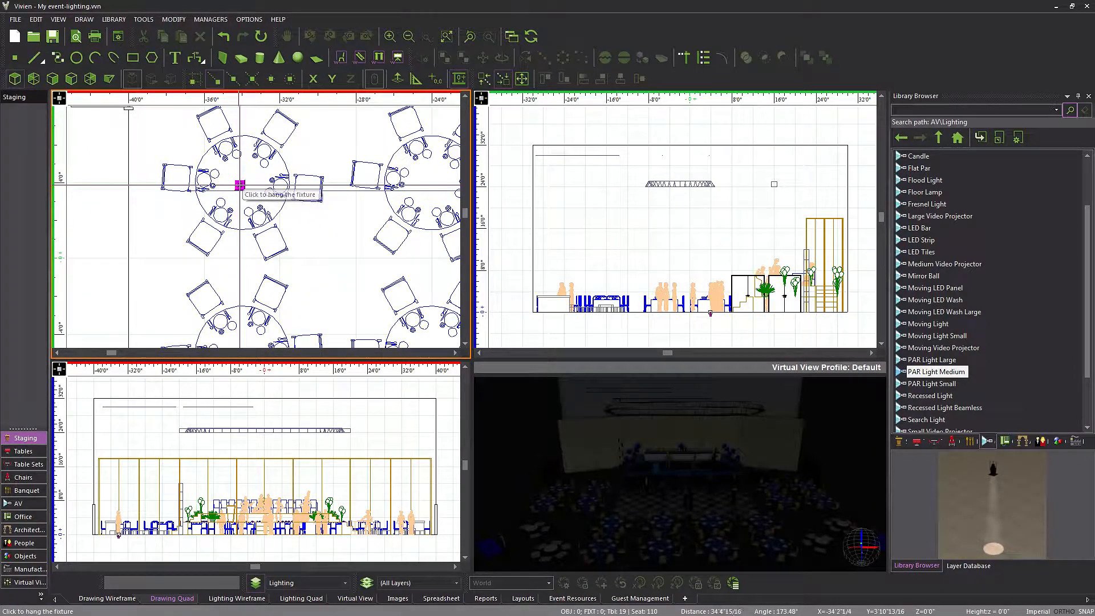
pyautogui.scroll(2, 290, 231)
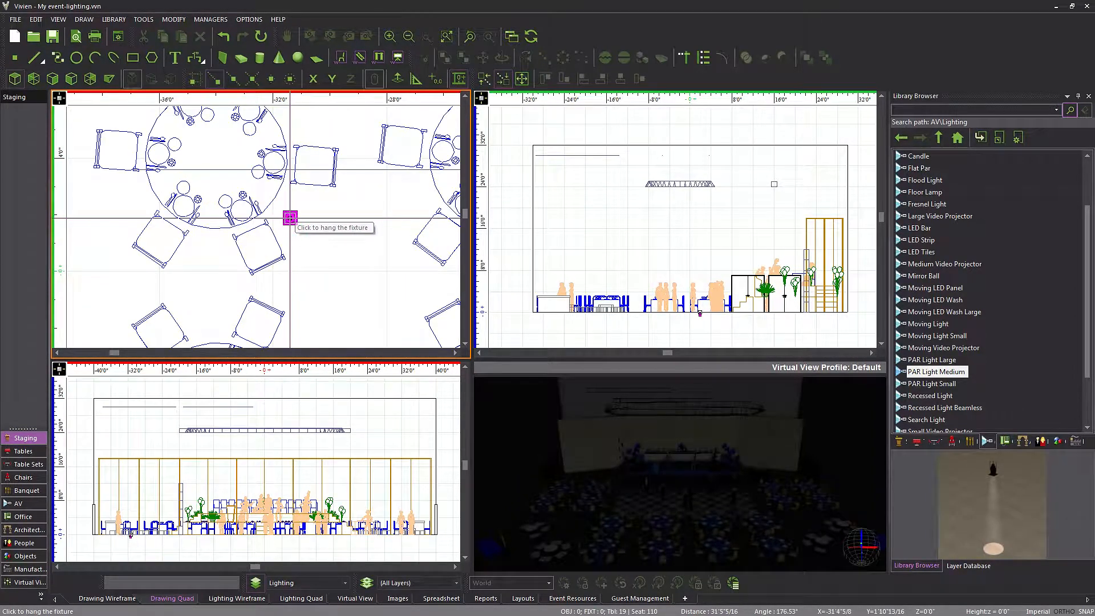
pyautogui.moveTo(283, 219); pyautogui.dragTo(319, 281, button='middle')
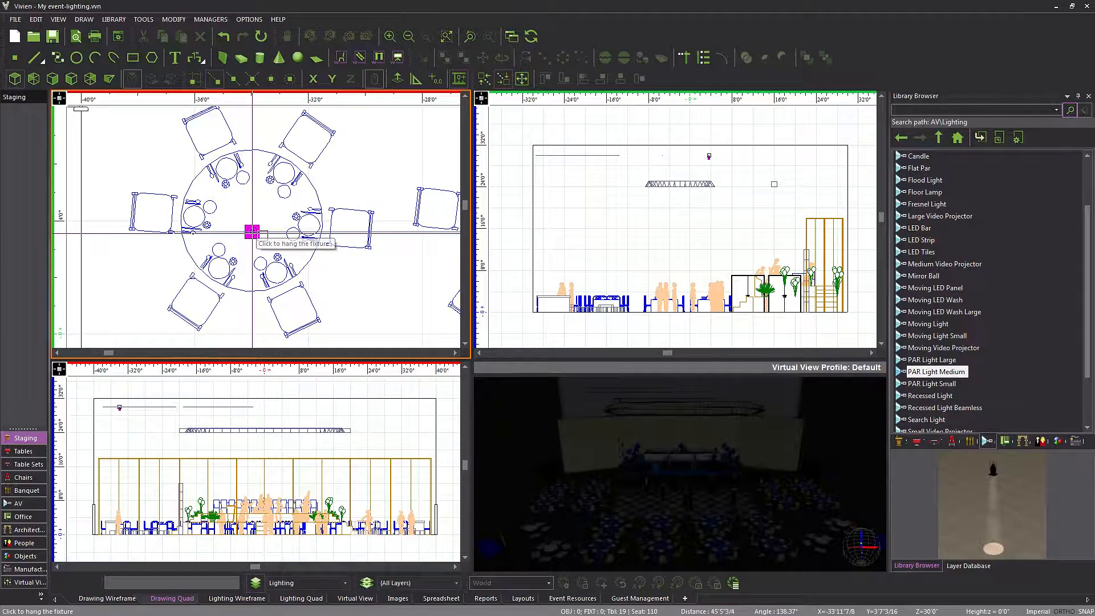
pyautogui.click(252, 231)
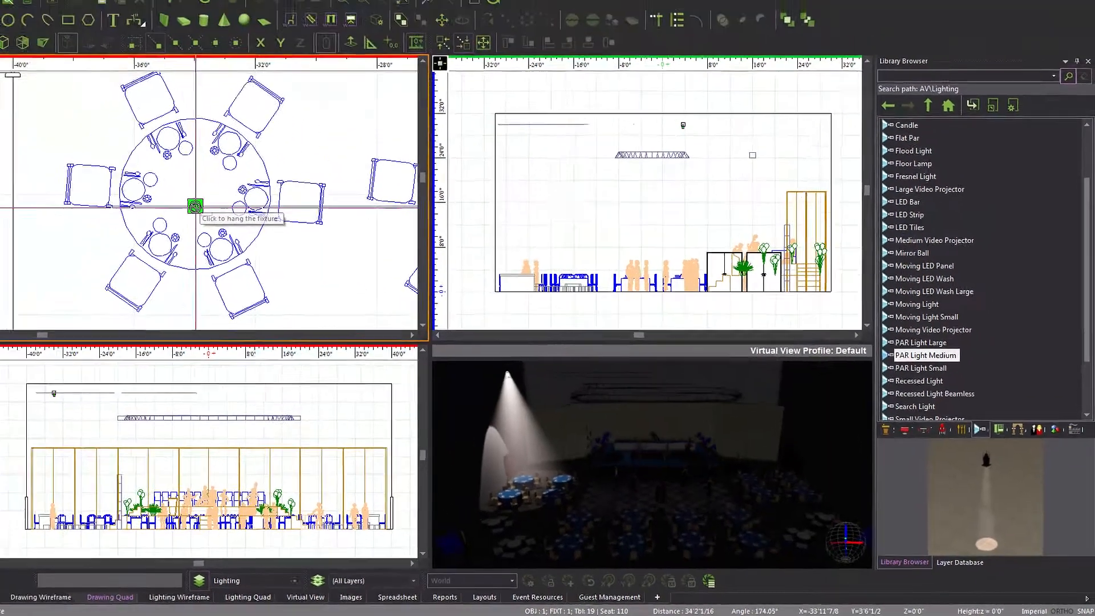
# Step: Hang PAR lights on the pipes above the other three tables in the block left of the dance floor
pyautogui.scroll(-3, 195, 207)
pyautogui.moveTo(275, 208); pyautogui.dragTo(195, 209, button='middle')
pyautogui.scroll(3, 205, 209)
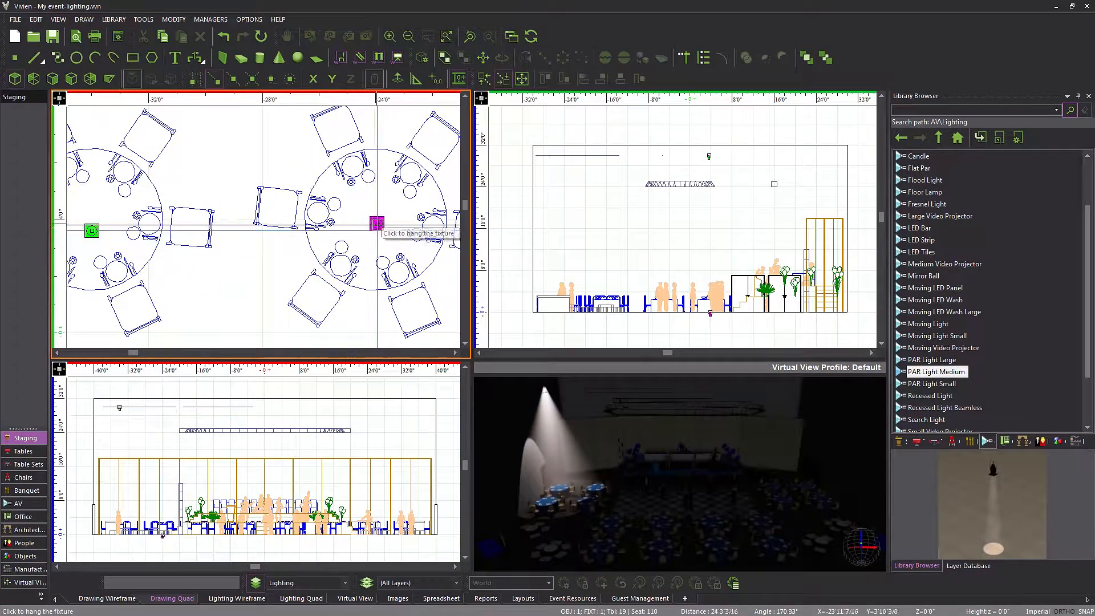
pyautogui.click(376, 230)
pyautogui.moveTo(330, 264); pyautogui.dragTo(351, 183, button='middle')
pyautogui.scroll(-2, 353, 182)
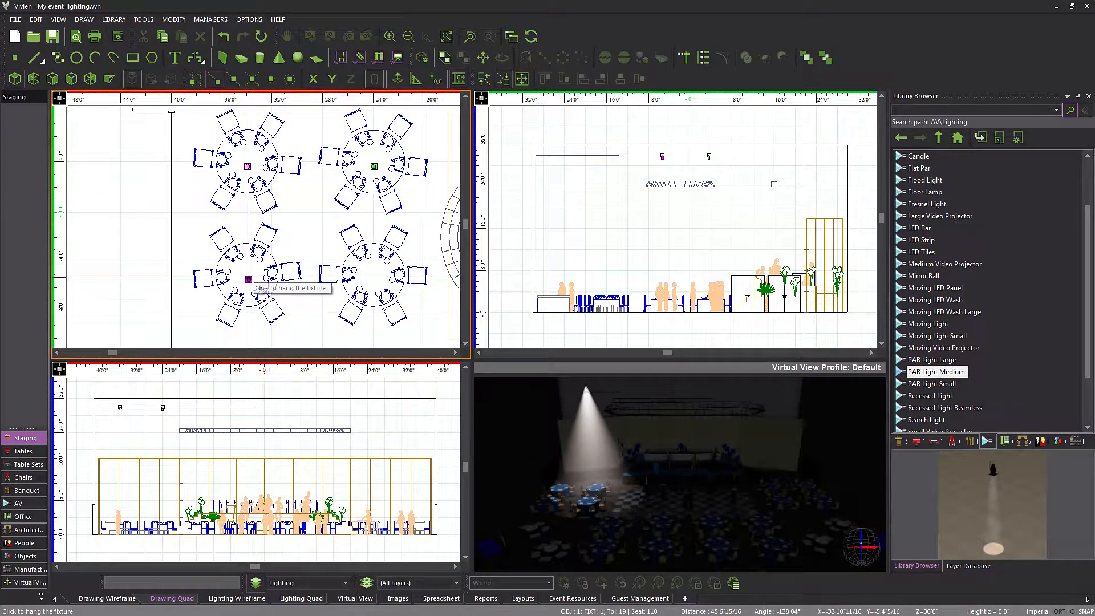
pyautogui.click(248, 279)
pyautogui.scroll(-2, 366, 269)
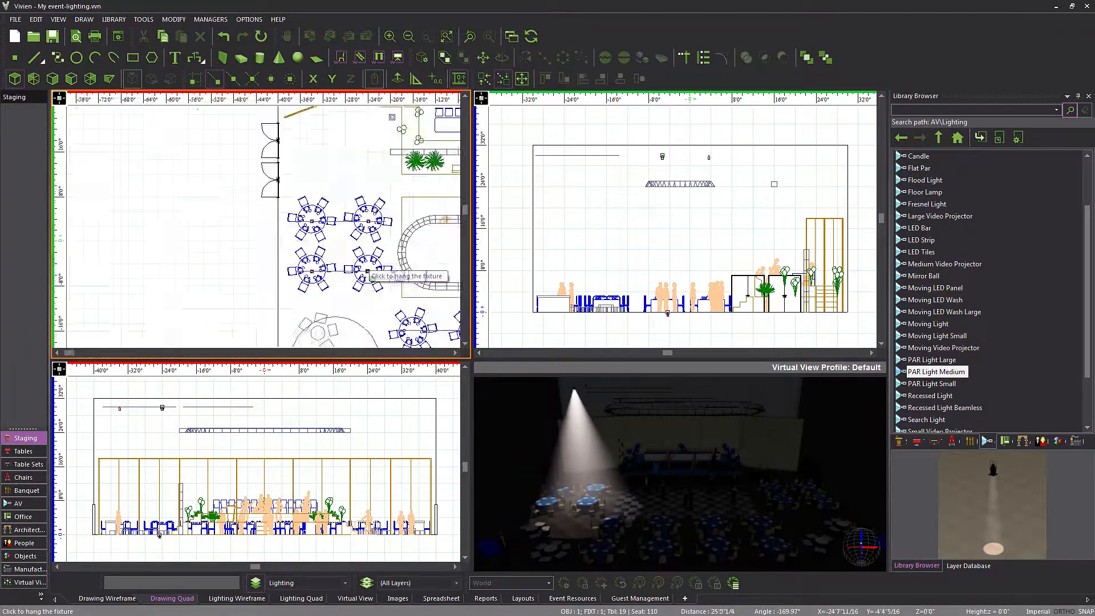
pyautogui.scroll(-1, 367, 271)
# Step: Hang four PAR lights on the pipes above the left-hand four tables in the two rows below the dance floor
pyautogui.moveTo(403, 298); pyautogui.dragTo(289, 215, button='middle')
pyautogui.scroll(3, 290, 244)
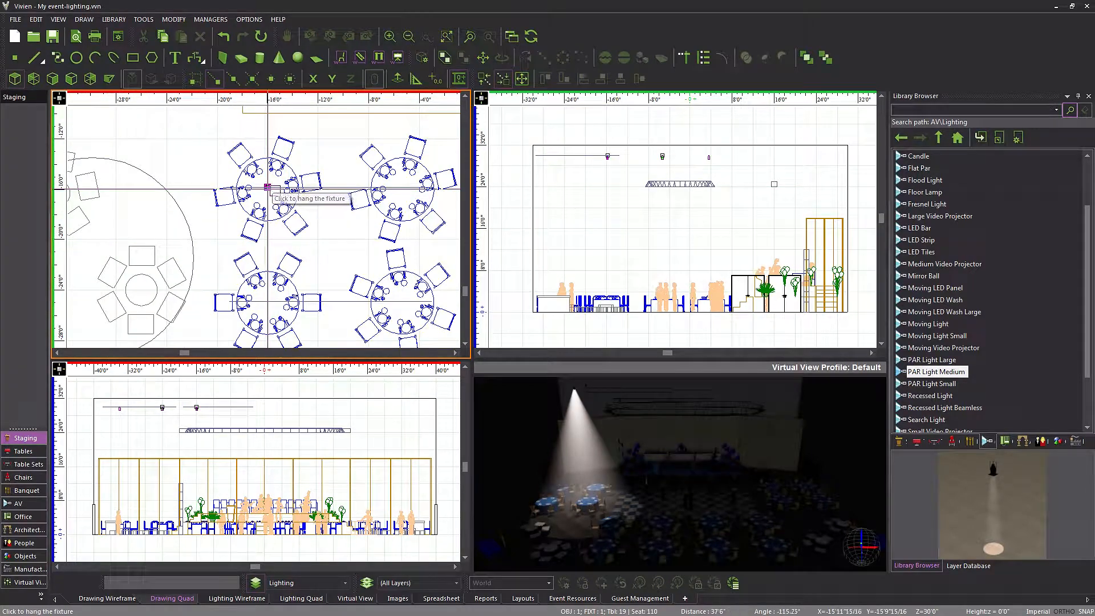
pyautogui.click(268, 186)
pyautogui.click(405, 186)
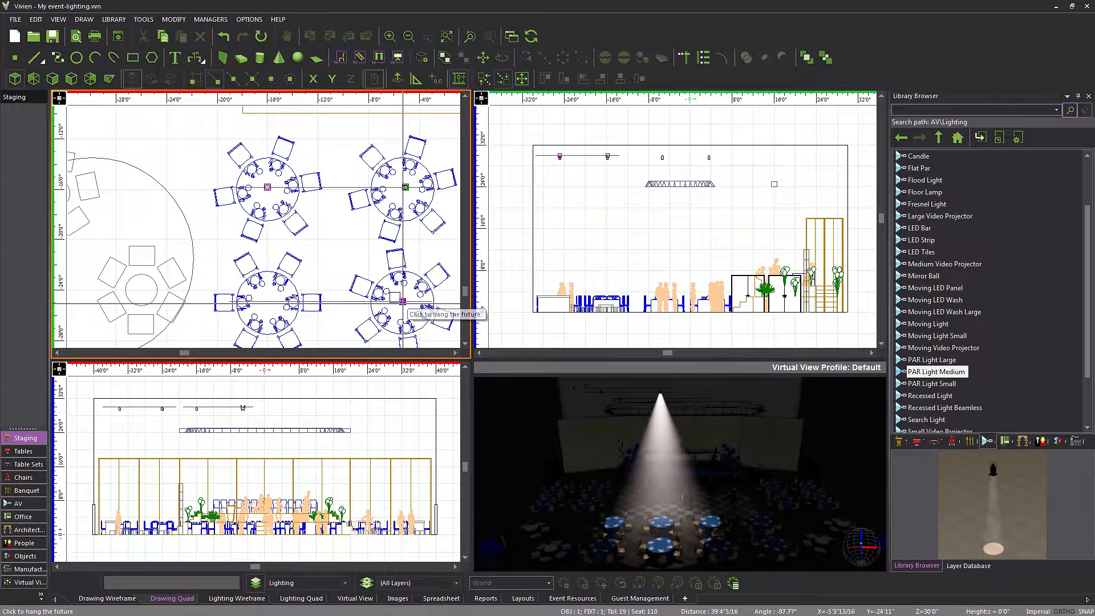
pyautogui.click(402, 300)
pyautogui.scroll(-3, 403, 300)
pyautogui.moveTo(400, 272); pyautogui.dragTo(264, 265, button='middle')
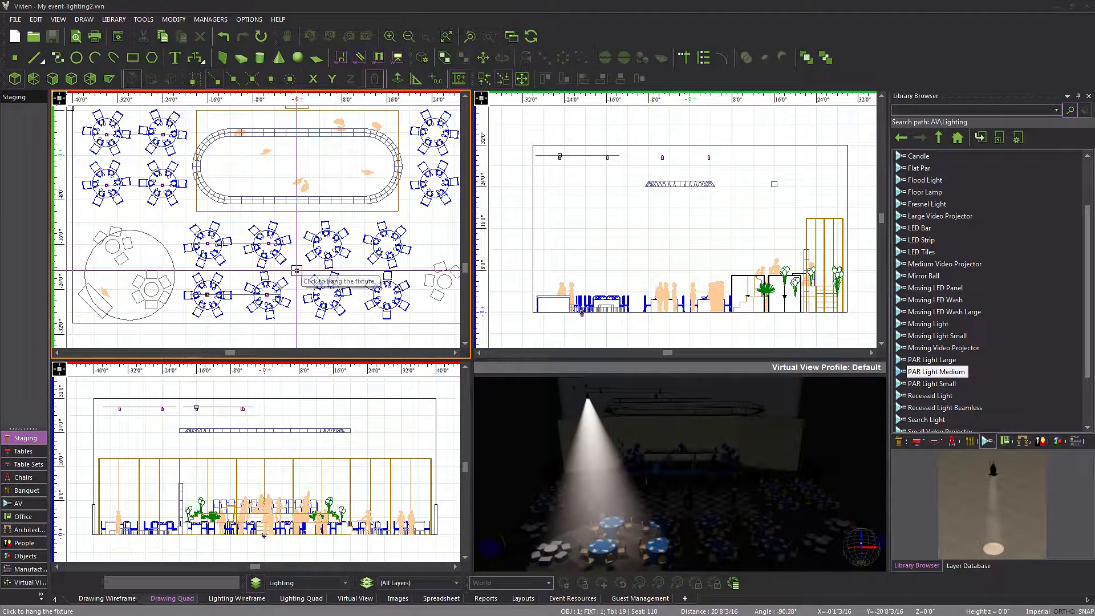
# Step: Hang three PAR Light Medium fixtures around the circular pipe over the left lounge area and finish placing fixtures
pyautogui.click(168, 304)
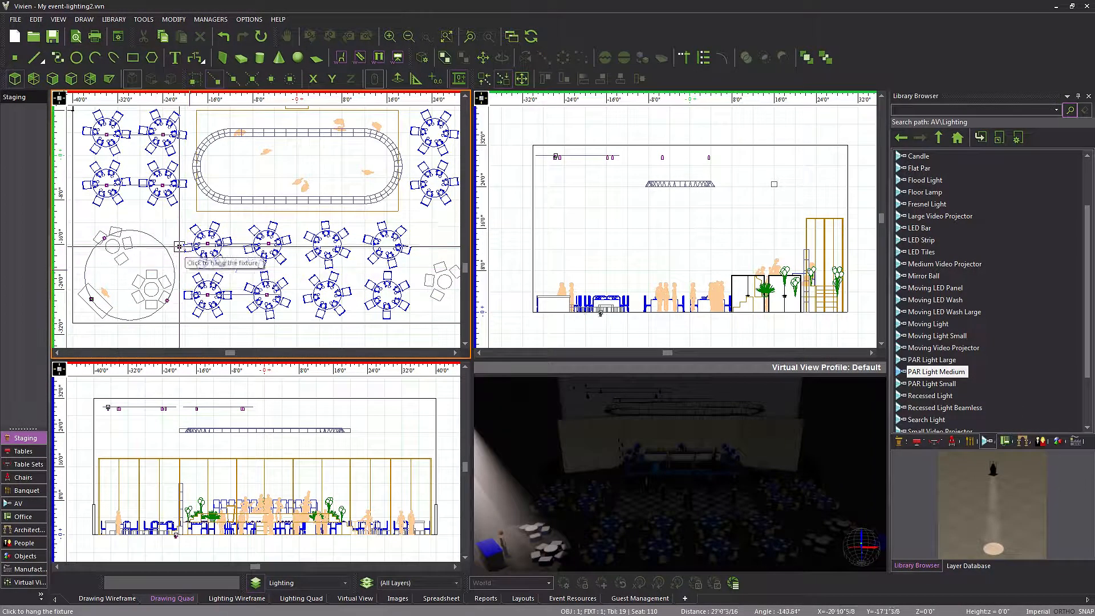
pyautogui.rightClick(172, 227)
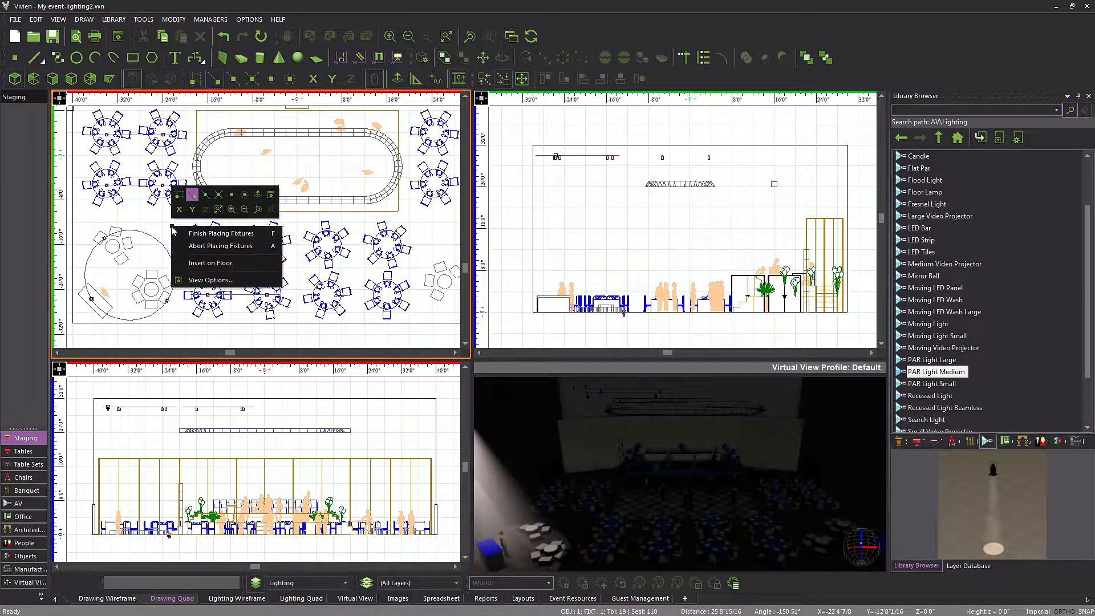
pyautogui.click(189, 239)
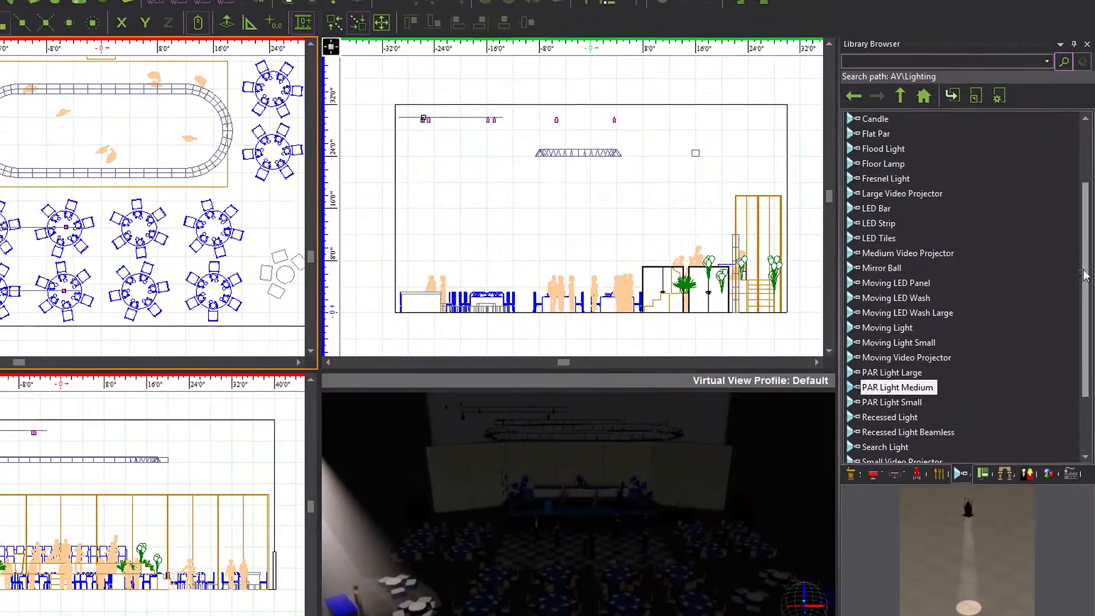
# Step: Hang two Theatre Light fixtures from the library on the side of the circular pipe nearest the dance floor
pyautogui.scroll(-2, 947, 398)
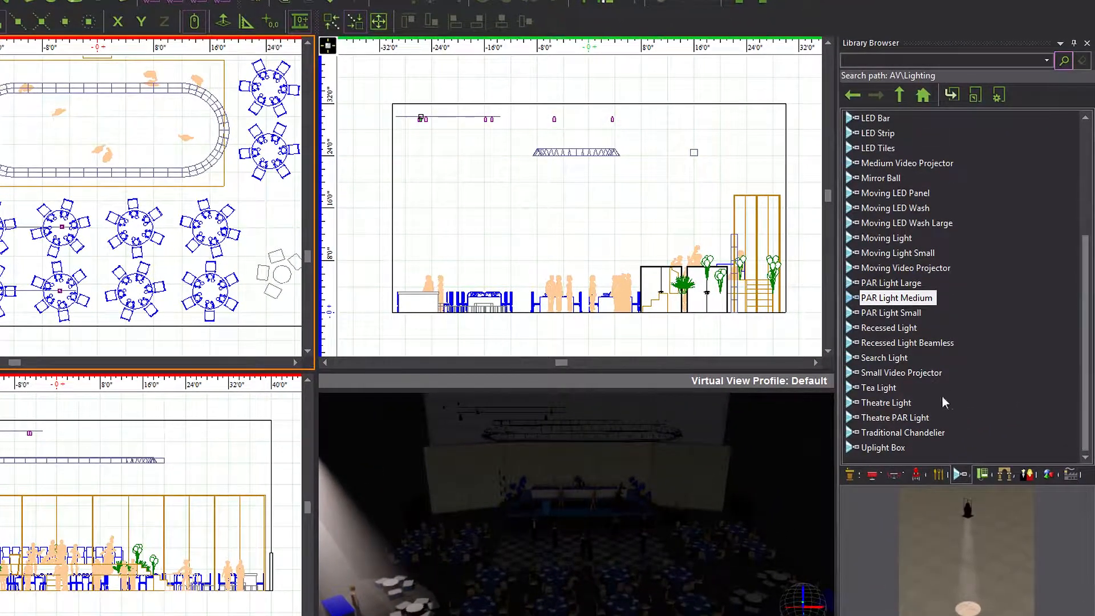
pyautogui.click(887, 402)
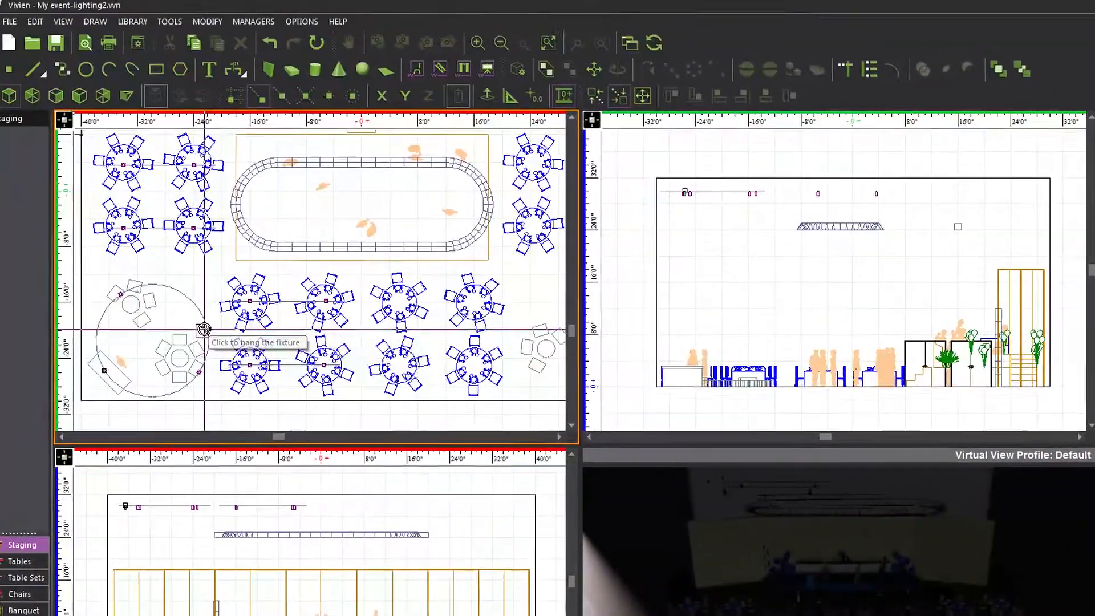
pyautogui.click(20, 273)
pyautogui.scroll(5, 23, 272)
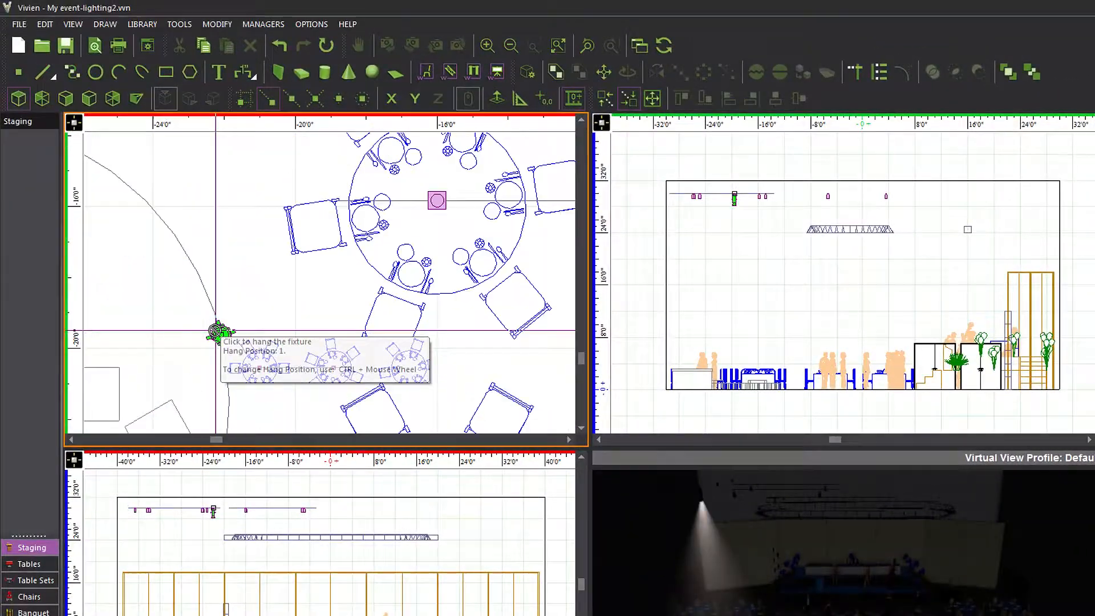
pyautogui.scroll(-1, 293, 310)
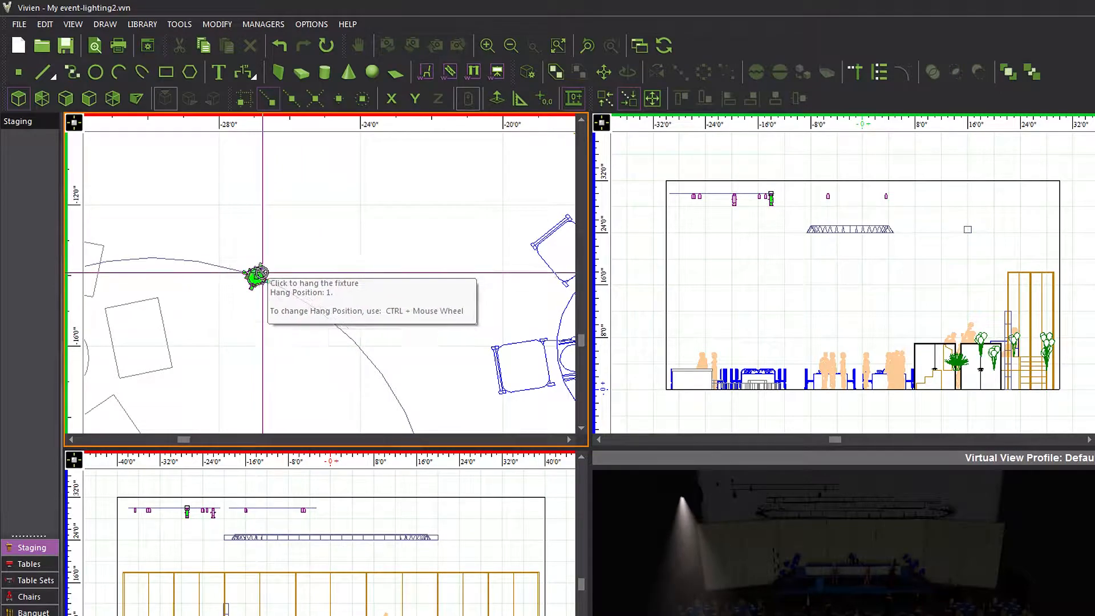
pyautogui.scroll(-4, 268, 272)
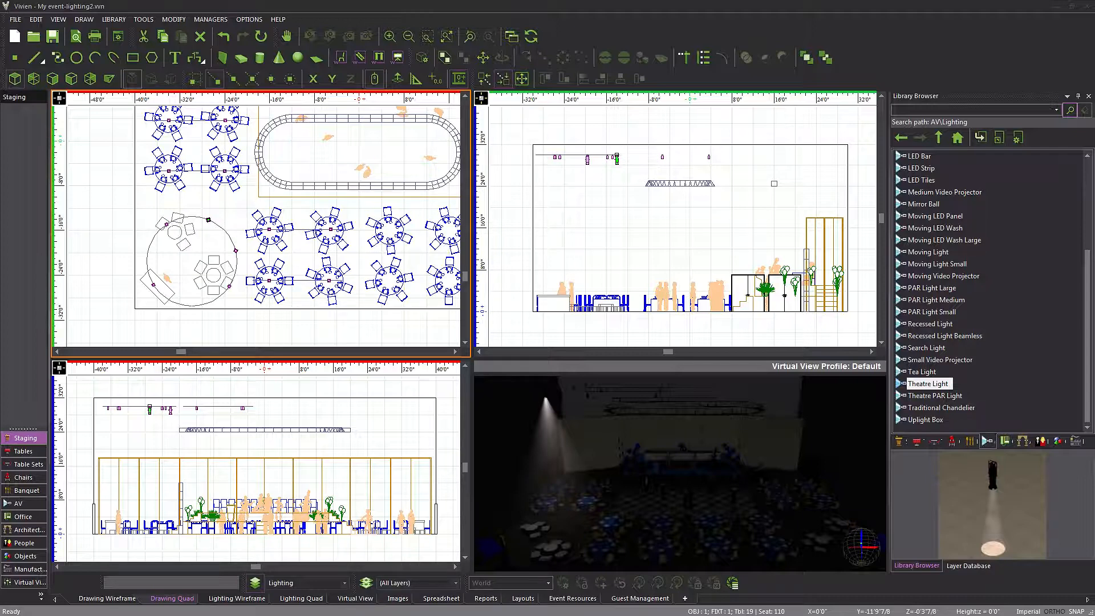
# Step: Make the Bar, Decor, Main, People, Seating, Stage and Venue layers non-editable
pyautogui.click(967, 565)
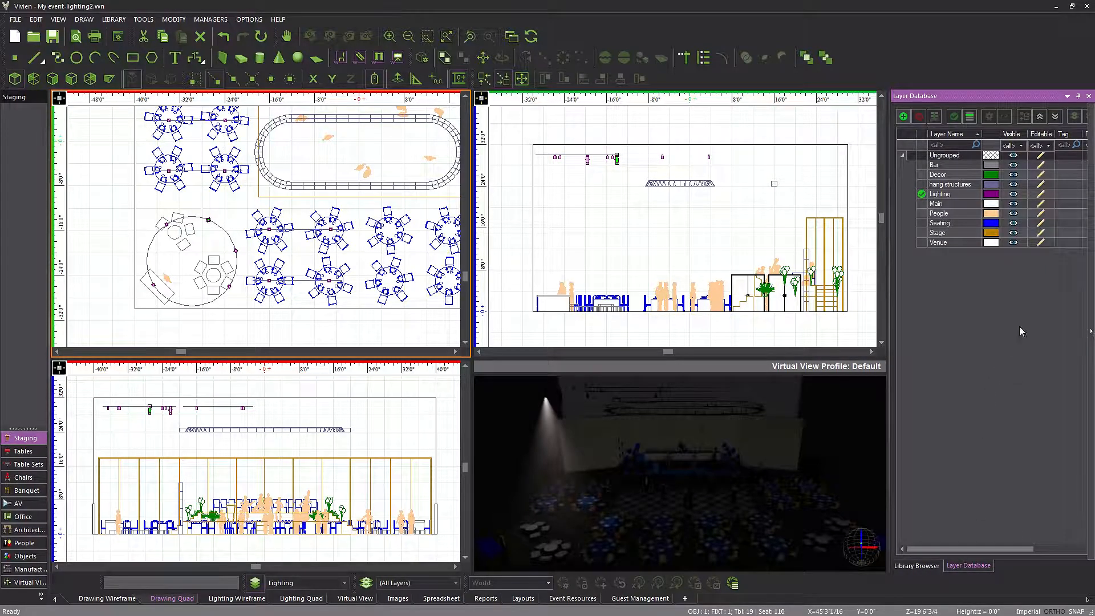
pyautogui.click(1041, 164)
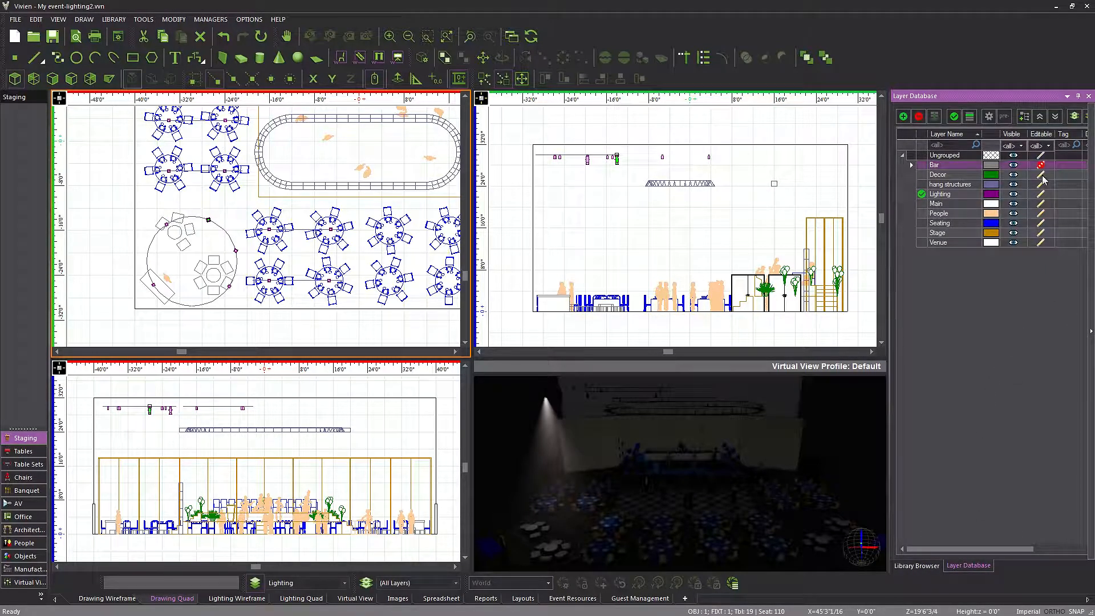
pyautogui.click(1040, 175)
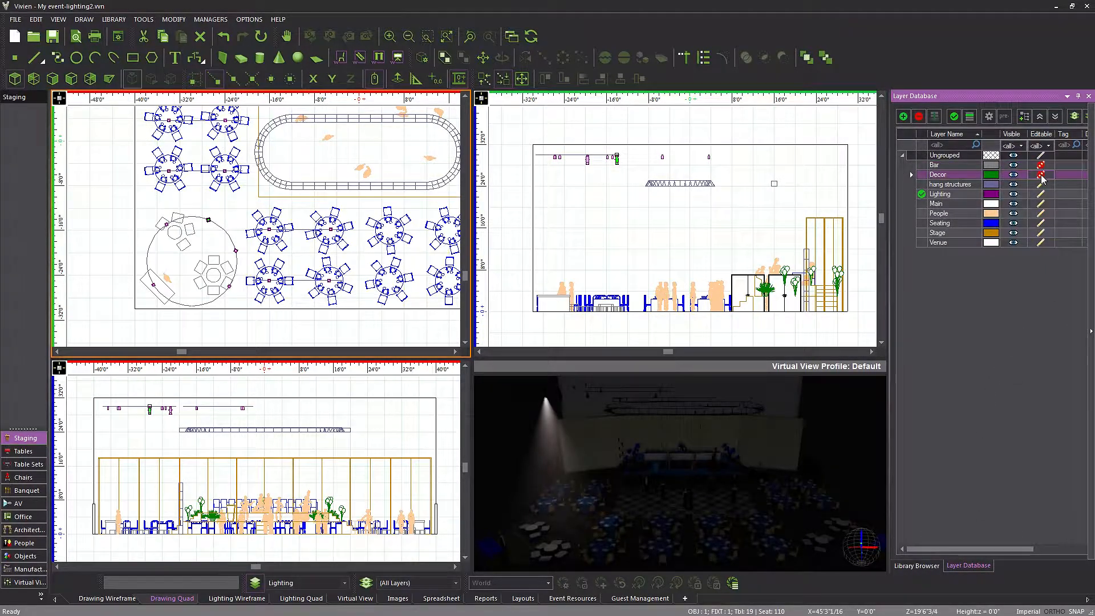
pyautogui.click(1040, 204)
pyautogui.click(1041, 214)
pyautogui.click(1041, 223)
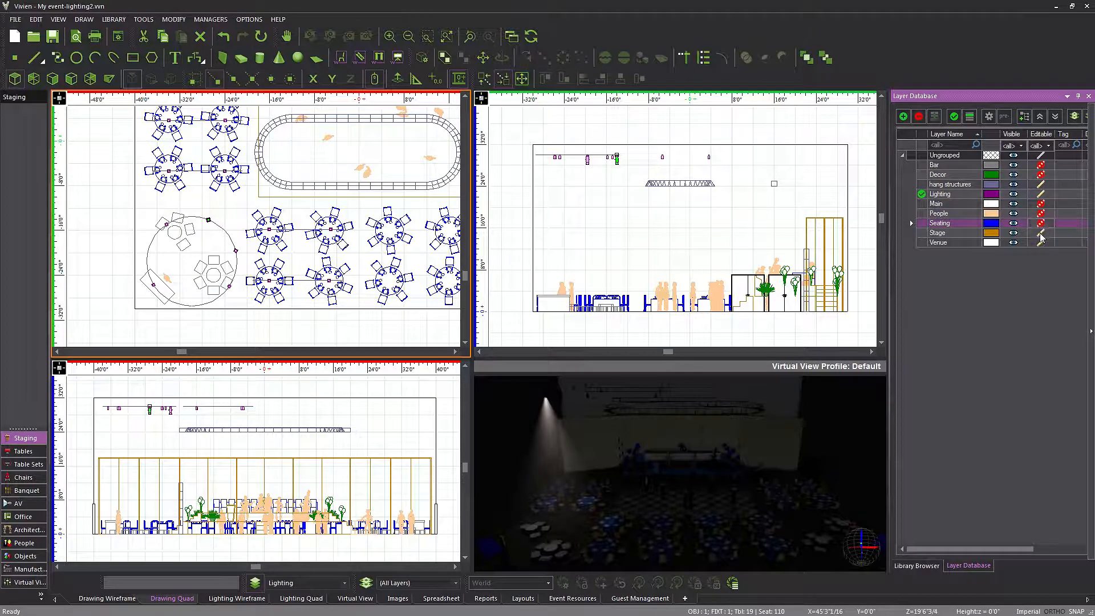
pyautogui.click(1041, 233)
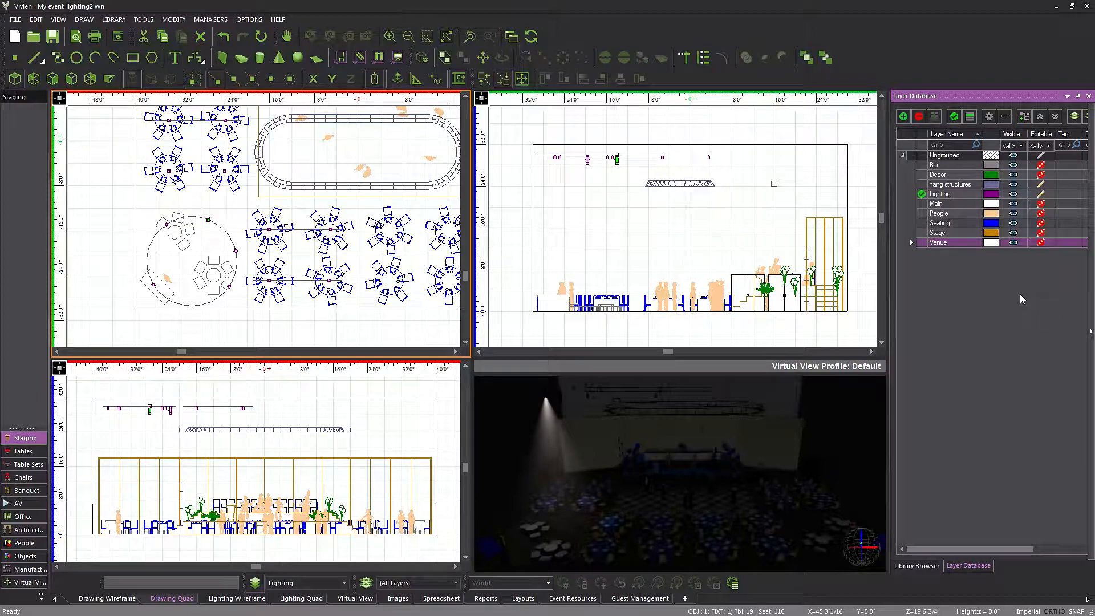
# Step: Select all editable objects in the plan view and remove the oval truss above the dance floor from the selection
pyautogui.moveTo(379, 227); pyautogui.dragTo(376, 237, button='middle')
pyautogui.moveTo(376, 237); pyautogui.dragTo(370, 242)
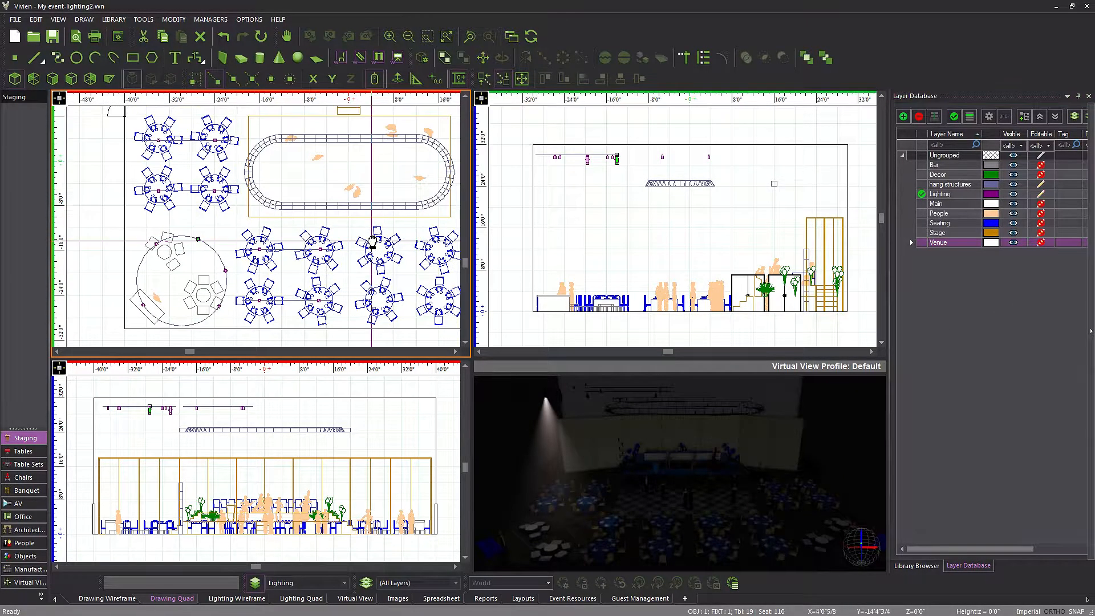
pyautogui.scroll(-1, 371, 240)
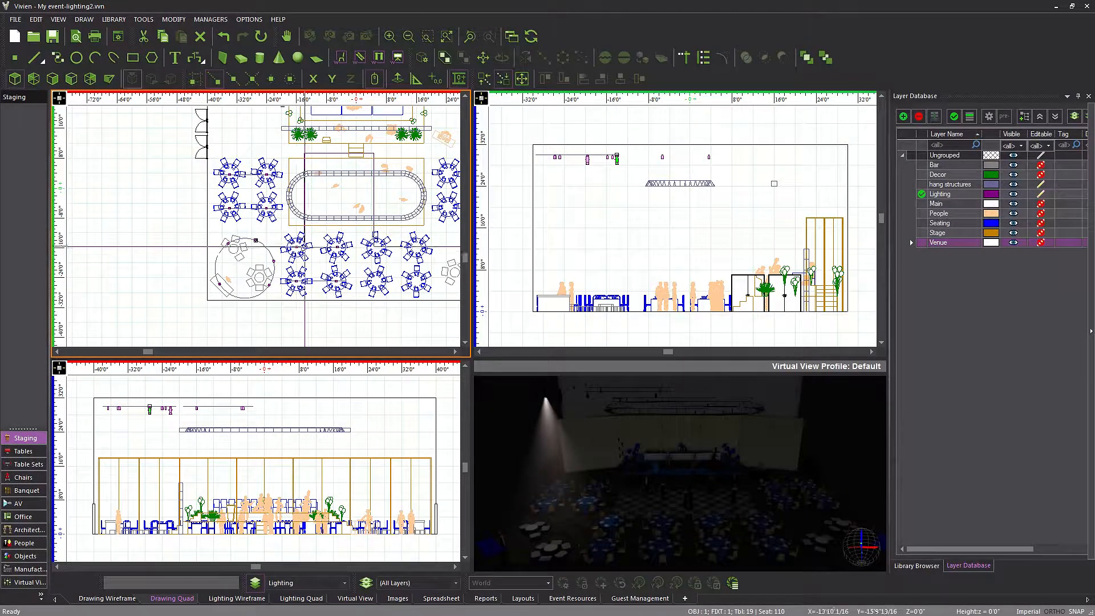
pyautogui.hotkey('ctrl', 'a')
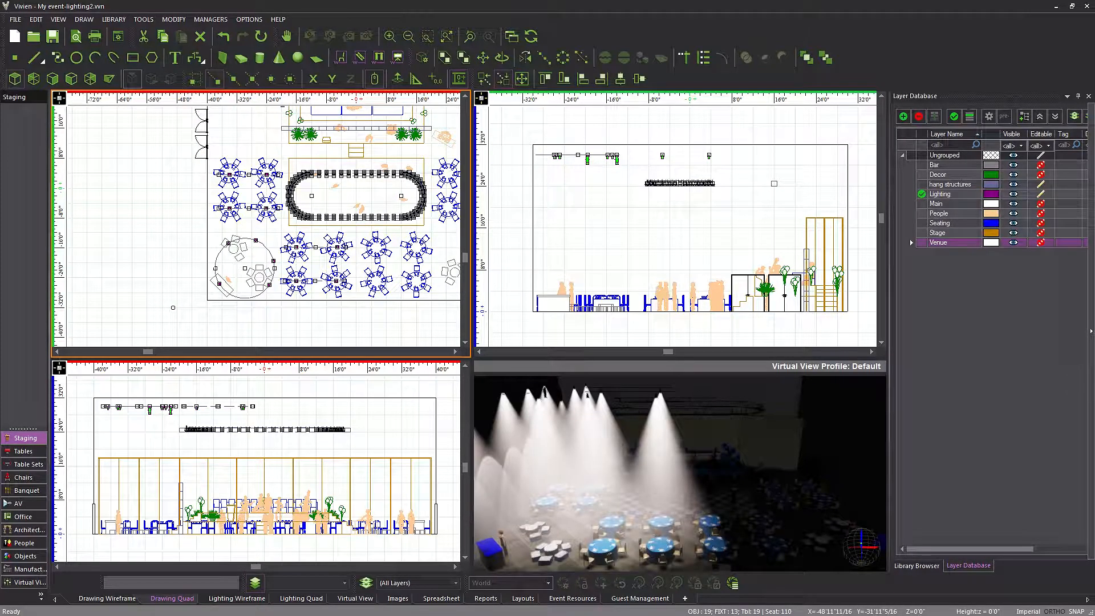
pyautogui.scroll(5, 274, 176)
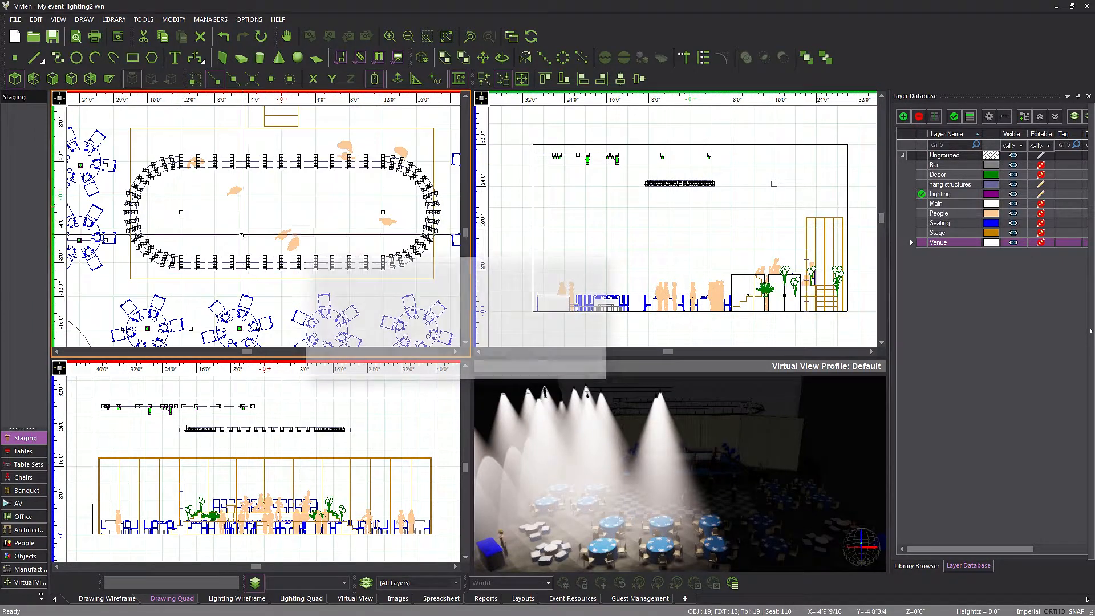
pyautogui.keyDown('ctrl'); pyautogui.click(291, 191); pyautogui.keyUp('ctrl')
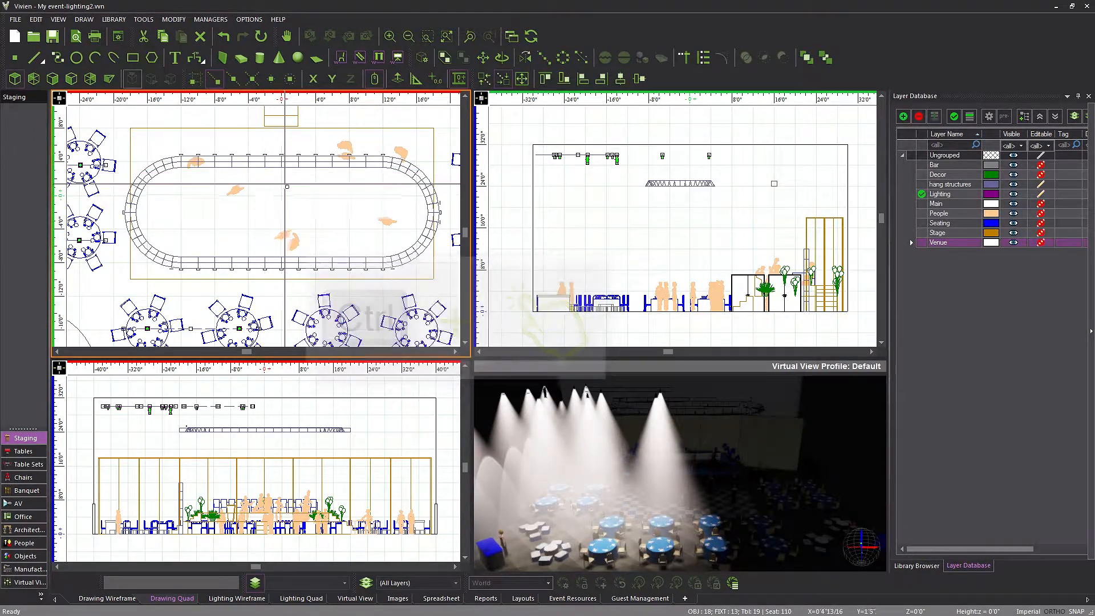
pyautogui.scroll(-2, 292, 190)
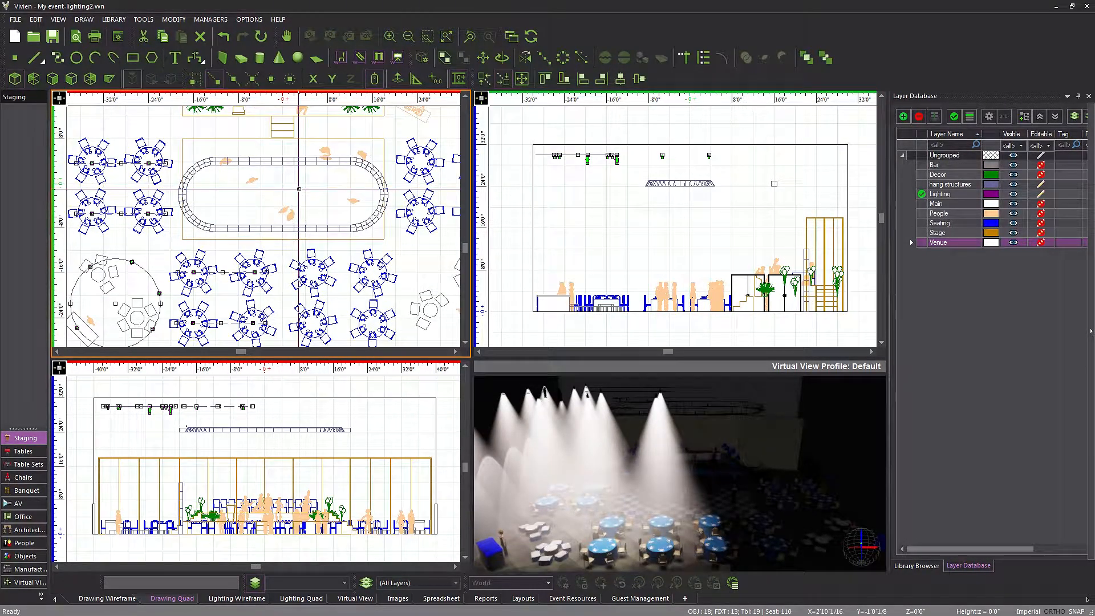
pyautogui.scroll(-3, 298, 189)
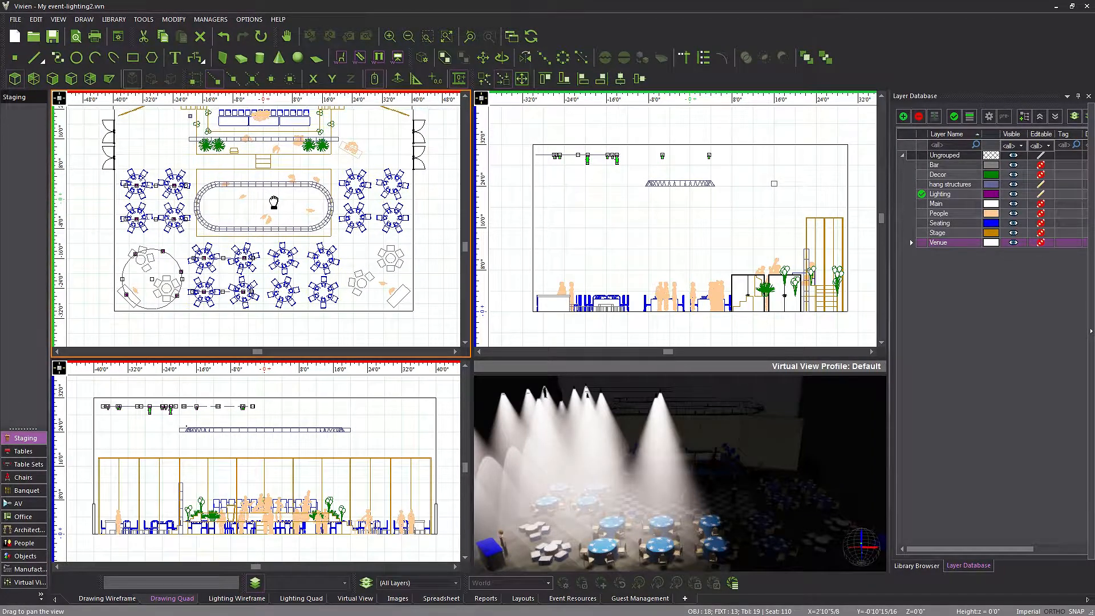
# Step: Mirror the selected pipes and lights to the right half of the room, using the midpoints of the bottom and top walls as axis
pyautogui.click(180, 22)
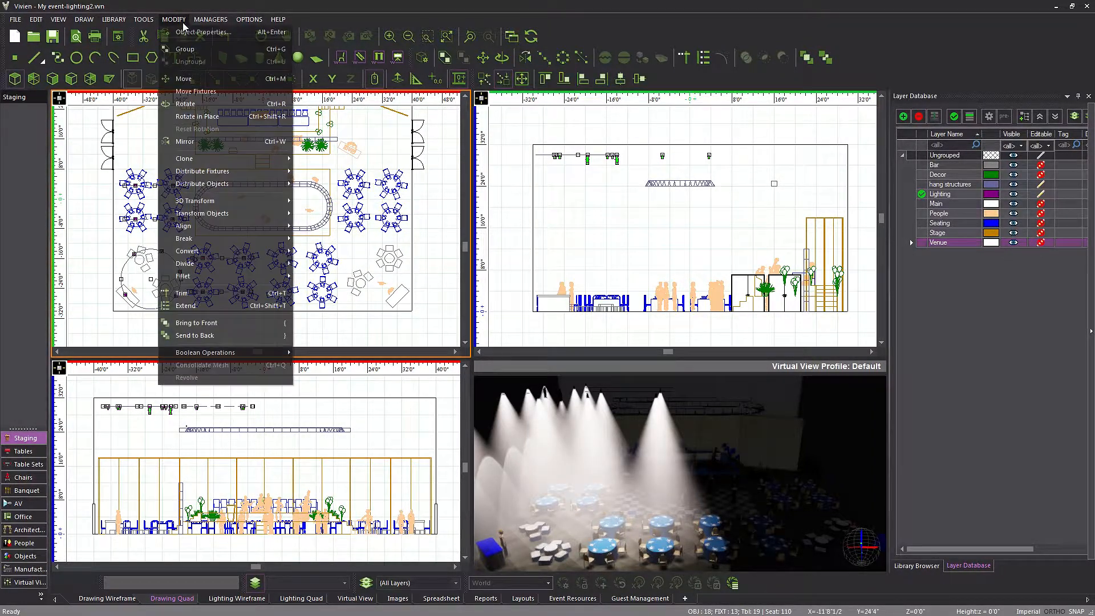
pyautogui.click(215, 143)
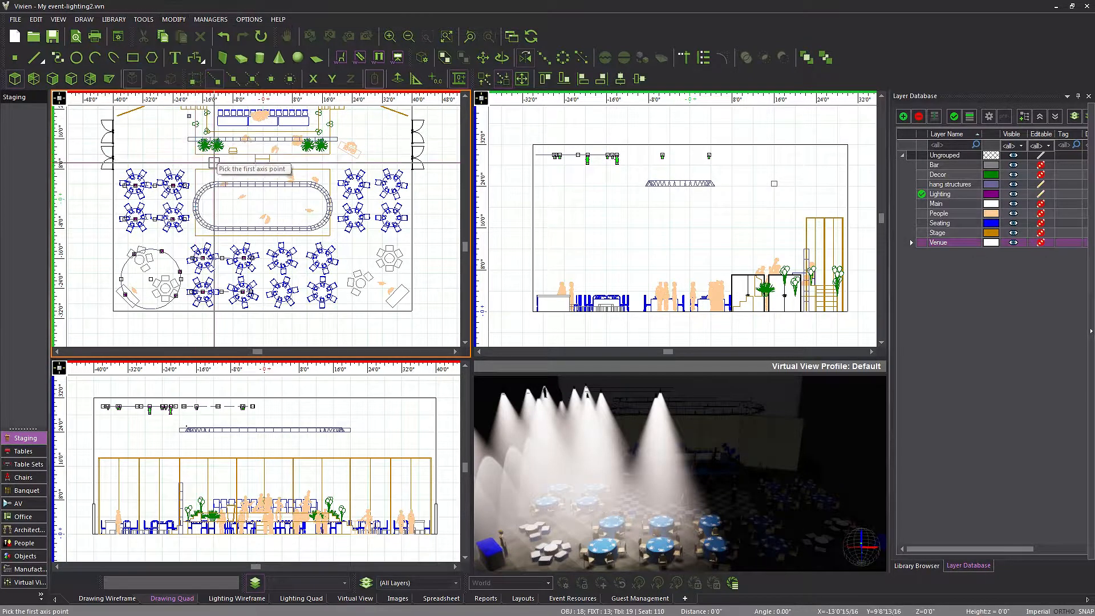
pyautogui.click(234, 78)
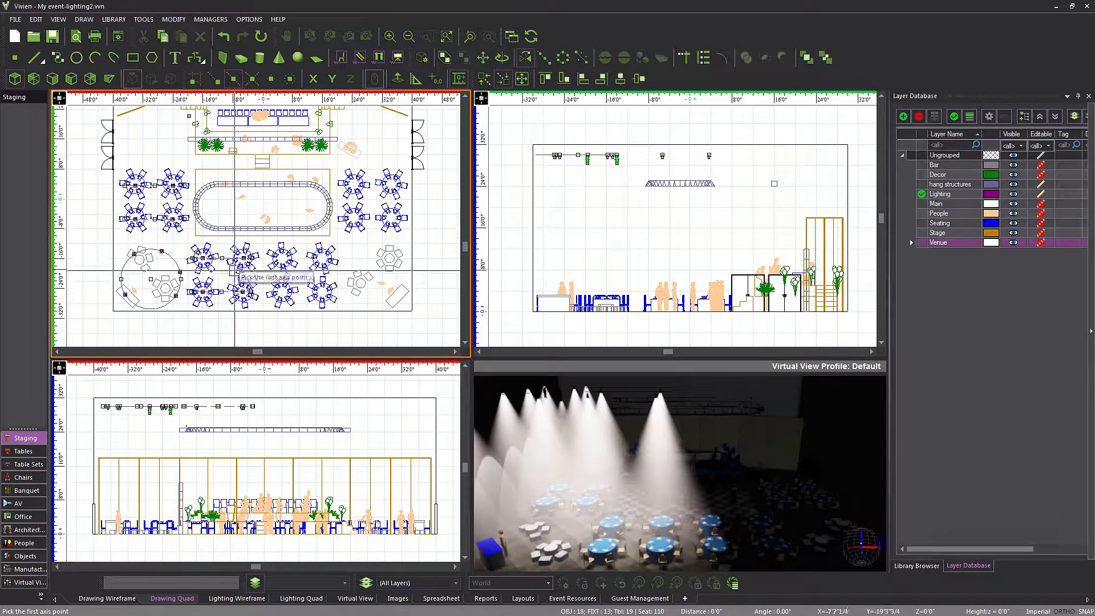
pyautogui.click(265, 311)
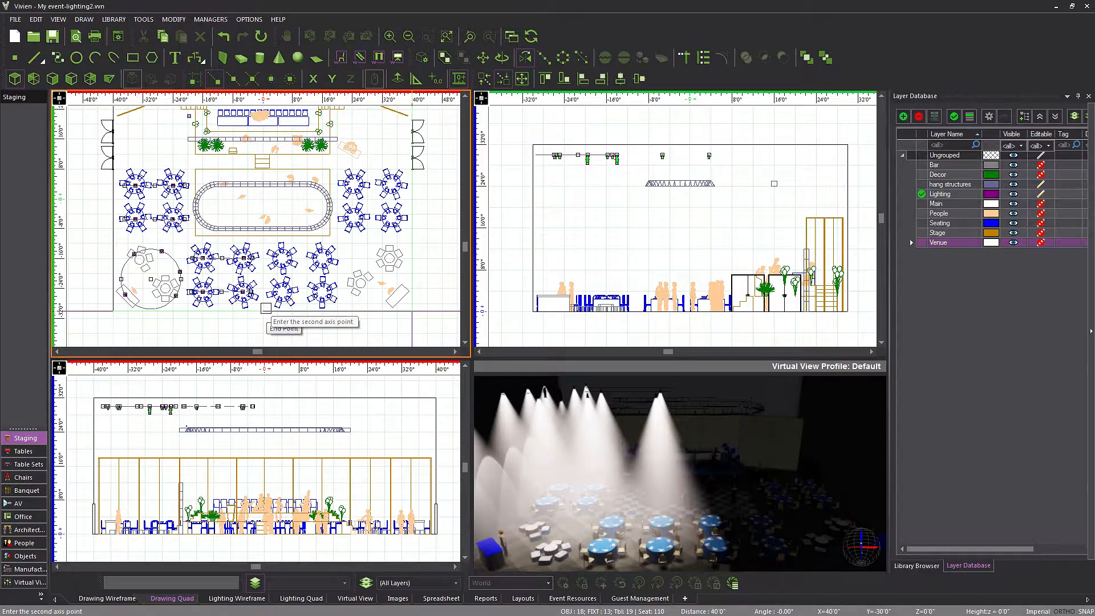
pyautogui.click(234, 81)
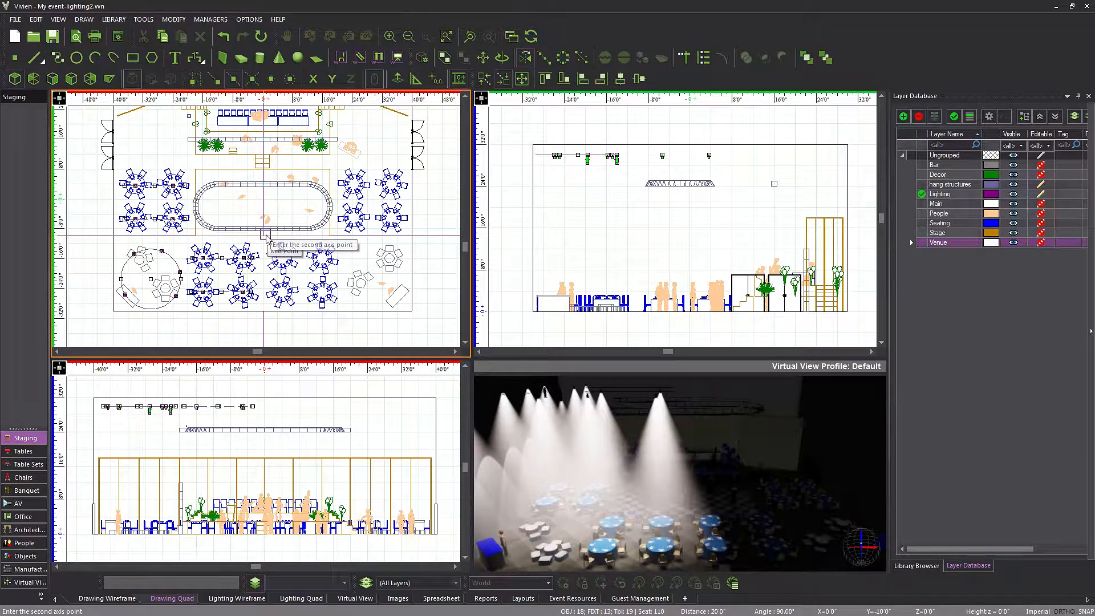
pyautogui.moveTo(268, 161); pyautogui.dragTo(253, 220, button='middle')
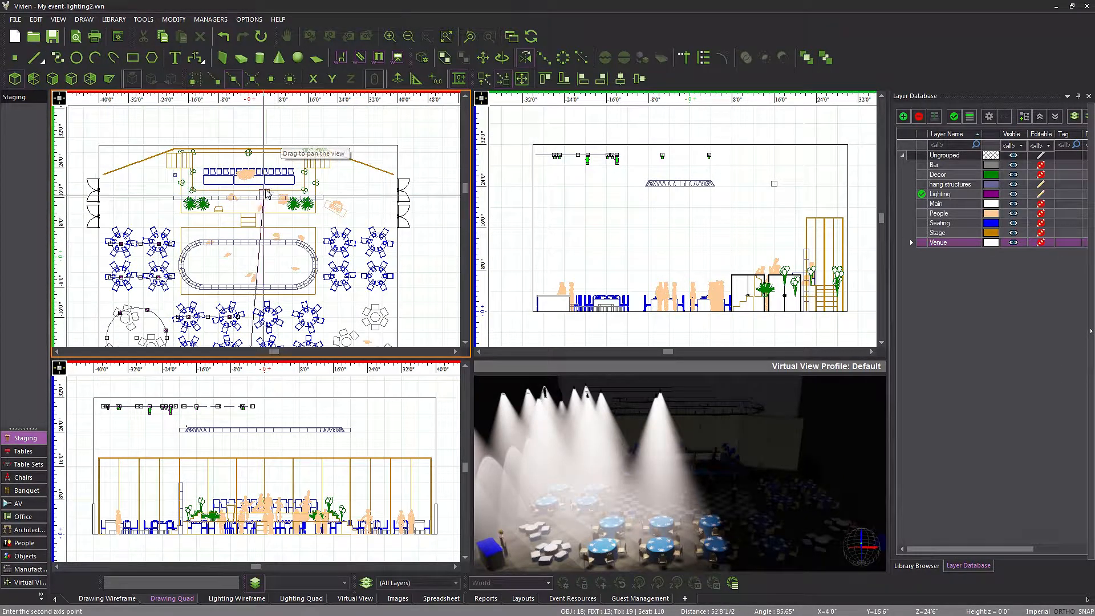
pyautogui.click(250, 151)
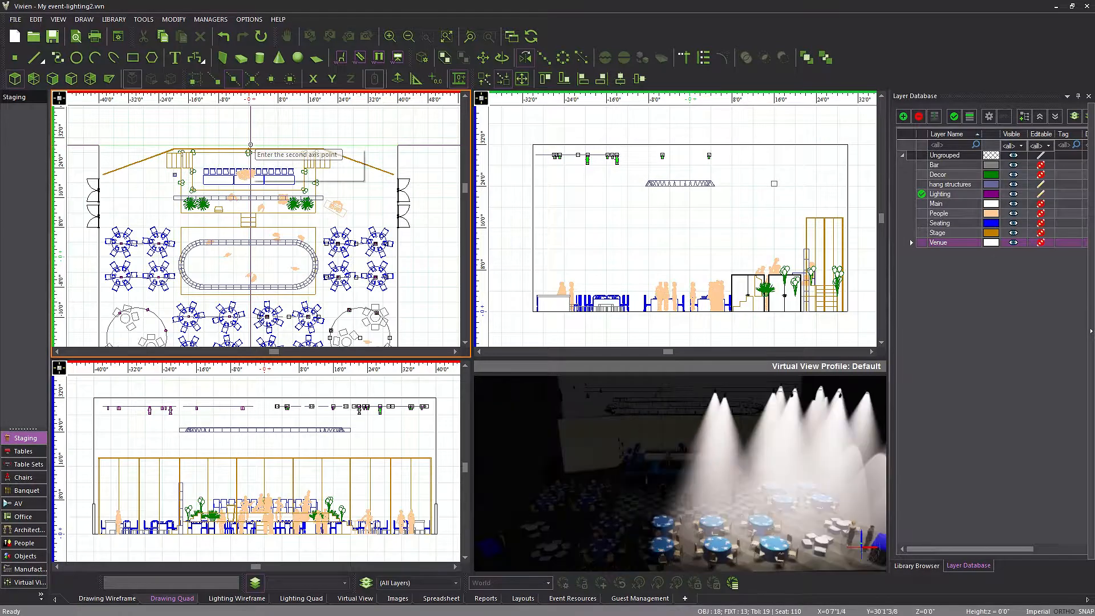
pyautogui.moveTo(303, 265); pyautogui.dragTo(301, 228, button='middle')
pyautogui.scroll(-2, 336, 160)
pyautogui.click(429, 336)
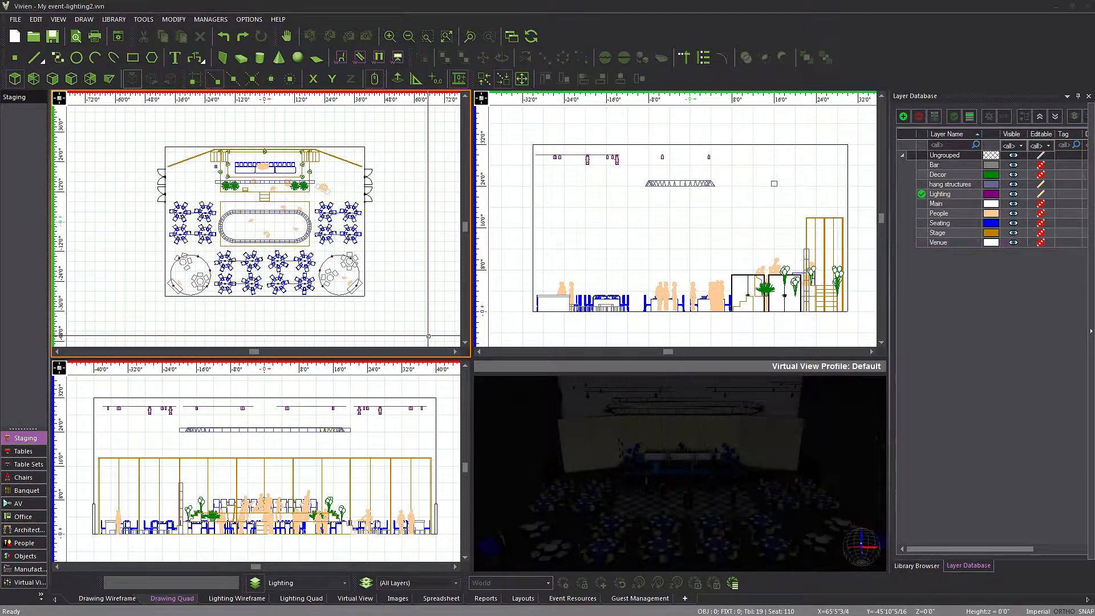
# Step: Centre the PAR lights above the upper inner and upper outer tables in the block right of the dance floor
pyautogui.scroll(8, 201, 184)
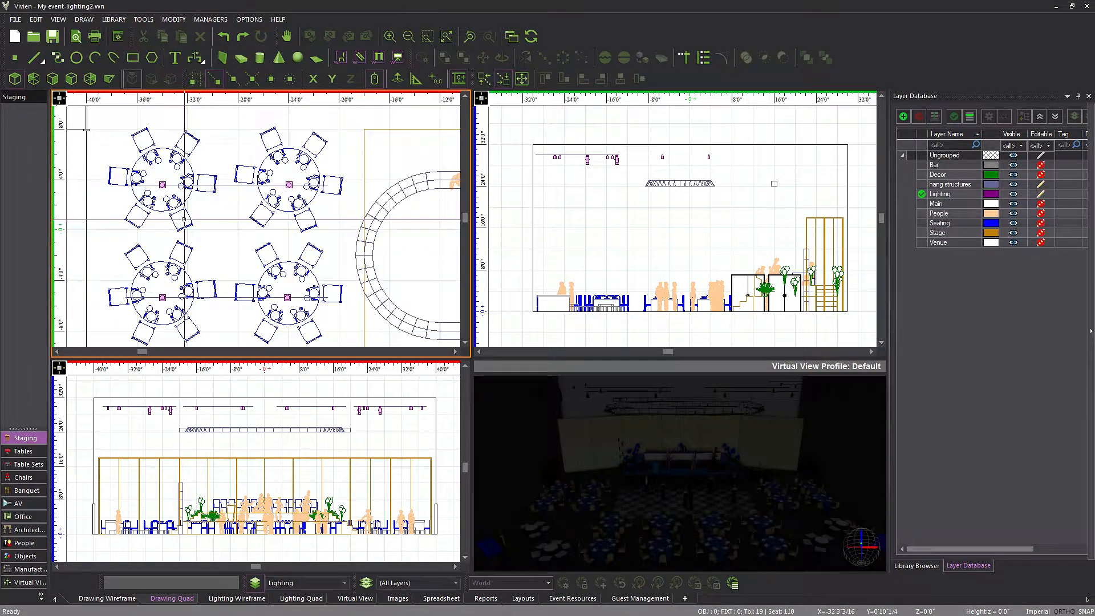
pyautogui.scroll(-3, 200, 183)
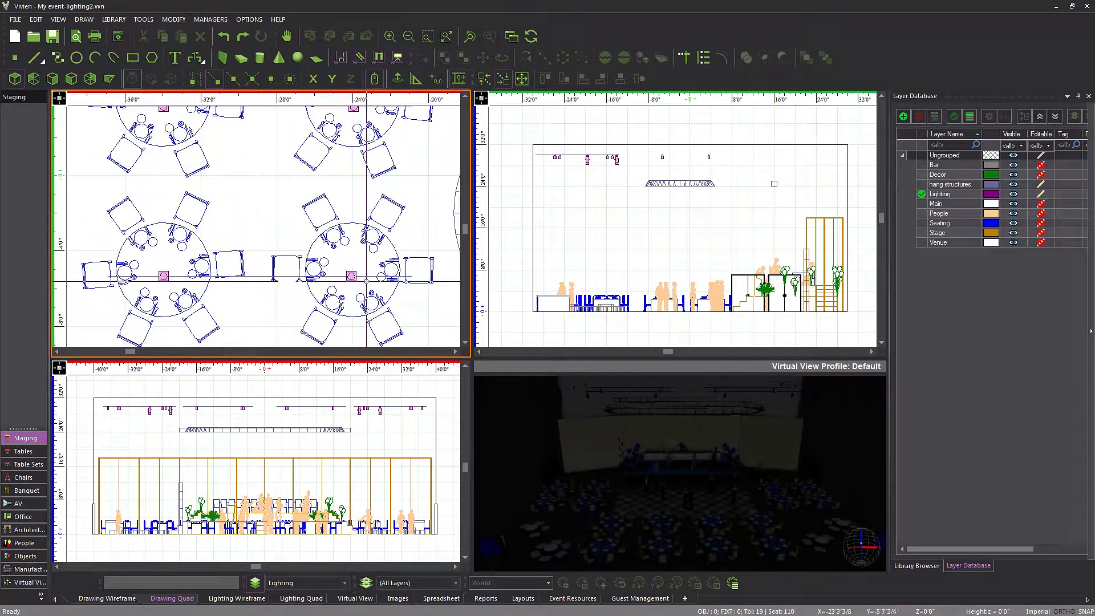
pyautogui.scroll(3, 378, 262)
pyautogui.scroll(-3, 378, 261)
pyautogui.scroll(5, 270, 226)
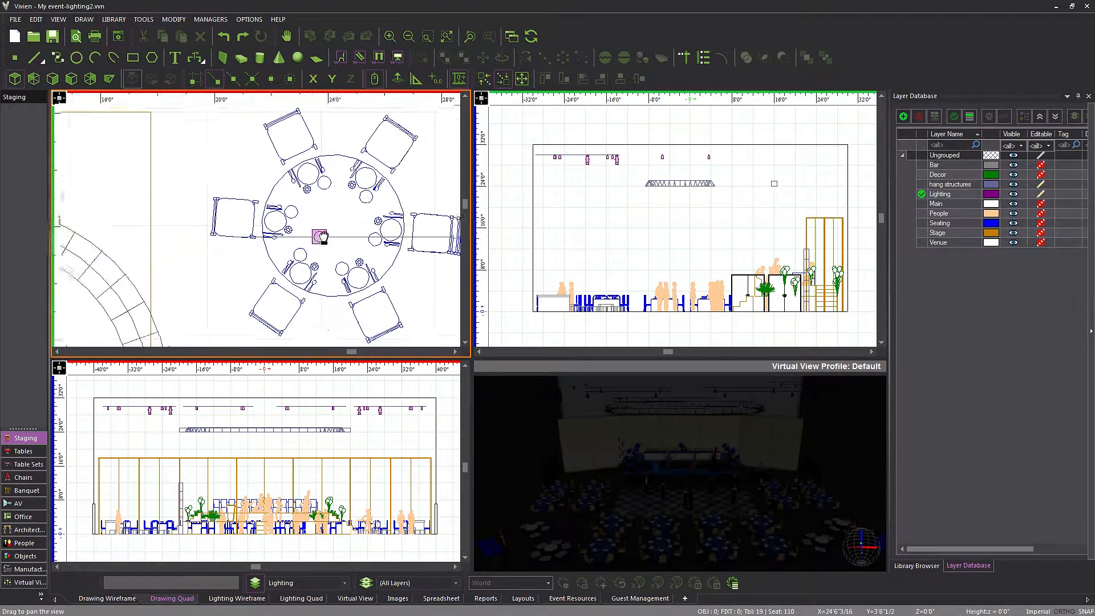
pyautogui.moveTo(268, 226); pyautogui.dragTo(277, 227)
pyautogui.moveTo(327, 238); pyautogui.dragTo(135, 237, button='middle')
pyautogui.click(362, 231)
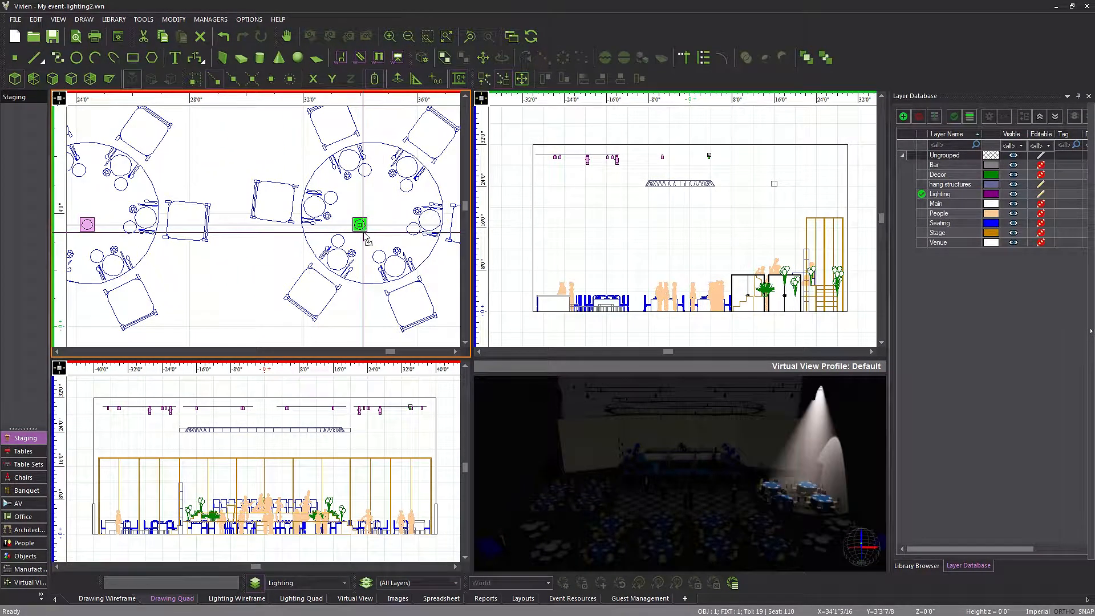
pyautogui.moveTo(368, 227); pyautogui.dragTo(373, 227)
# Step: Centre the PAR lights above the lower outer and lower inner tables in the block right of the dance floor
pyautogui.scroll(-2, 370, 230)
pyautogui.moveTo(364, 337); pyautogui.dragTo(362, 253, button='middle')
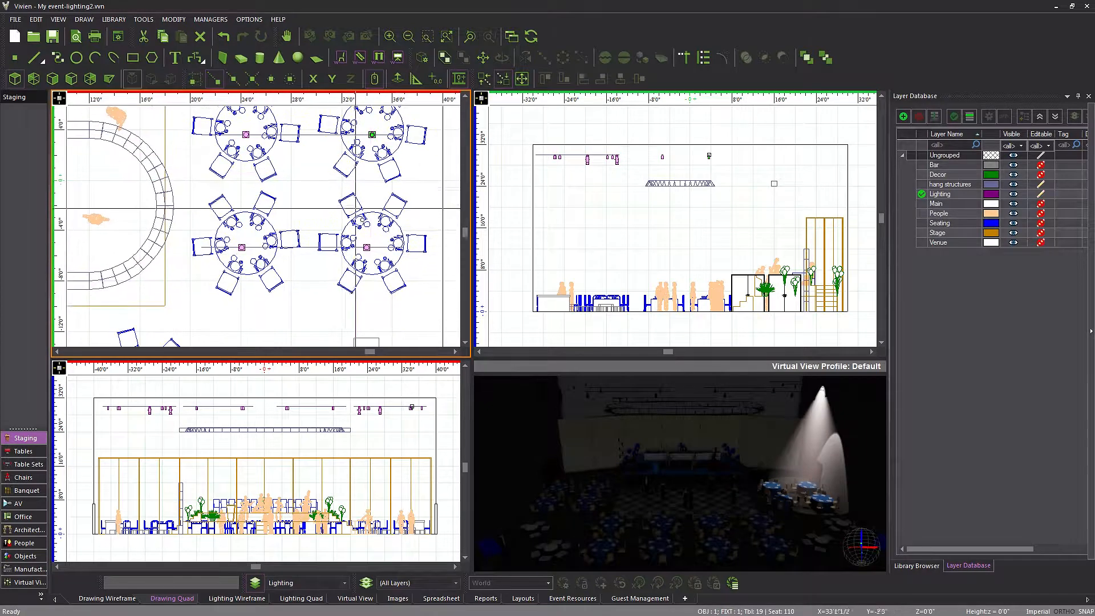
pyautogui.scroll(3, 361, 260)
pyautogui.moveTo(362, 259); pyautogui.dragTo(378, 259)
pyautogui.moveTo(55, 295); pyautogui.dragTo(388, 244, button='middle')
pyautogui.click(269, 203)
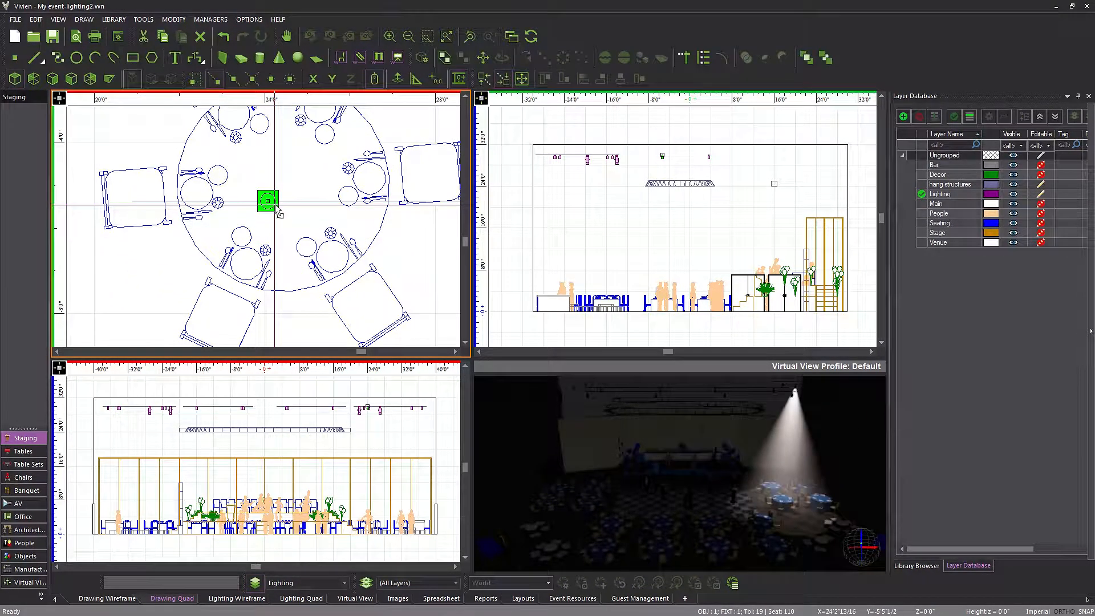
pyautogui.moveTo(267, 202); pyautogui.dragTo(286, 203)
pyautogui.scroll(-3, 286, 202)
pyautogui.moveTo(286, 202); pyautogui.dragTo(309, 266, button='middle')
pyautogui.scroll(-2, 394, 199)
pyautogui.scroll(-1, 273, 217)
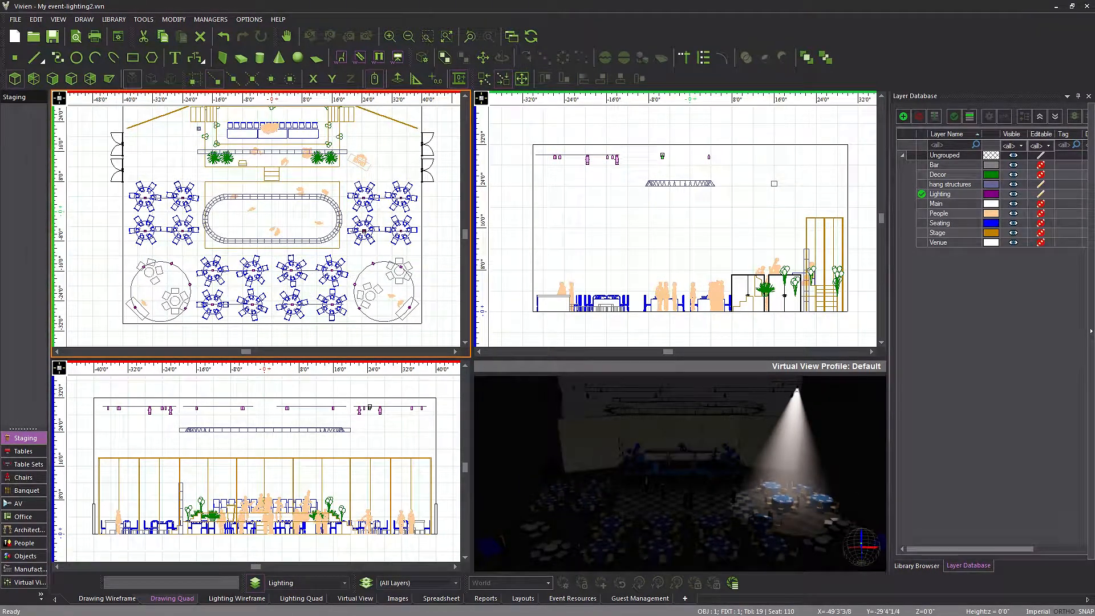
# Step: Clear the selection and hide the hang structures layer
pyautogui.press('Escape')
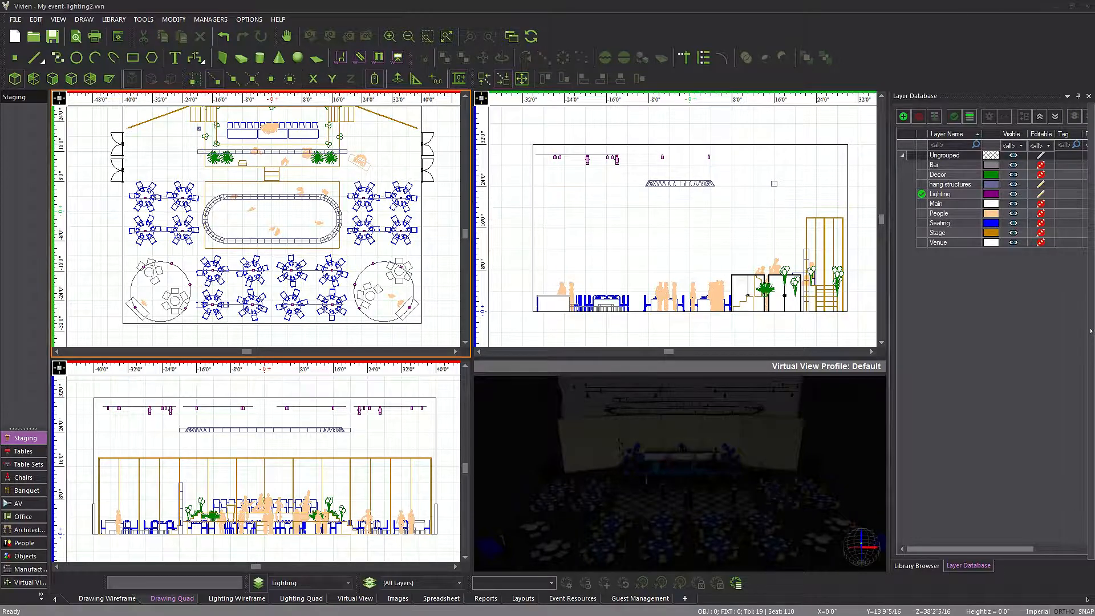
pyautogui.click(1013, 187)
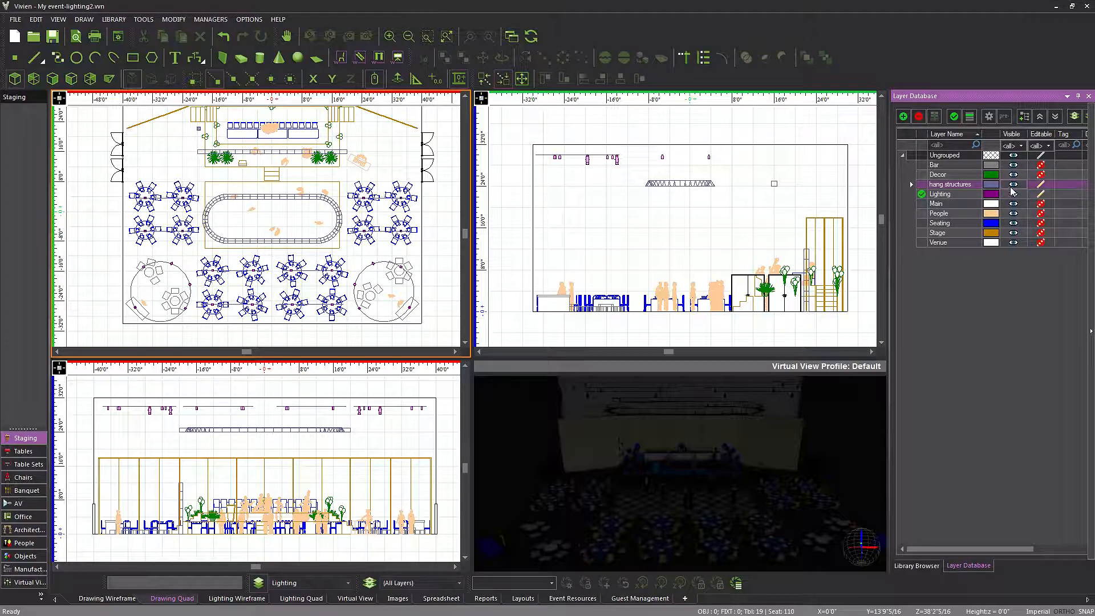
pyautogui.click(1013, 184)
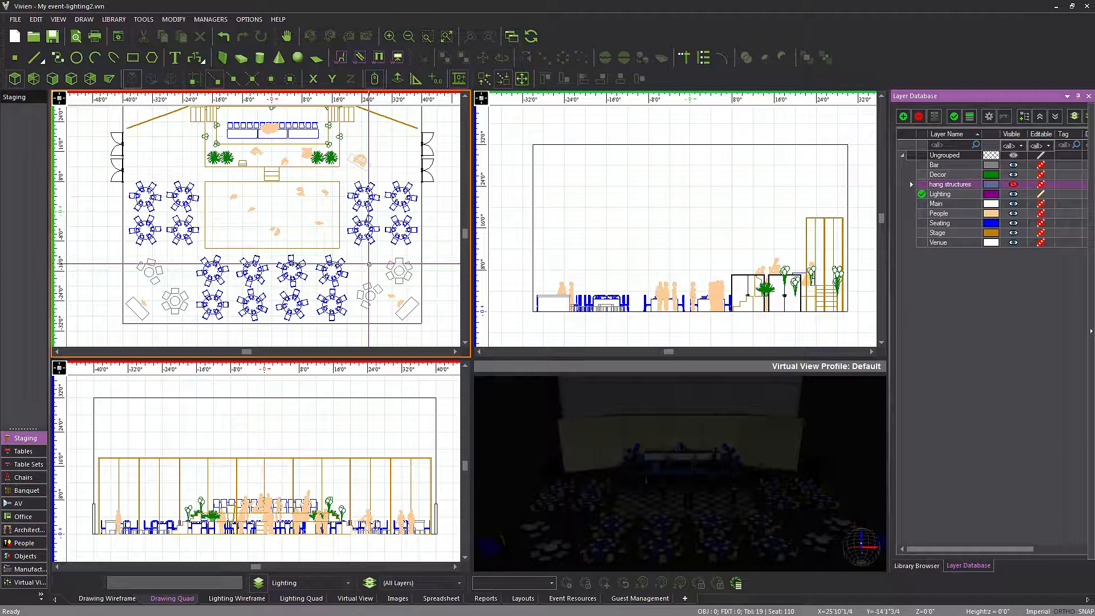
# Step: Set the insertion height to 2'6" for objects placed from the plan view
pyautogui.click(369, 264)
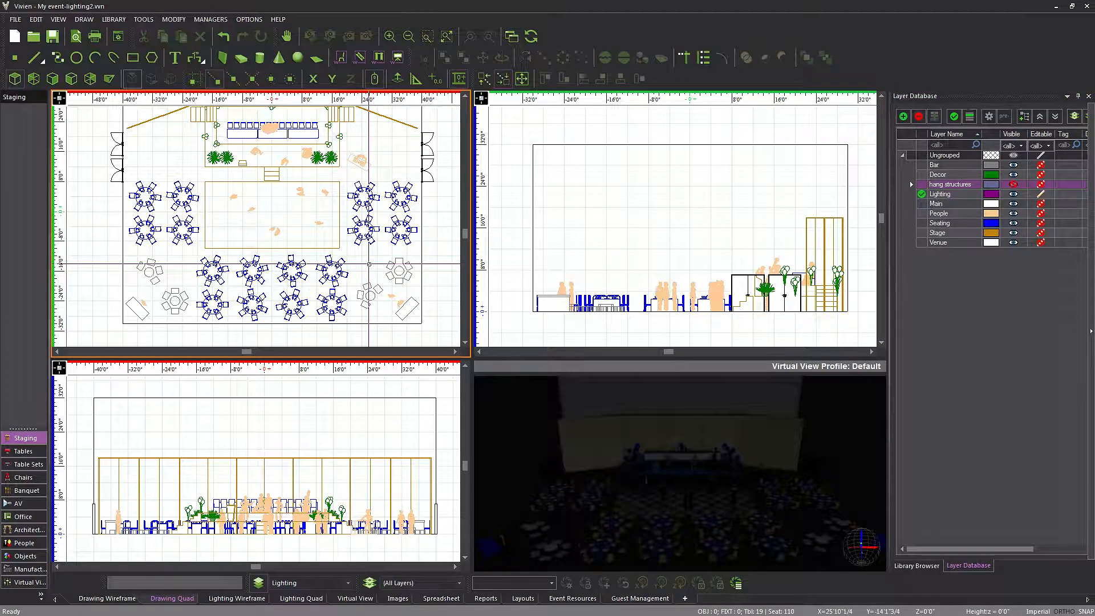
pyautogui.press('Tab')
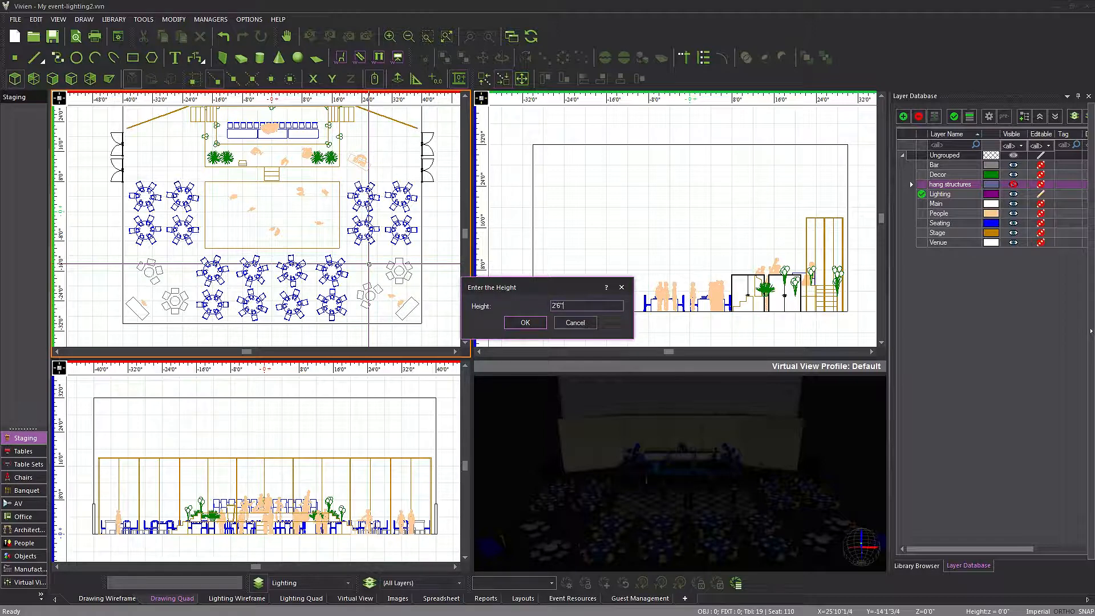
pyautogui.write('2\'6"')
pyautogui.press('Return')
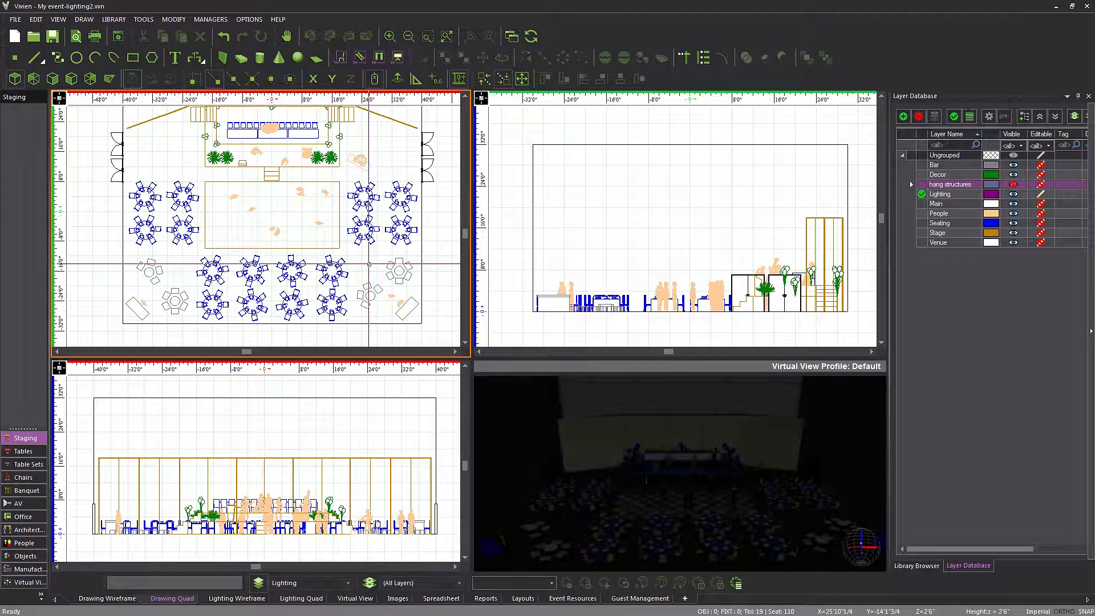
# Step: Place a Candle from the AV Lighting library at the centre of every dining table in the plan view
pyautogui.click(906, 565)
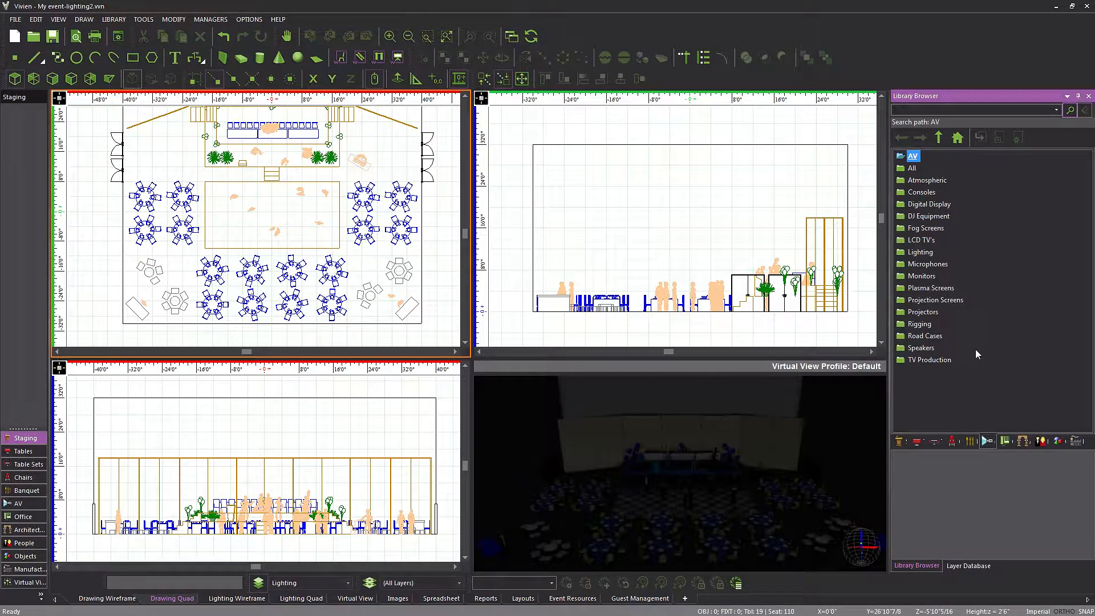
pyautogui.doubleClick(923, 252)
pyautogui.click(918, 228)
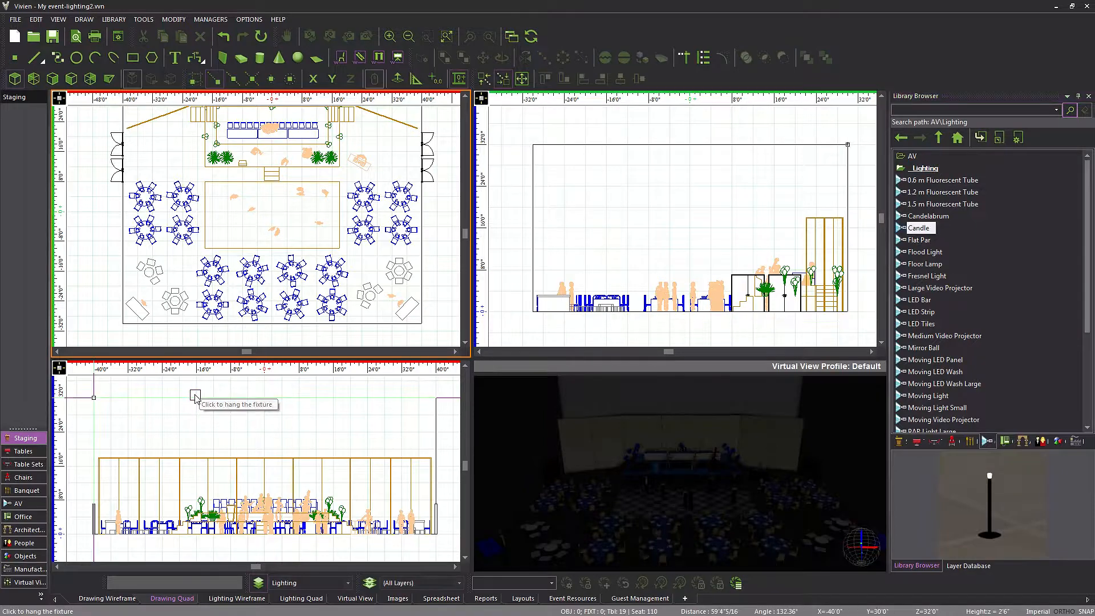
pyautogui.scroll(5, 144, 198)
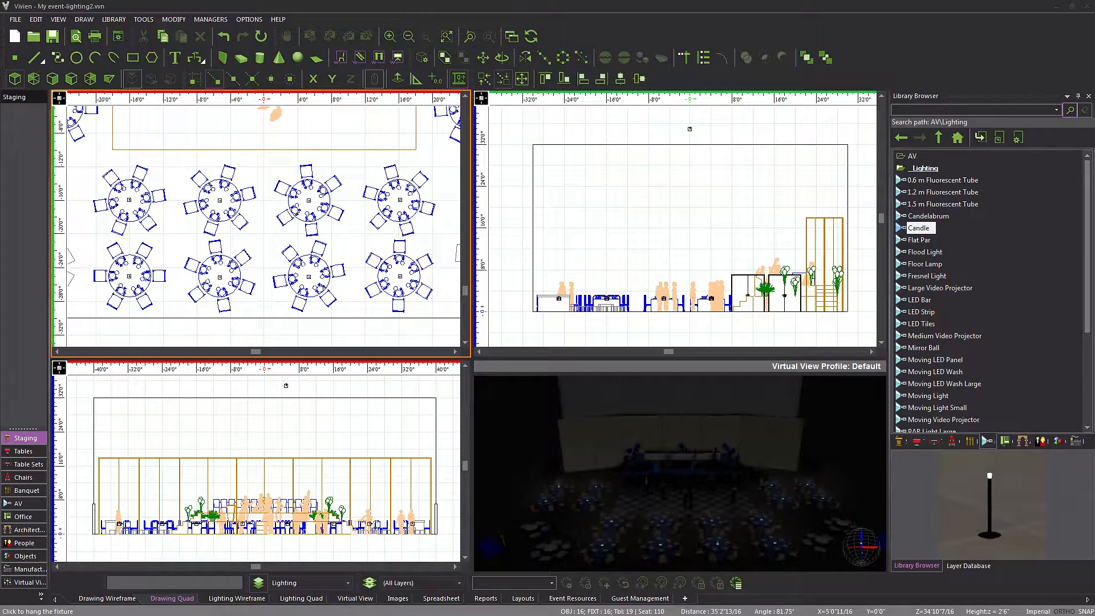
# Step: Set the insertion height to 1'6" and place candles on the two round tables of the left lounge
pyautogui.click(360, 244)
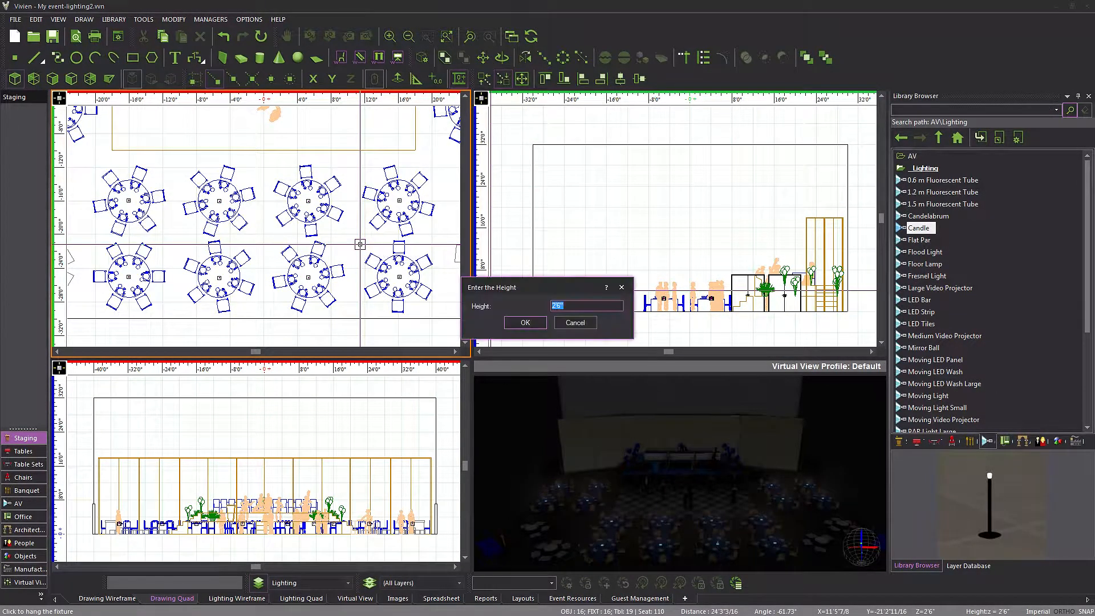
pyautogui.press('Return')
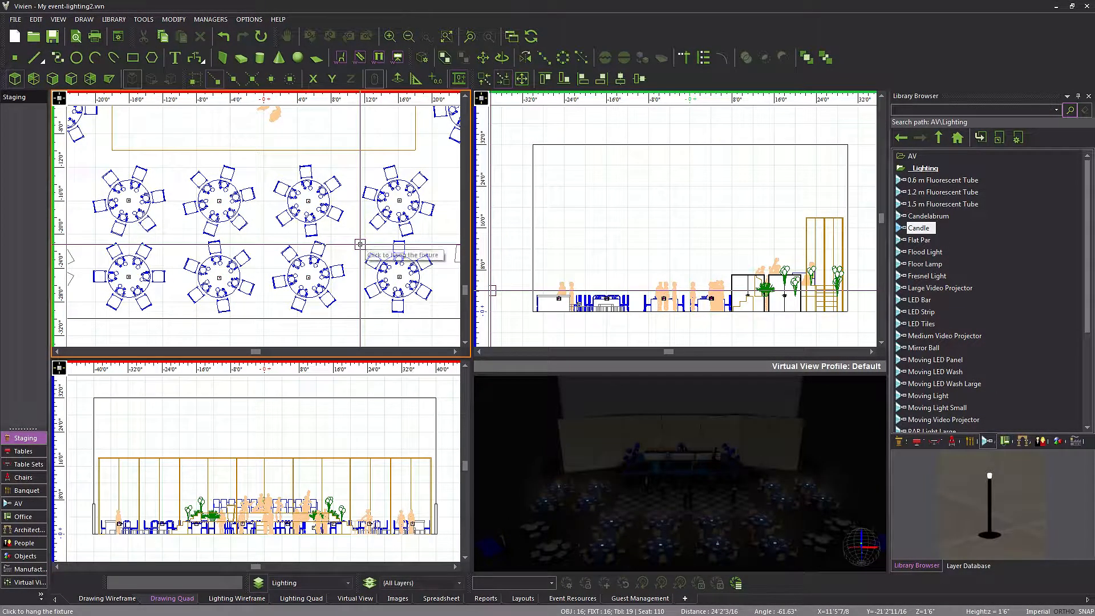
pyautogui.moveTo(234, 262); pyautogui.dragTo(327, 269, button='middle')
pyautogui.scroll(5, 171, 231)
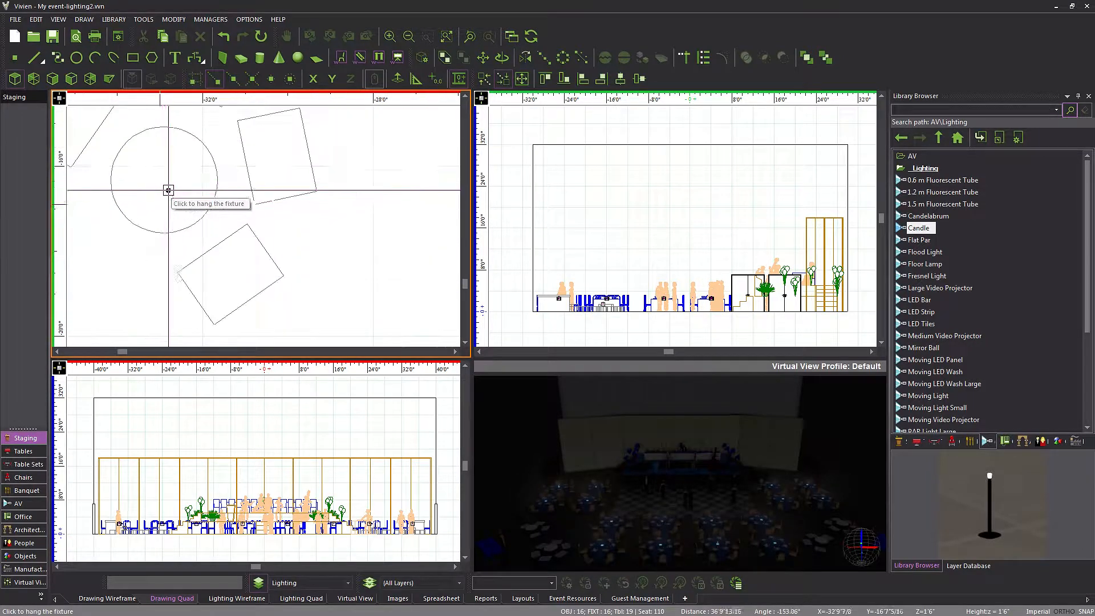
pyautogui.moveTo(260, 219); pyautogui.dragTo(226, 179, button='middle')
pyautogui.scroll(-2, 226, 179)
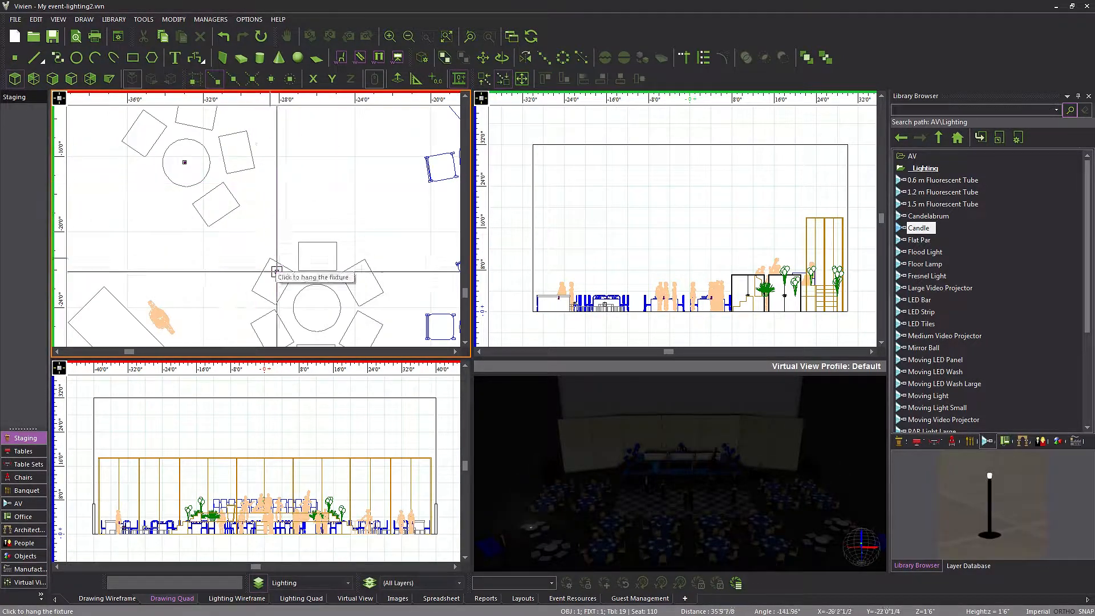
pyautogui.click(318, 307)
# Step: Place candles at the centres of the two round tables in the right lounge
pyautogui.moveTo(318, 307); pyautogui.dragTo(262, 277, button='middle')
pyautogui.scroll(-3, 262, 277)
pyautogui.scroll(-2, 350, 227)
pyautogui.scroll(5, 276, 259)
pyautogui.moveTo(428, 227); pyautogui.dragTo(373, 115, button='middle')
pyautogui.click(290, 274)
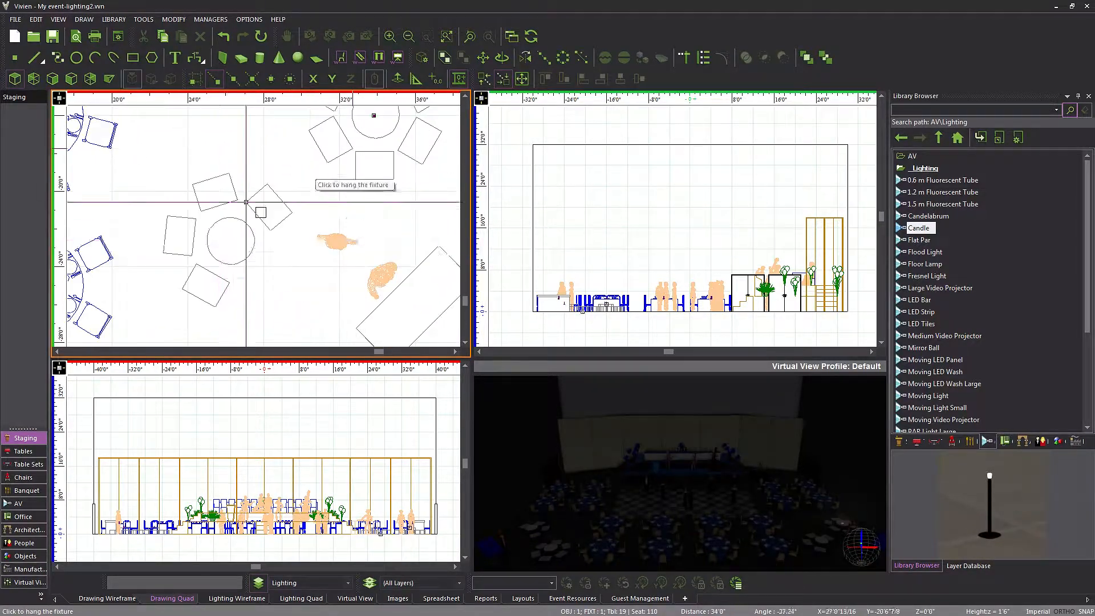
pyautogui.click(232, 240)
# Step: Select the last candle placed in the right lounge and extend the selection to all candles in the plan
pyautogui.scroll(-5, 310, 206)
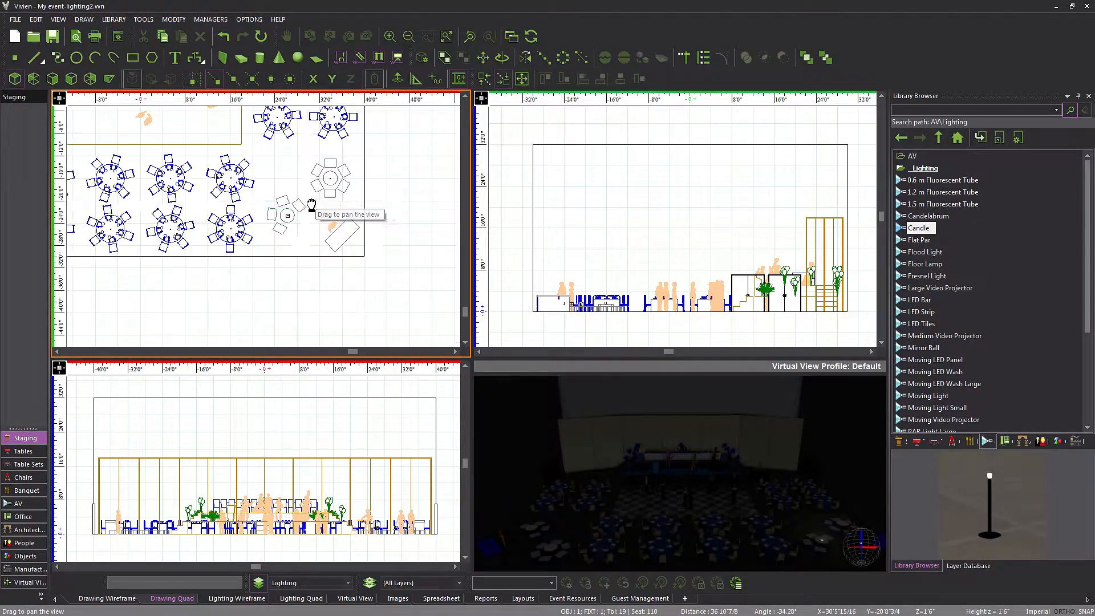
pyautogui.scroll(2, 256, 188)
pyautogui.moveTo(256, 189); pyautogui.dragTo(349, 268, button='middle')
pyautogui.scroll(-4, 381, 252)
pyautogui.click(375, 277)
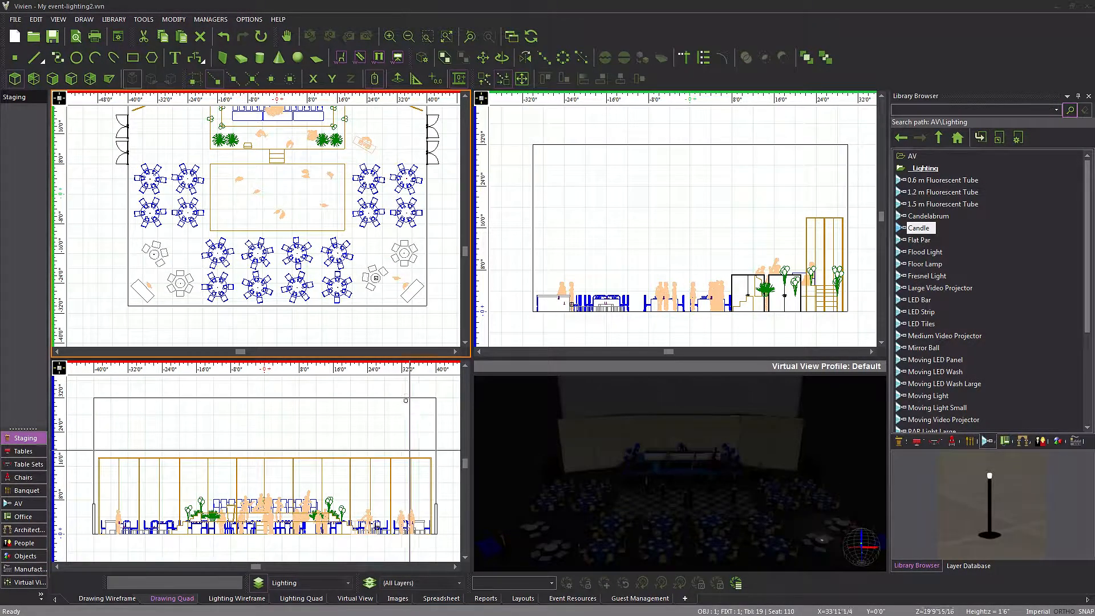
pyautogui.rightClick(365, 240)
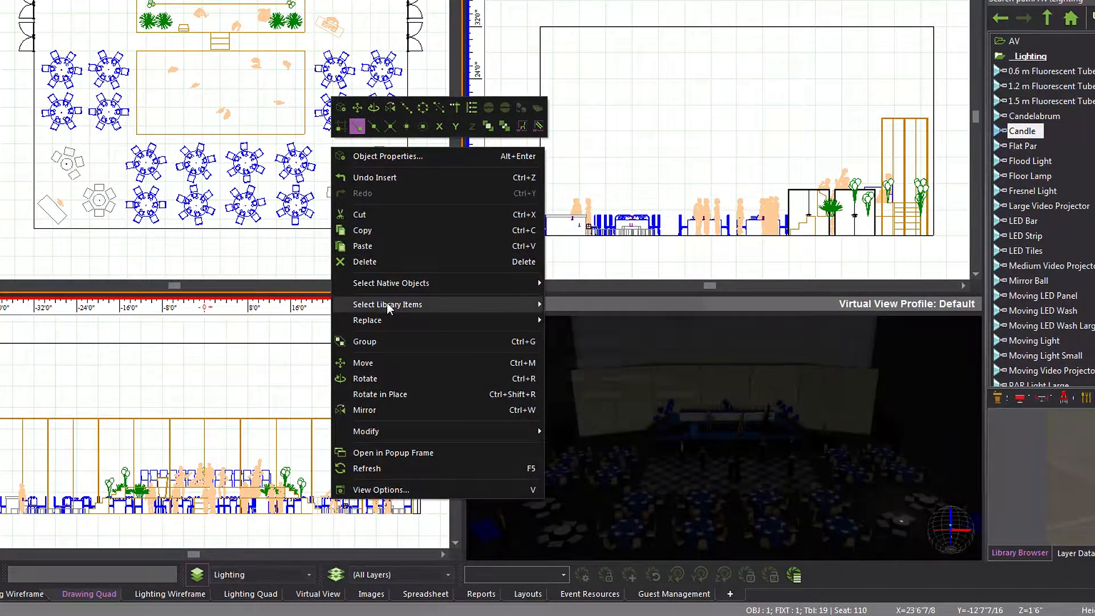
pyautogui.moveTo(387, 307)
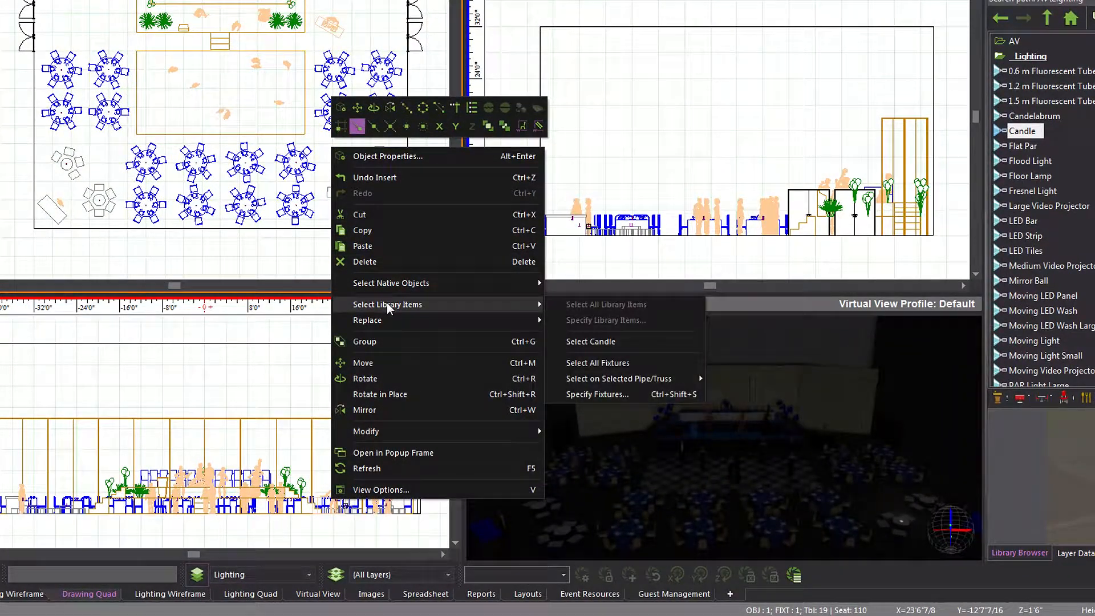
pyautogui.click(589, 342)
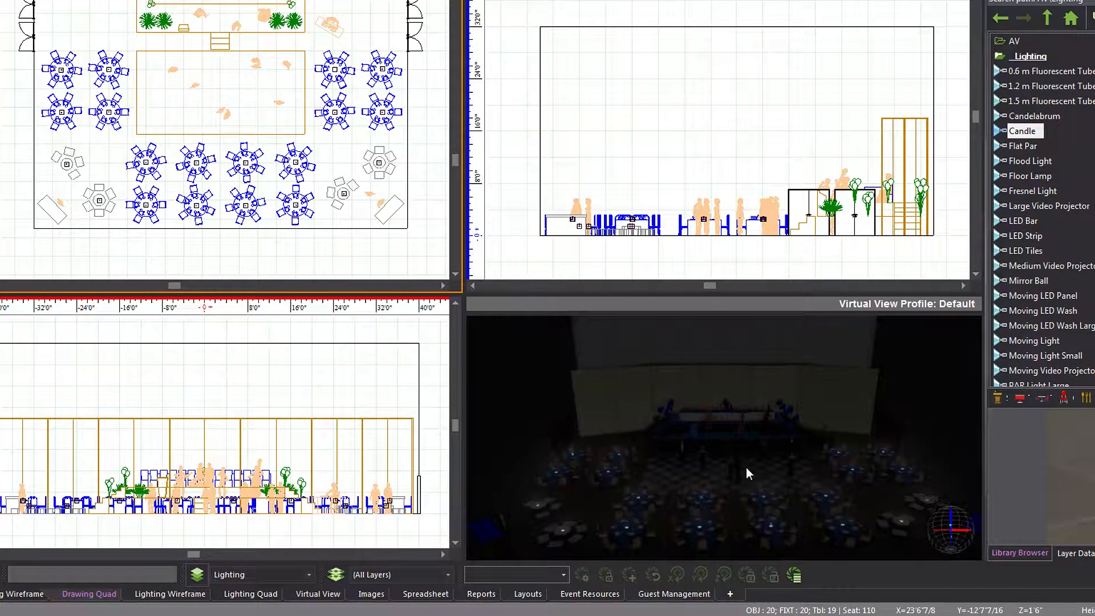
# Step: Examine the candles on the tables up close in the virtual view
pyautogui.moveTo(746, 469); pyautogui.dragTo(572, 463, button='middle')
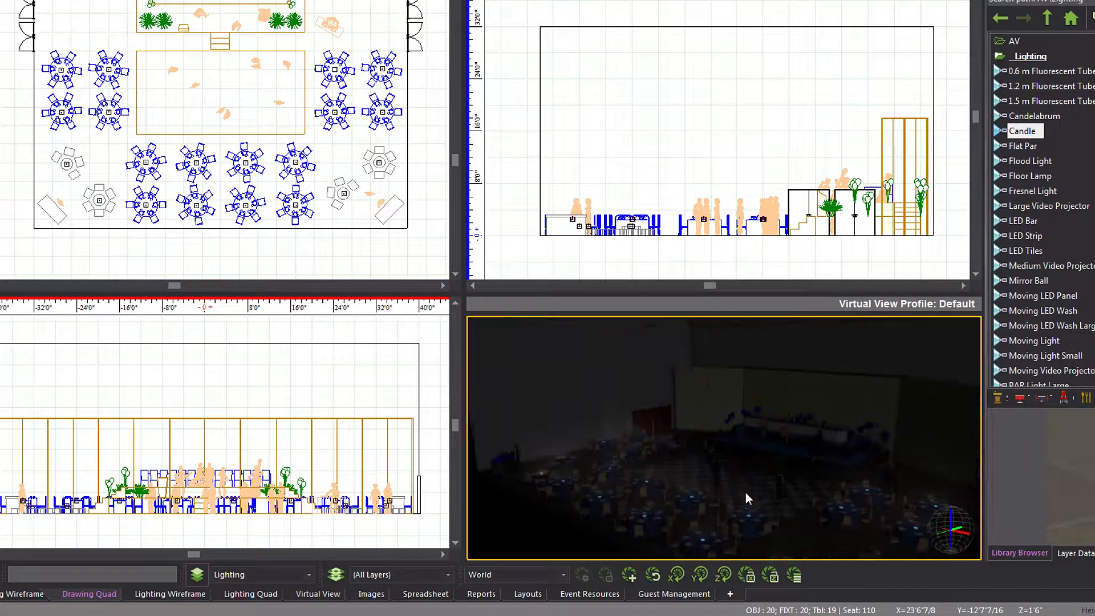
pyautogui.scroll(2, 746, 493)
pyautogui.moveTo(728, 482); pyautogui.dragTo(714, 460, button='middle')
pyautogui.scroll(3, 724, 458)
pyautogui.scroll(4, 724, 457)
pyautogui.scroll(-4, 852, 437)
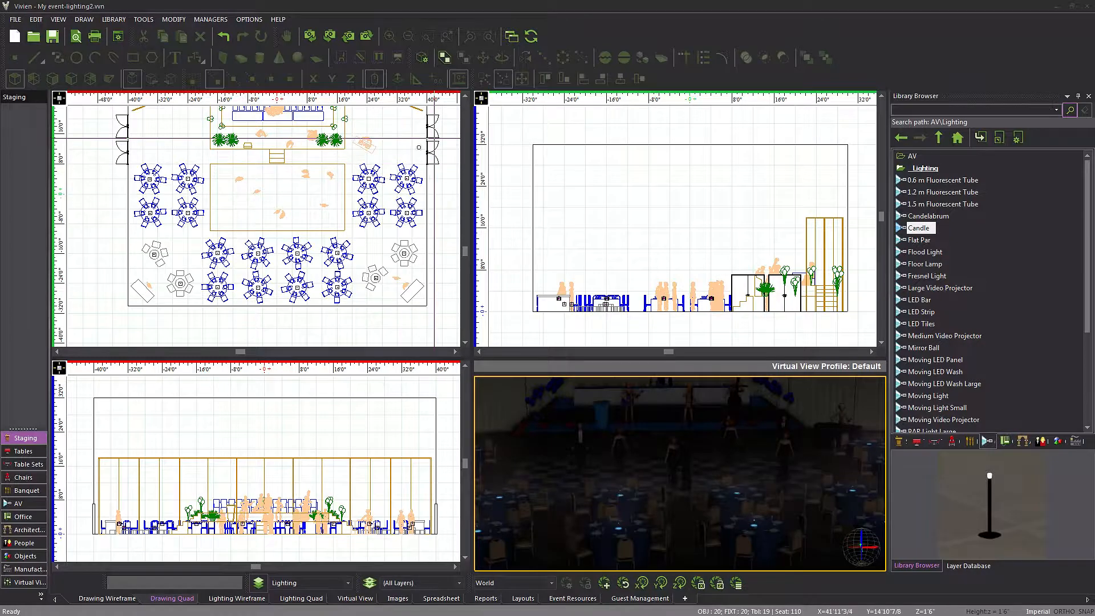
# Step: Make the hang structures layer visible again
pyautogui.moveTo(377, 165)
pyautogui.mouseDown(button='middle')
pyautogui.moveTo(377, 198)
pyautogui.moveTo(353, 197)
pyautogui.mouseUp(button='middle')
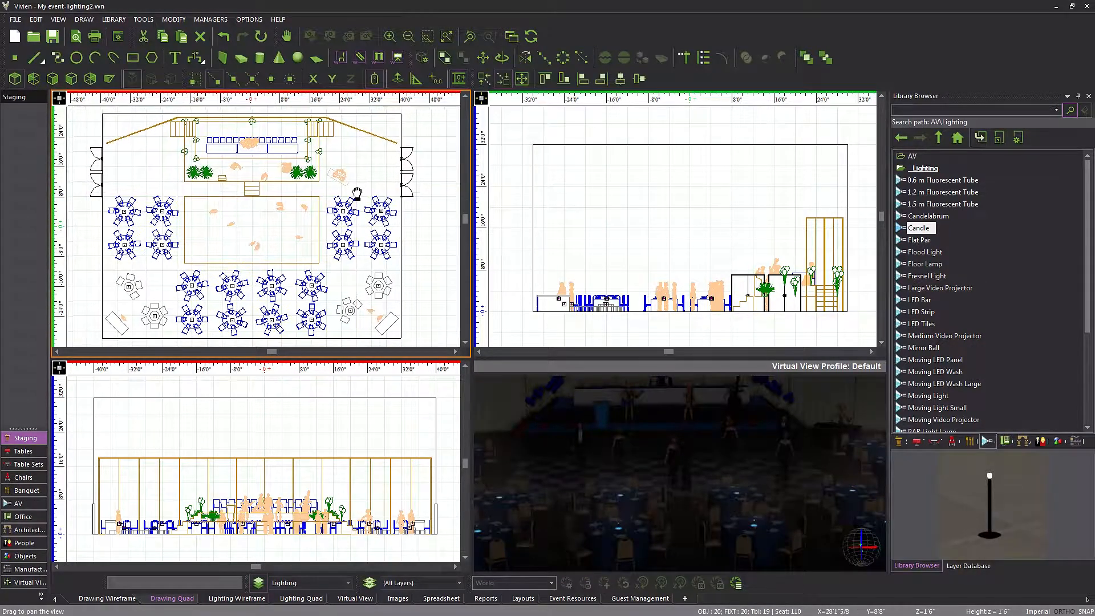
pyautogui.click(949, 566)
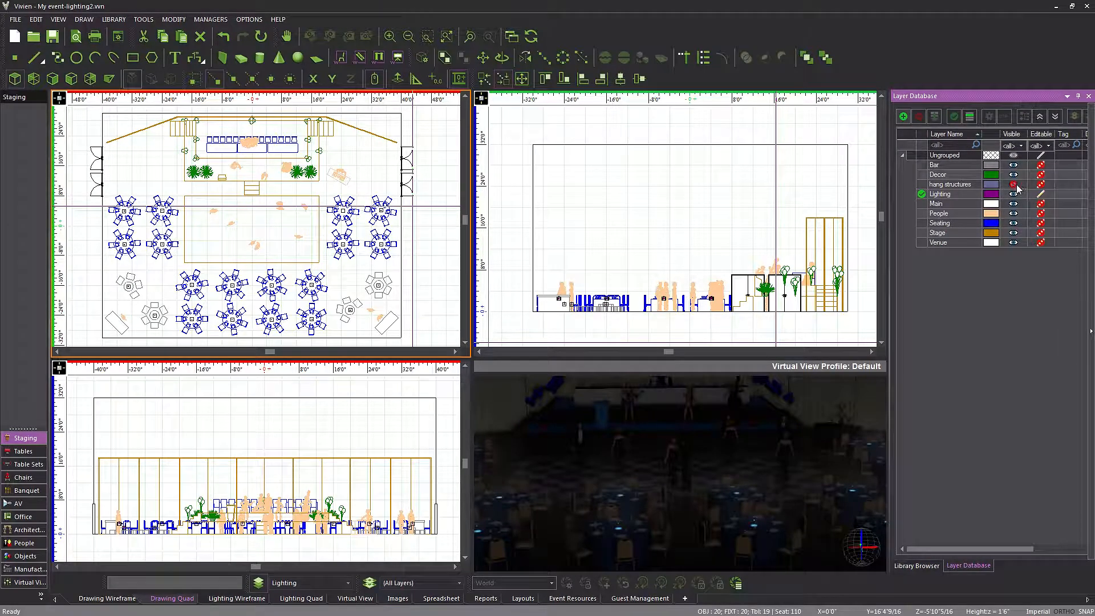
pyautogui.click(1013, 184)
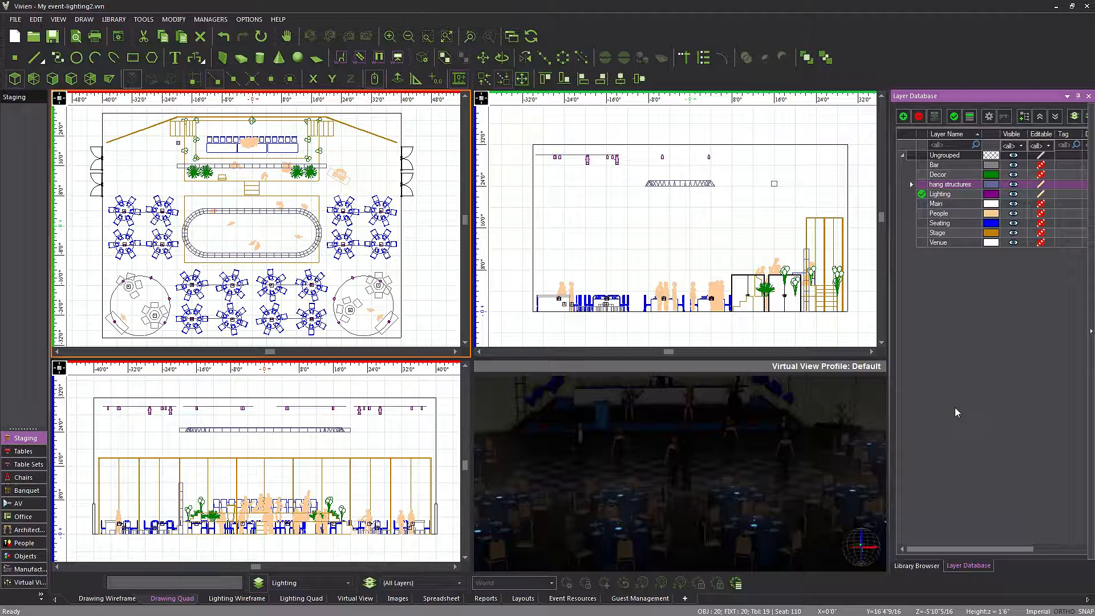
# Step: Hang a Moving Light from the library near the left end of the oval truss's straight stage-side section
pyautogui.click(912, 566)
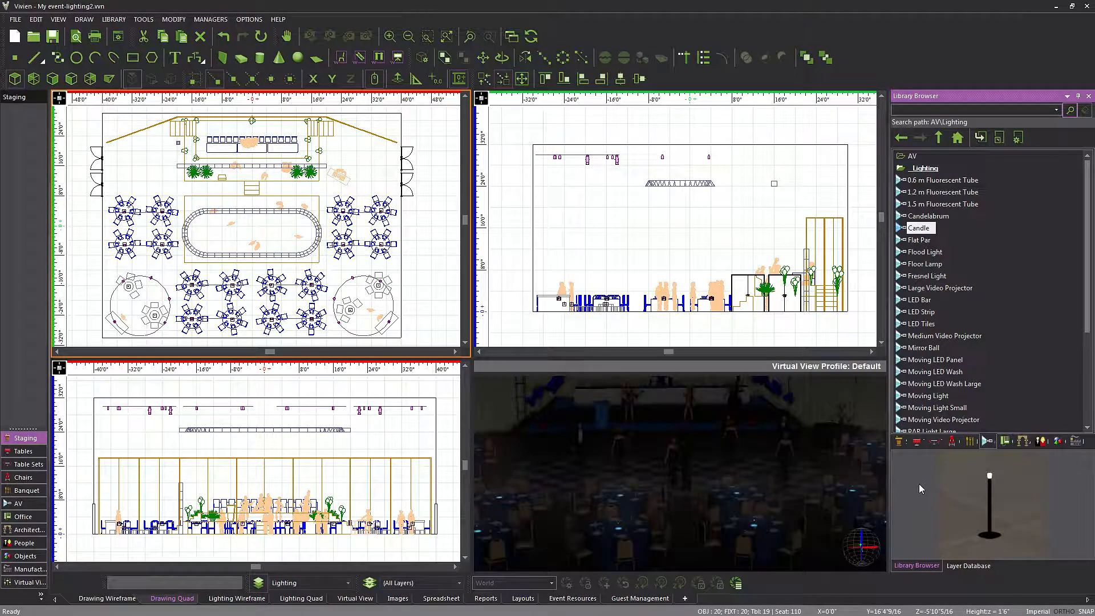
pyautogui.click(935, 396)
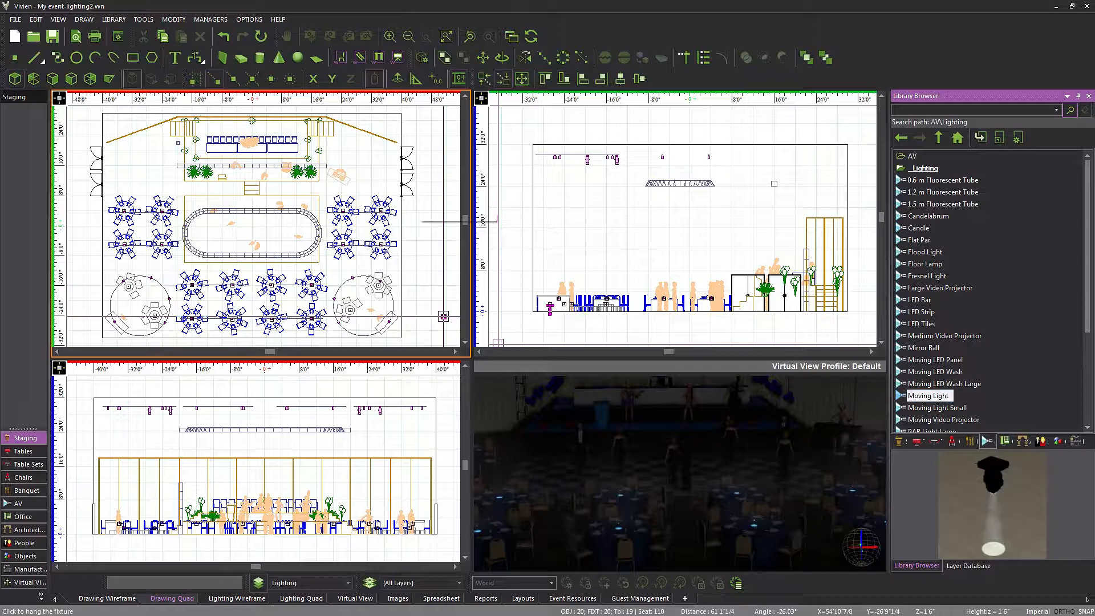
pyautogui.scroll(5, 222, 204)
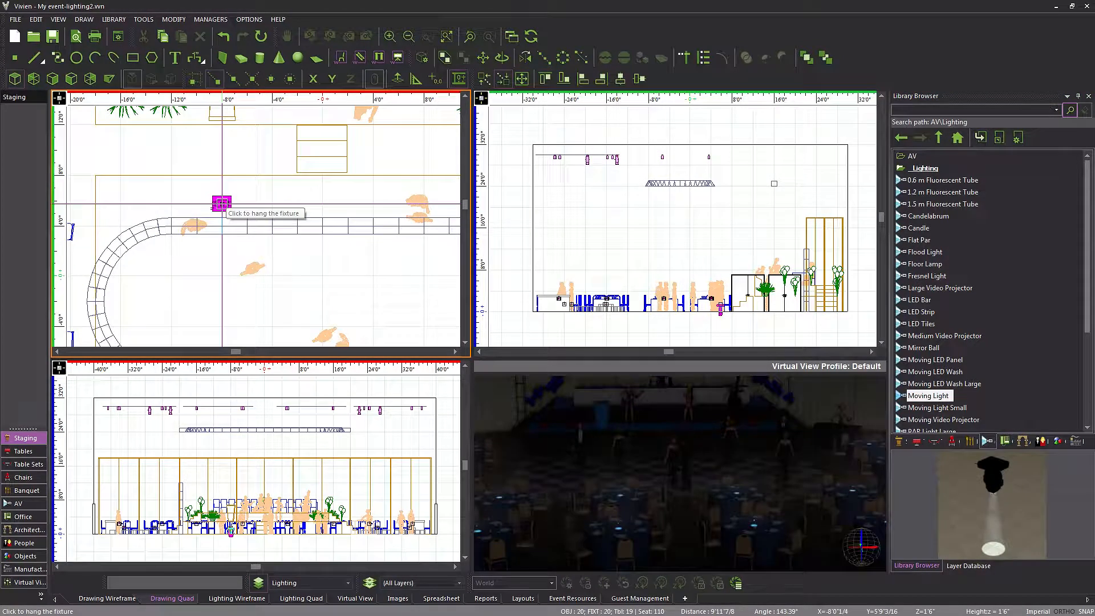
pyautogui.scroll(2, 222, 203)
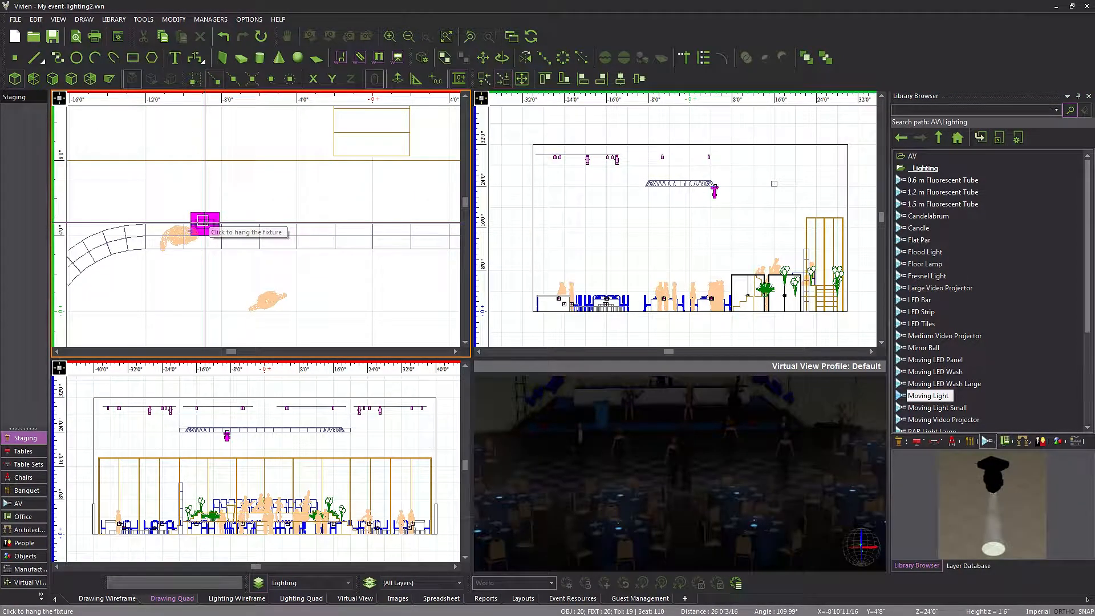
pyautogui.click(207, 223)
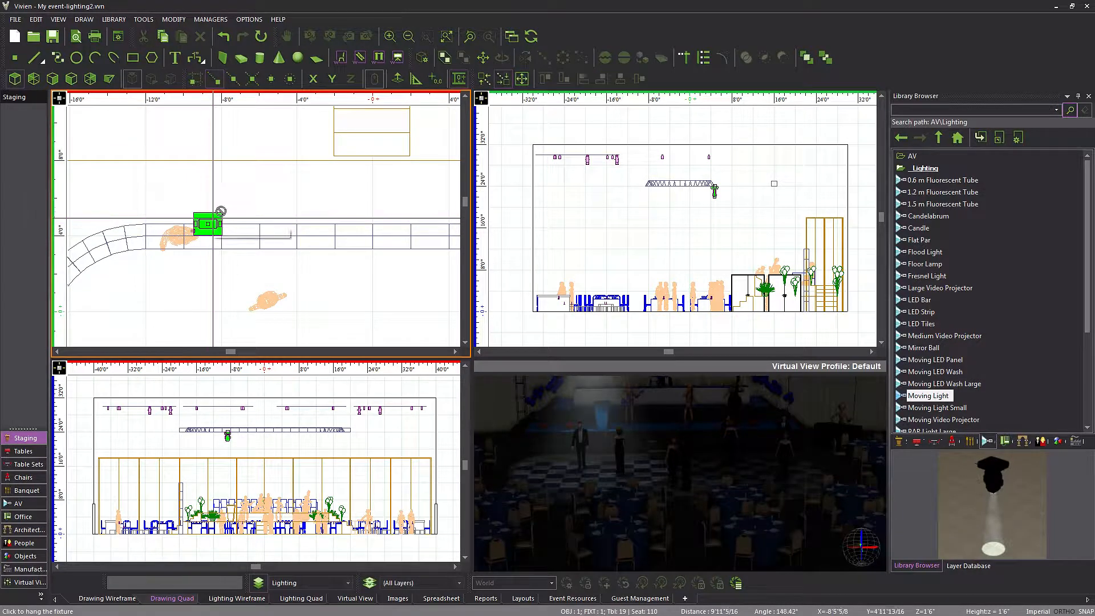
pyautogui.rightClick(244, 189)
pyautogui.click(255, 199)
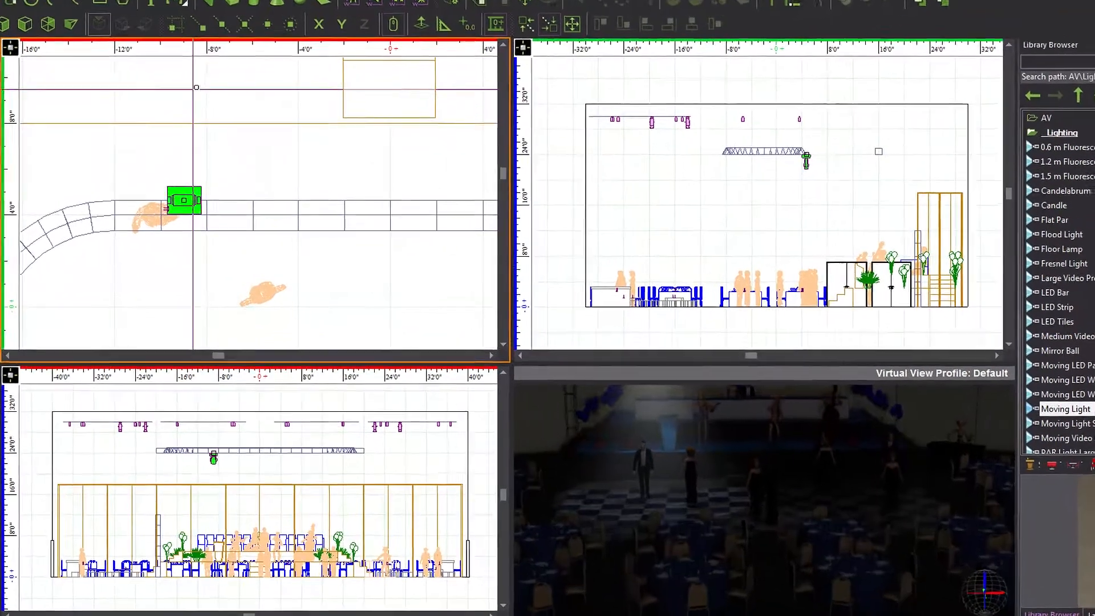
# Step: Clone the moving light along the truss towards the right, with 4 in the row at an interval of 5
pyautogui.rightClick(225, 146)
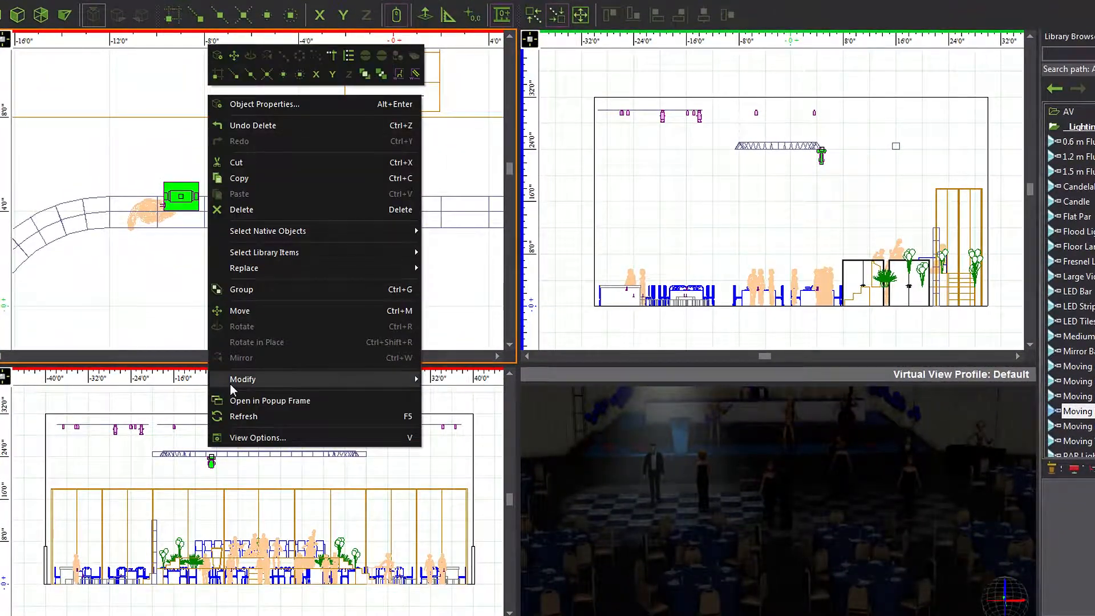
pyautogui.moveTo(231, 381)
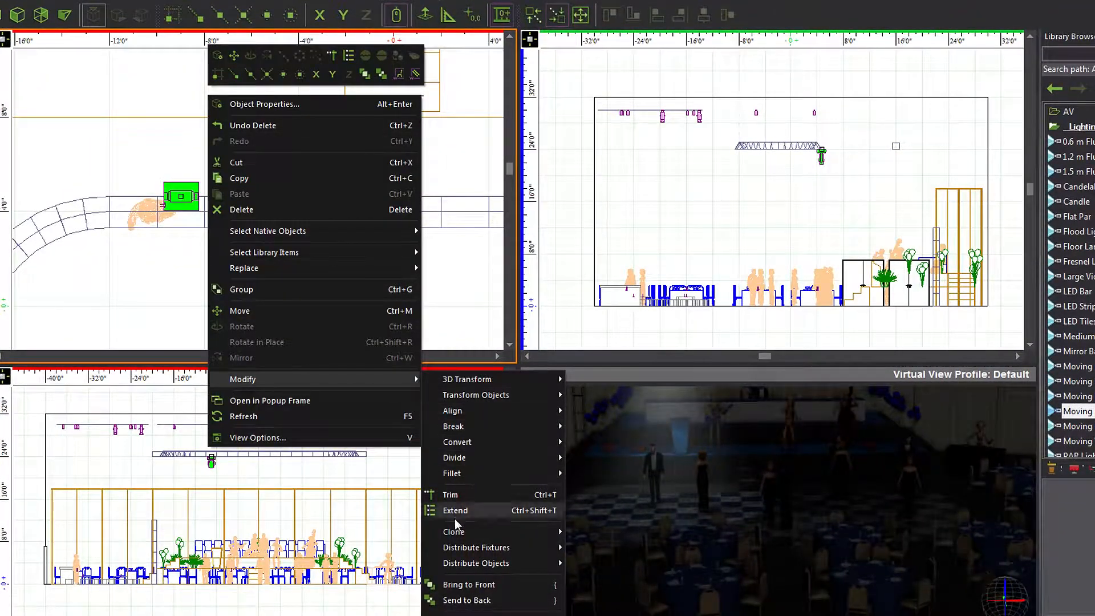
pyautogui.moveTo(463, 533)
pyautogui.click(590, 532)
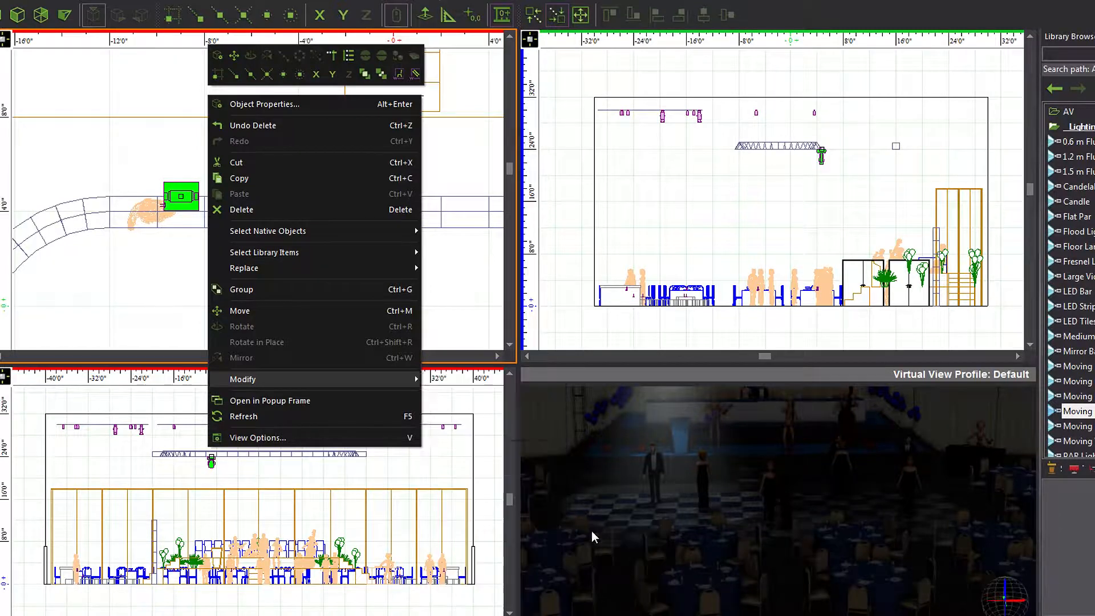
pyautogui.click(289, 203)
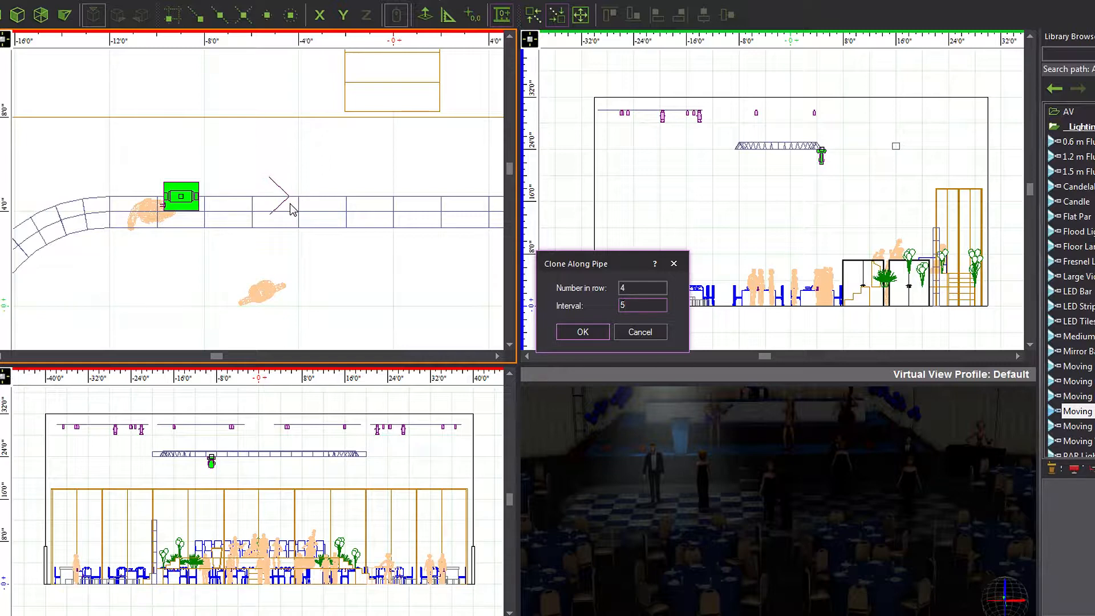
pyautogui.click(583, 332)
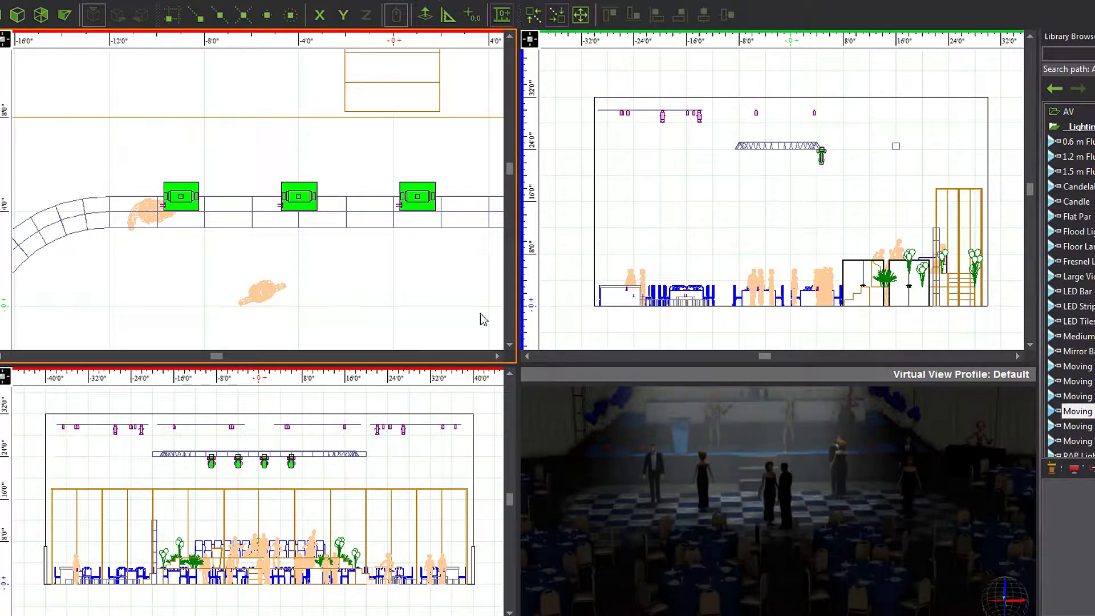
# Step: Distribute the four selected moving lights around the centre of the oval truss's straight stage-side section with a spacing of 6
pyautogui.scroll(-3, 315, 220)
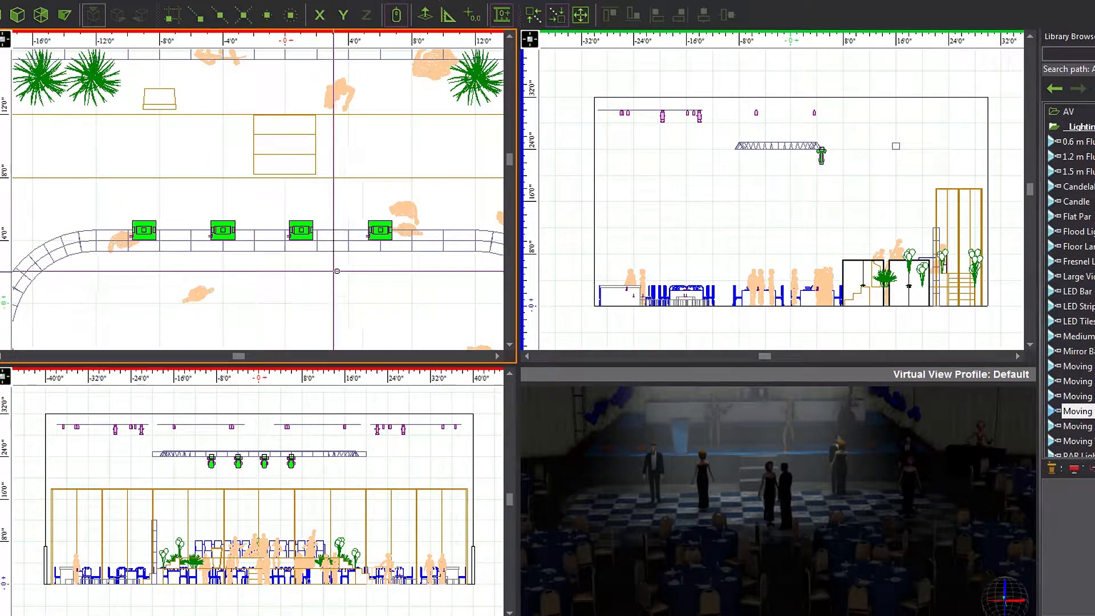
pyautogui.moveTo(310, 281); pyautogui.dragTo(282, 241)
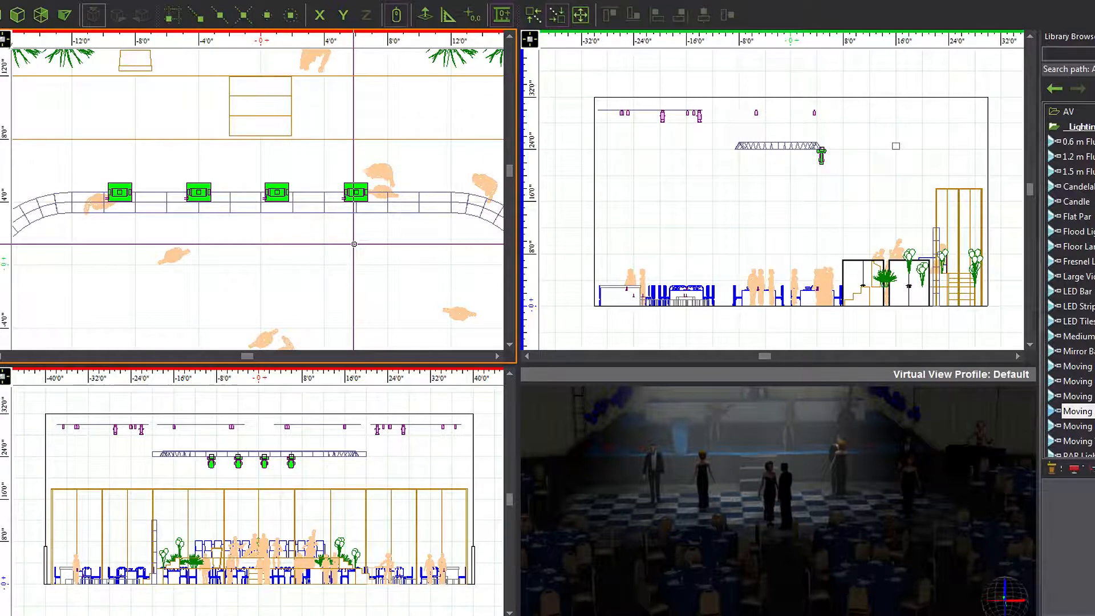
pyautogui.rightClick(137, 118)
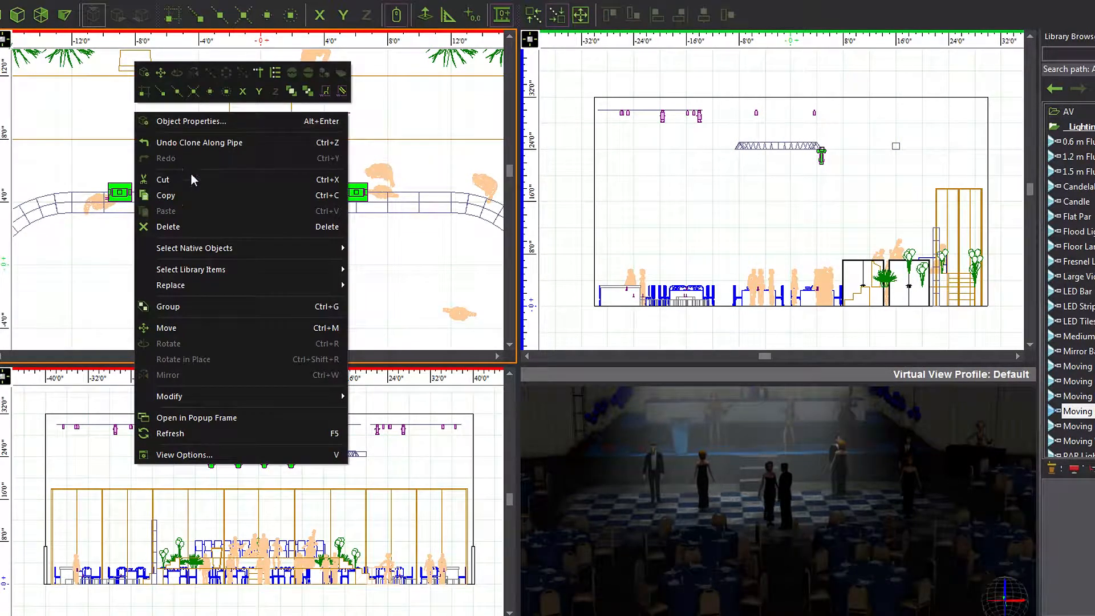
pyautogui.moveTo(211, 402)
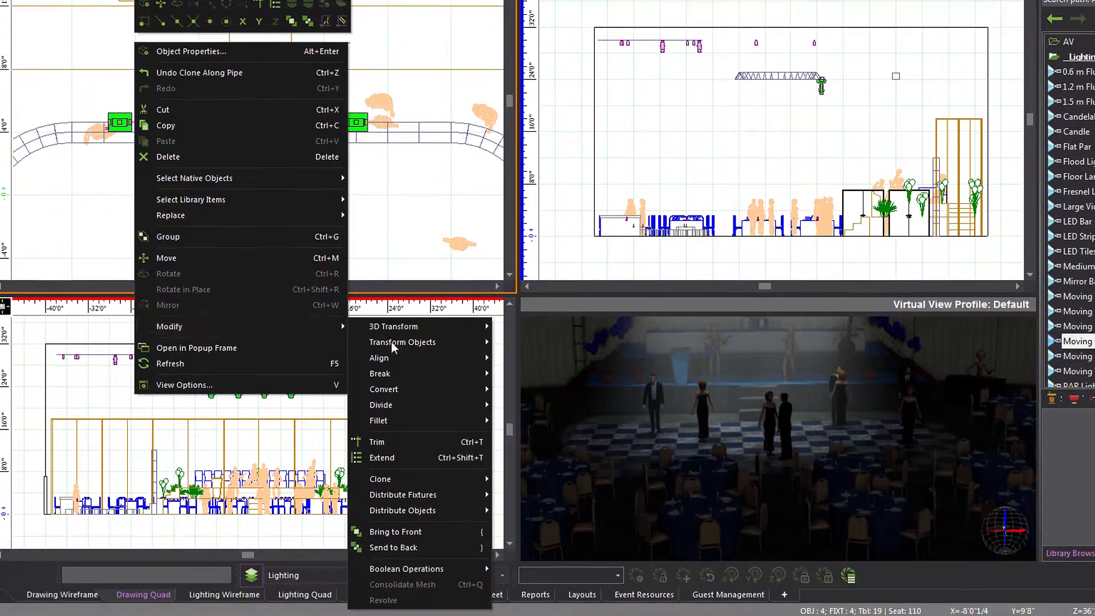
pyautogui.moveTo(426, 498)
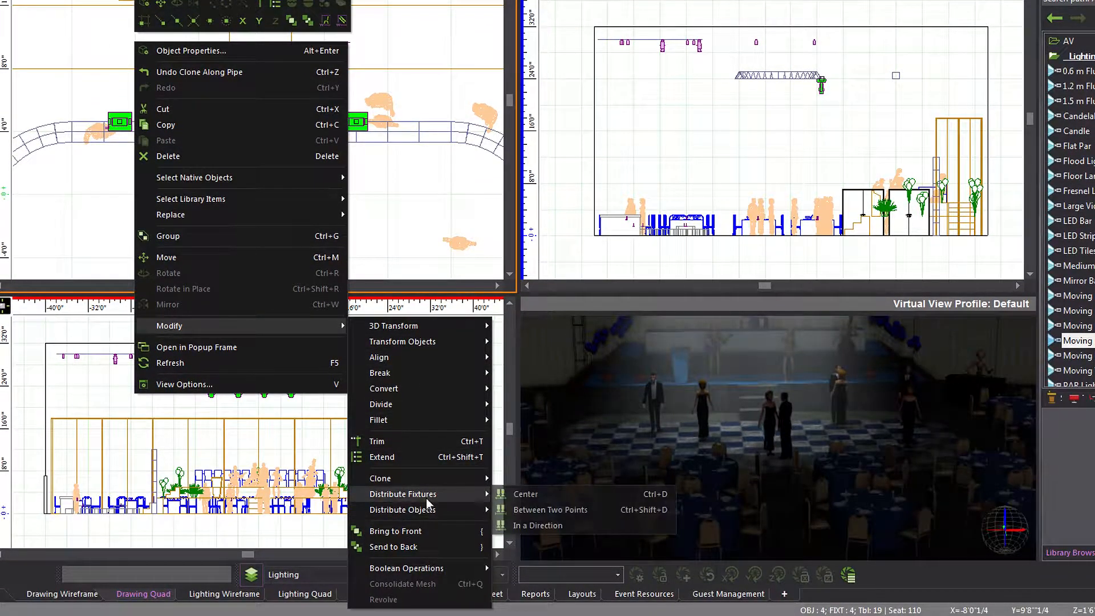
pyautogui.click(505, 494)
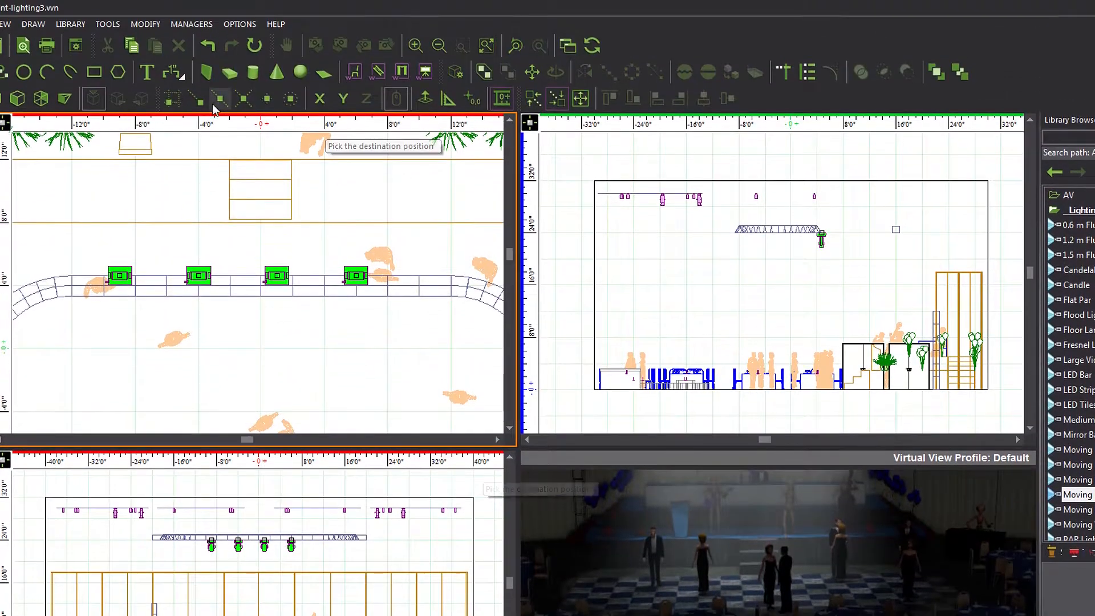
pyautogui.click(260, 275)
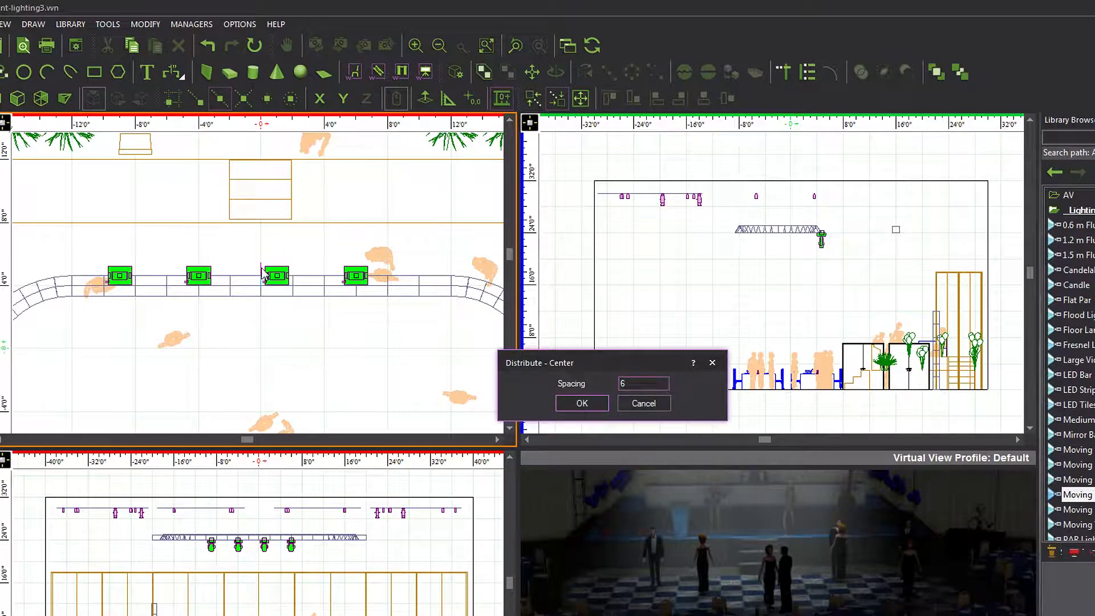
pyautogui.click(582, 403)
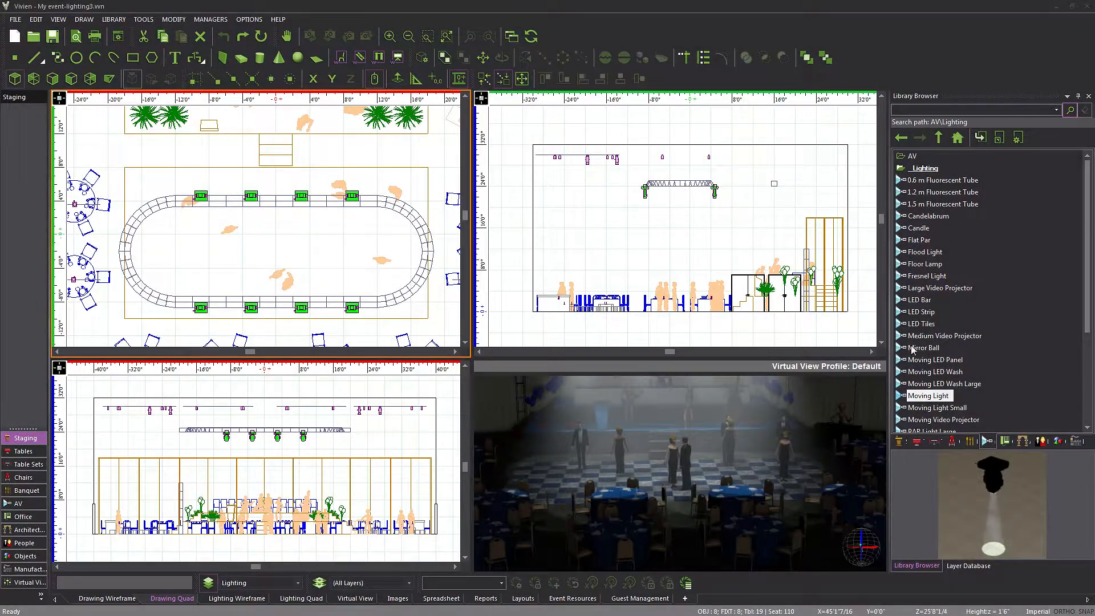
# Step: Hang four Moving Lights from the library around the right curved end of the oval truss
pyautogui.click(939, 397)
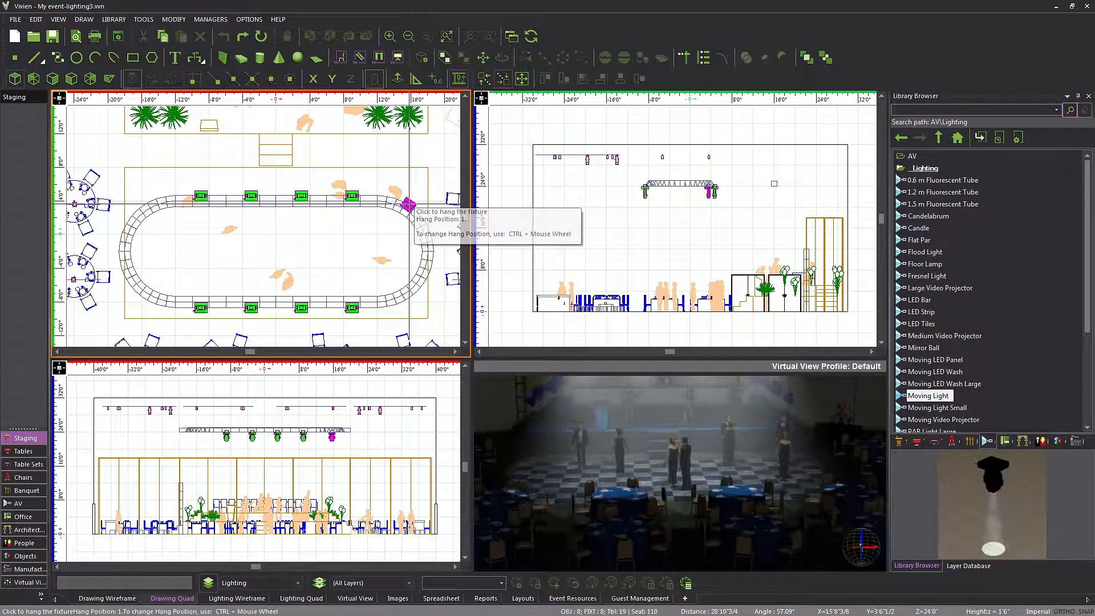
pyautogui.click(432, 227)
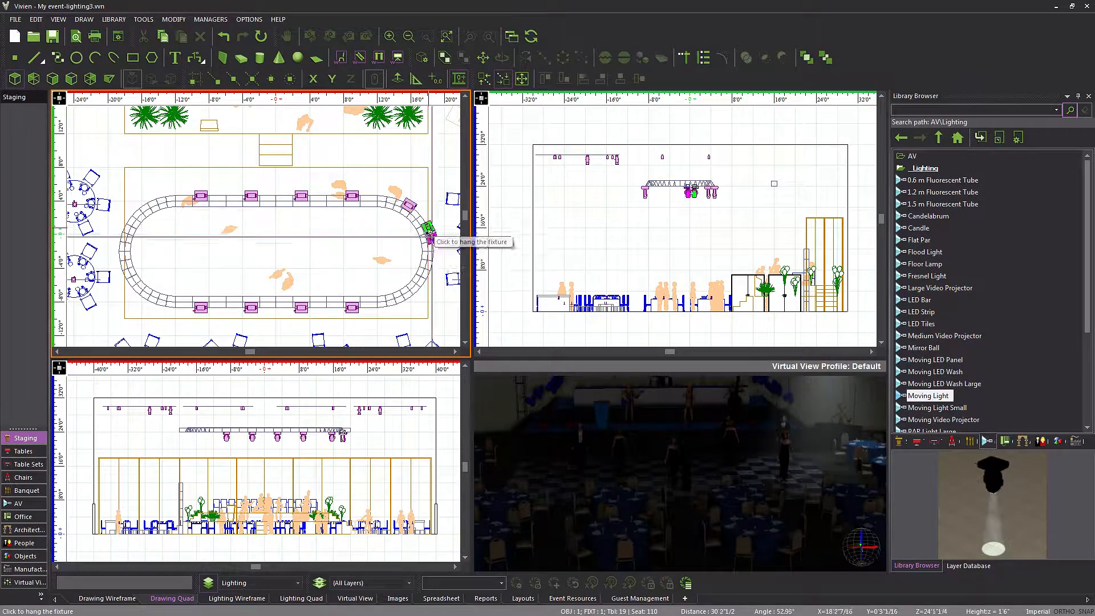
pyautogui.click(429, 268)
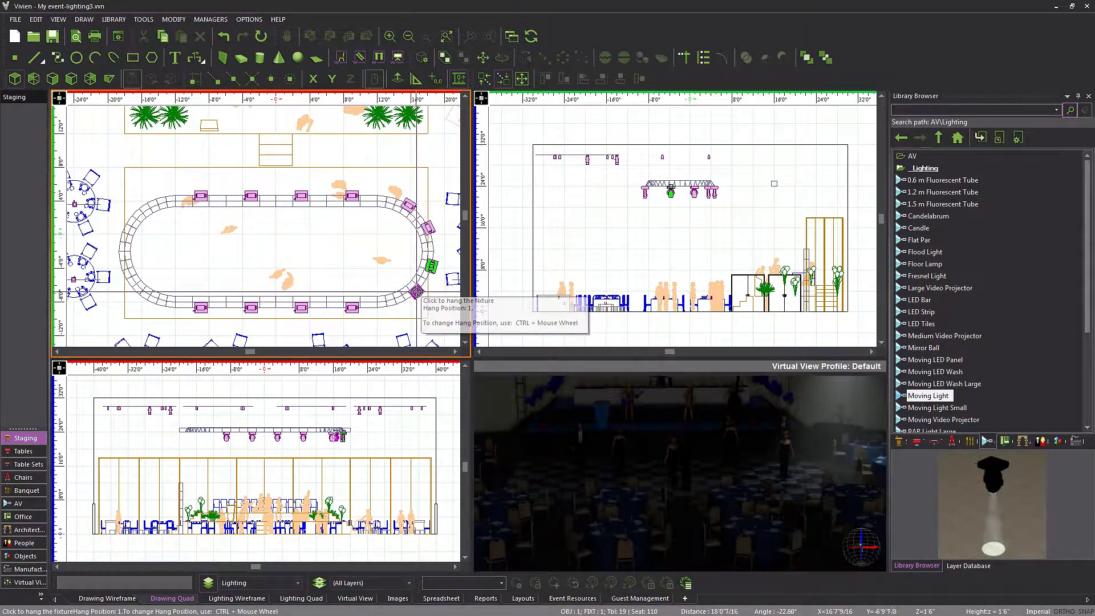
pyautogui.click(417, 292)
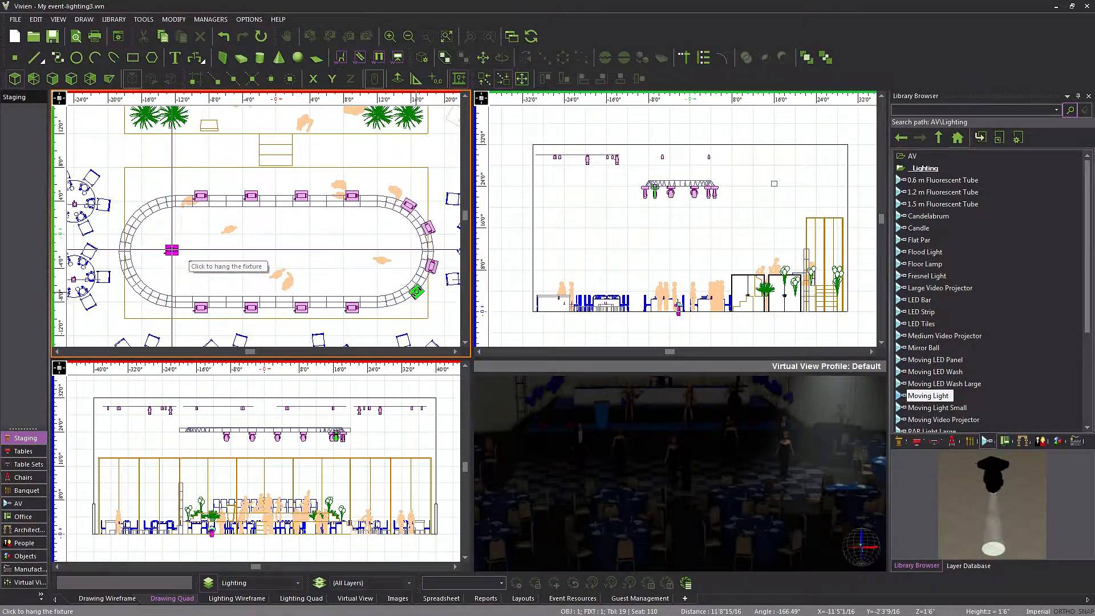
# Step: Hang four more moving lights around the left curved end of the oval truss and finish placing them
pyautogui.click(142, 206)
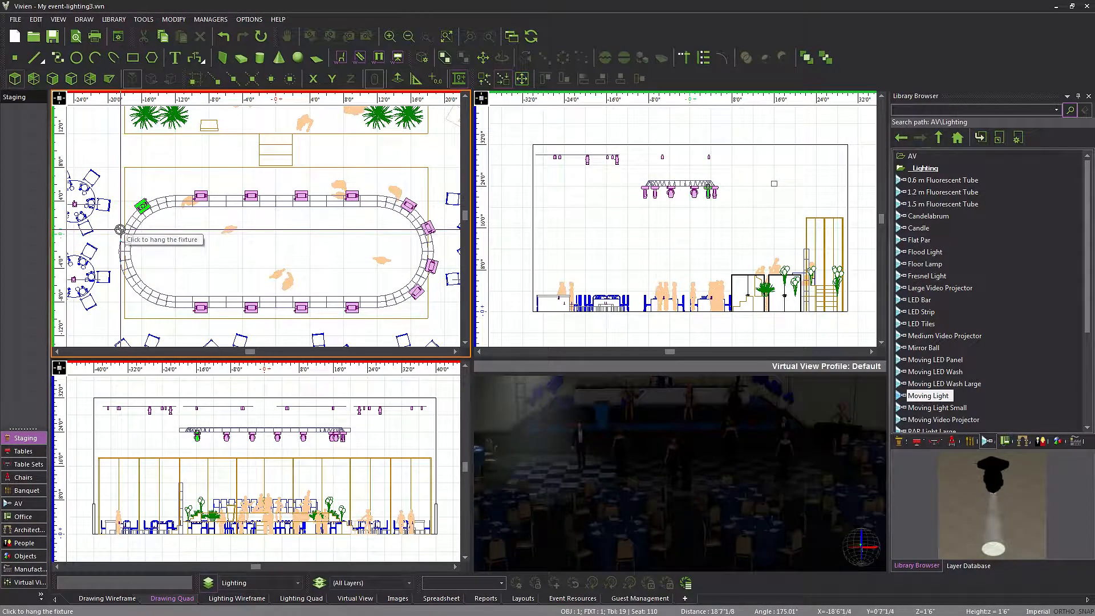
pyautogui.click(119, 235)
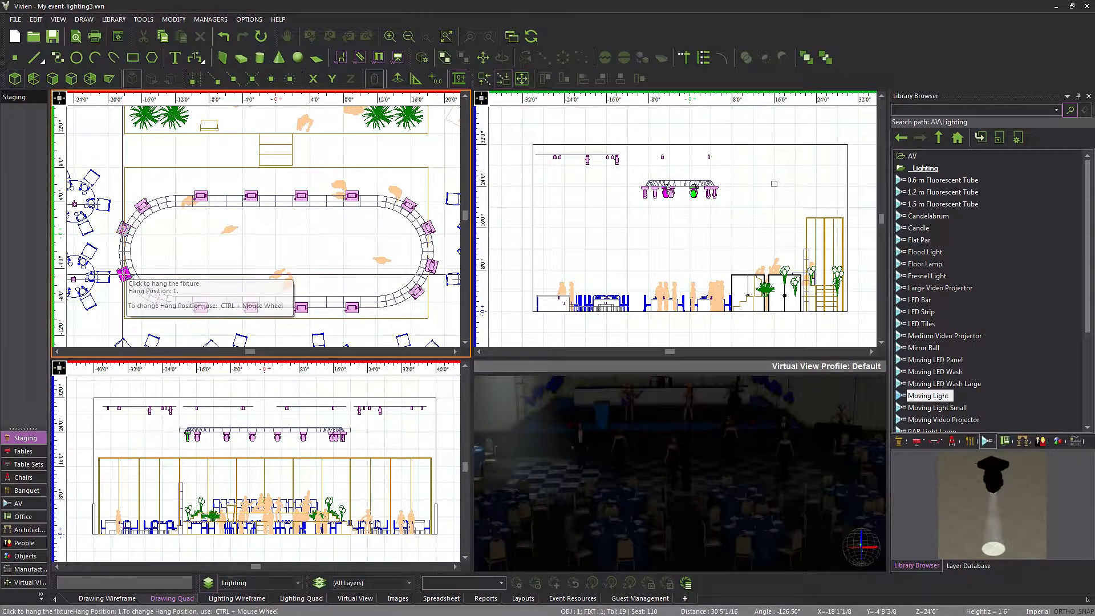
pyautogui.click(141, 301)
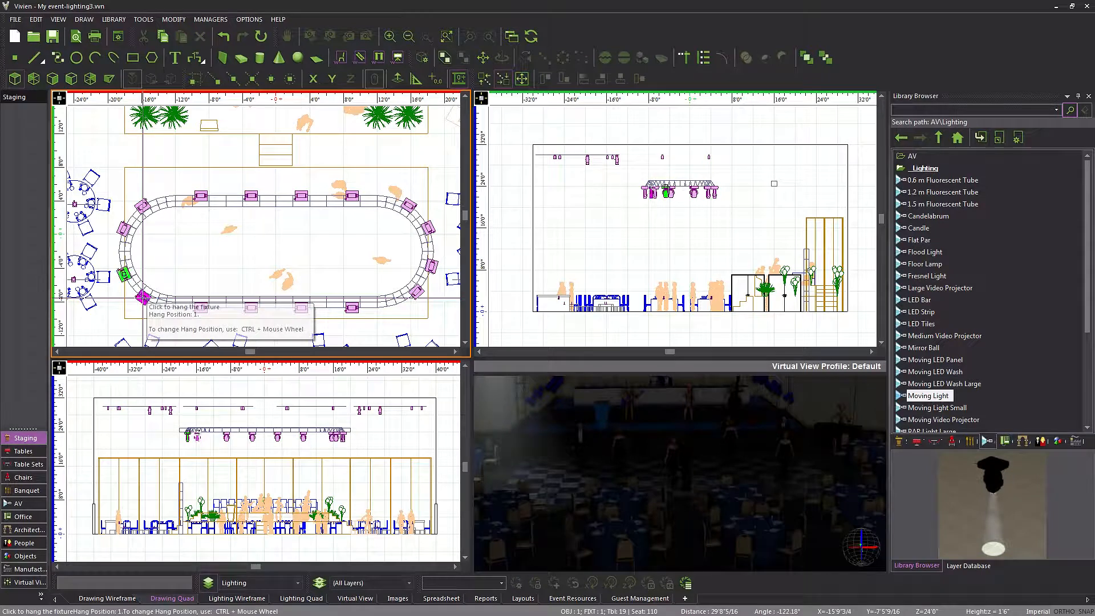
pyautogui.rightClick(251, 234)
pyautogui.click(272, 240)
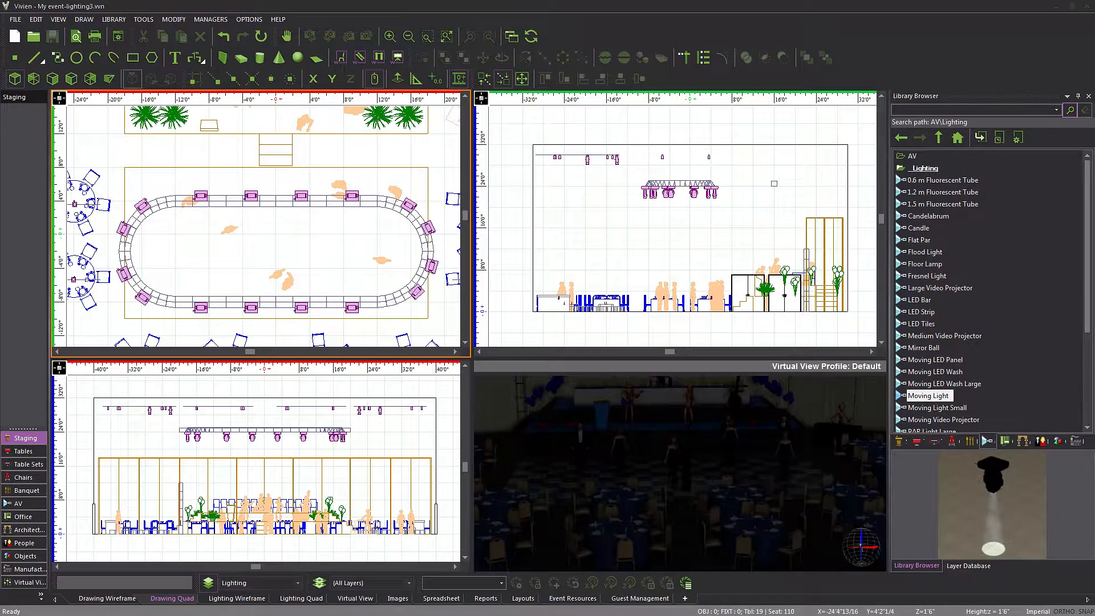
# Step: Hang Theatre Lights between the two right-hand tables, on the oval truss's upper right curve, and near the stage truss's right end
pyautogui.scroll(-4, 985, 374)
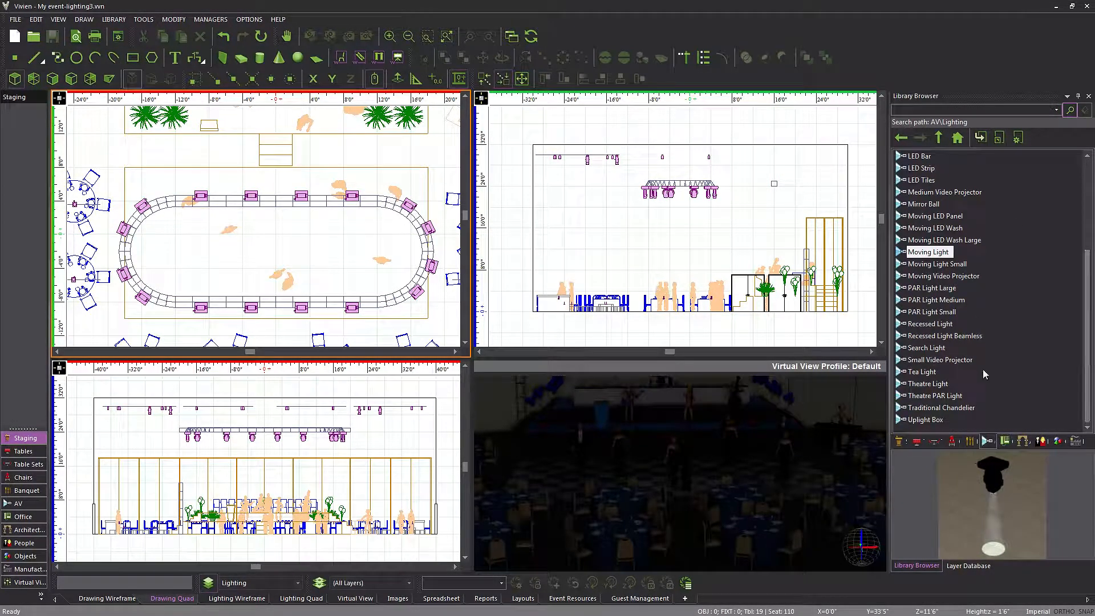
pyautogui.click(939, 387)
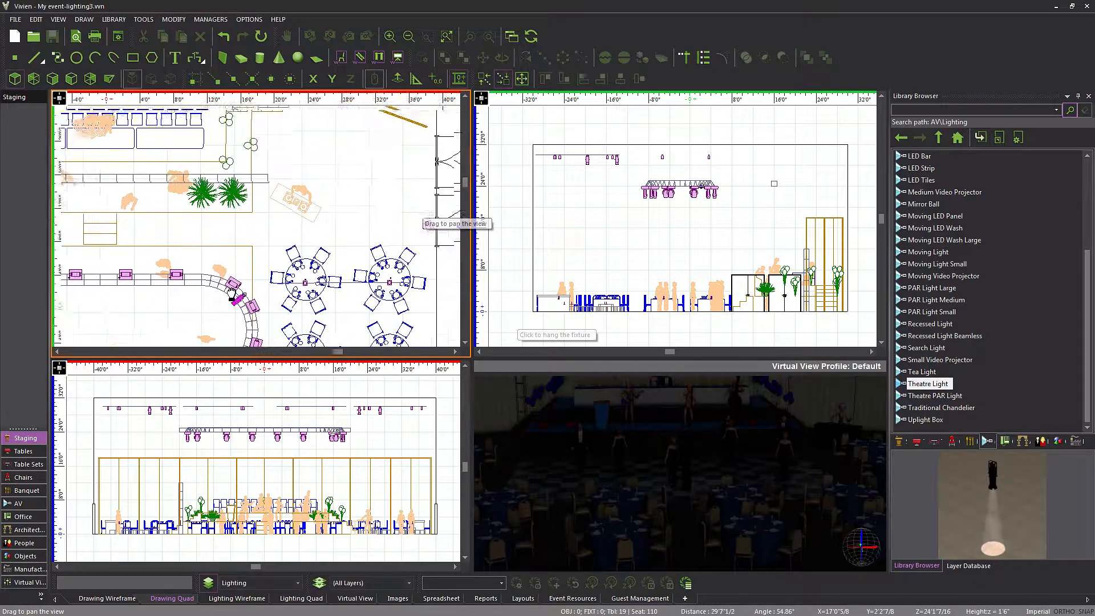
pyautogui.scroll(1, 245, 206)
pyautogui.moveTo(240, 211); pyautogui.dragTo(285, 223, button='middle')
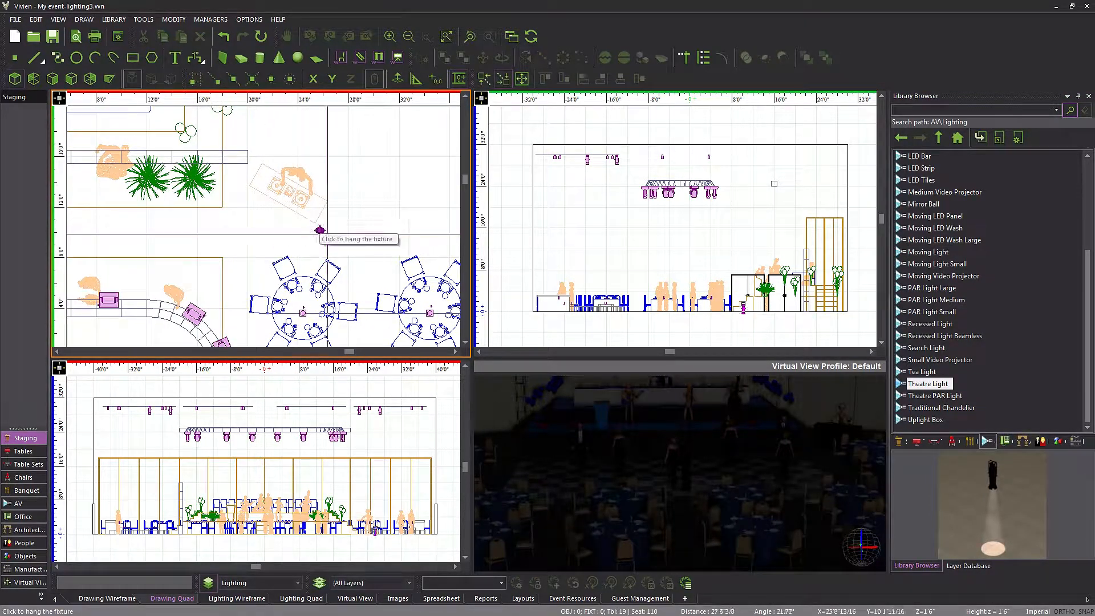
pyautogui.click(370, 312)
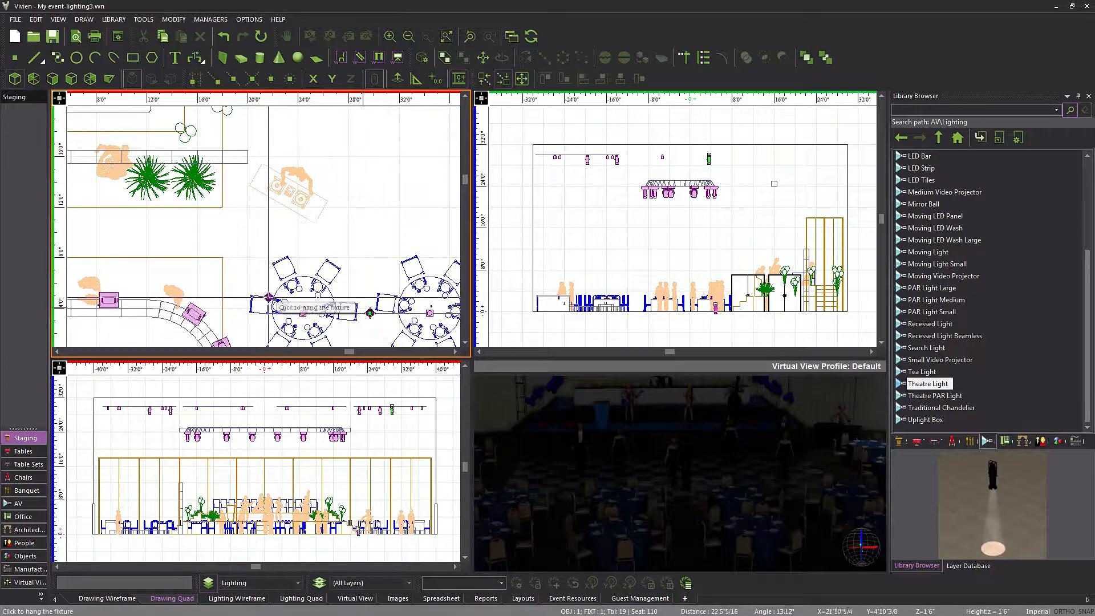
pyautogui.click(167, 301)
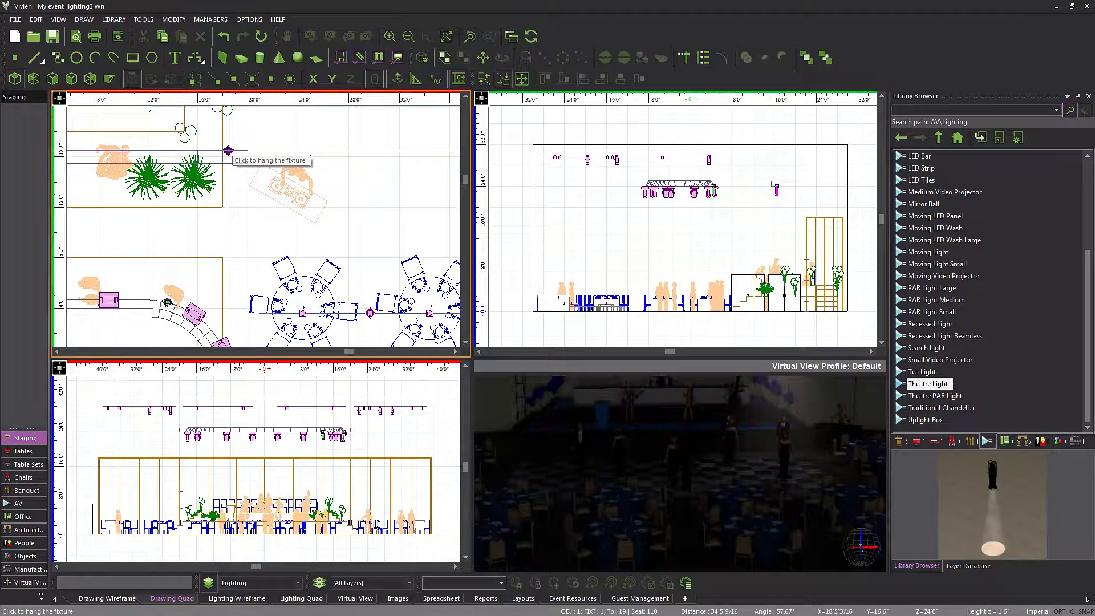
pyautogui.click(207, 150)
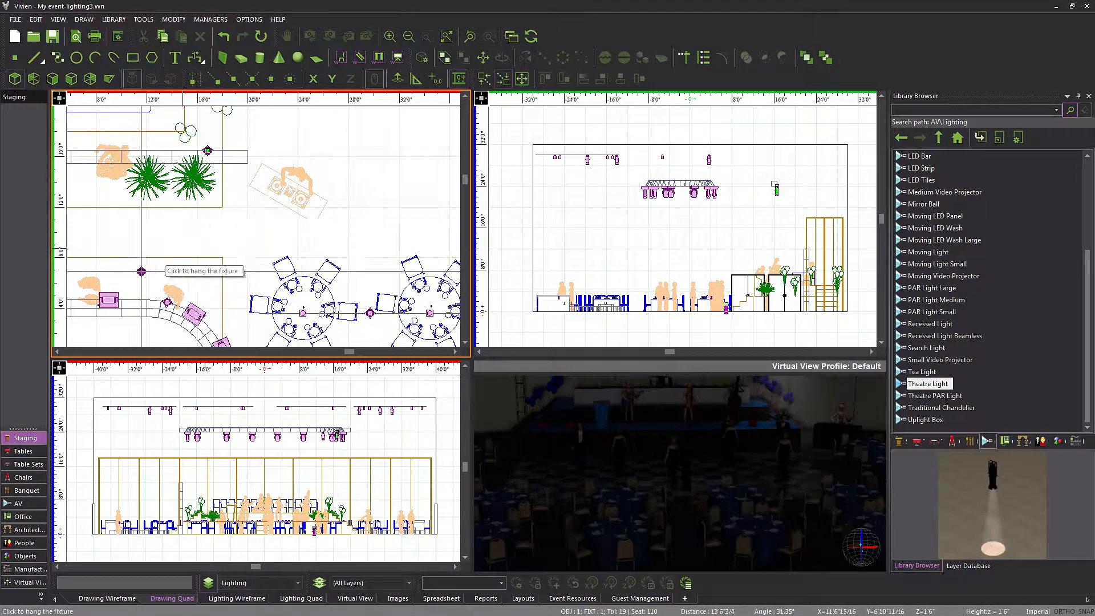
# Step: Hang eight theatre lights from right to left along the inner edge of the oval truss's straight stage-side section
pyautogui.moveTo(221, 245); pyautogui.dragTo(367, 189, button='middle')
pyautogui.scroll(-1, 381, 172)
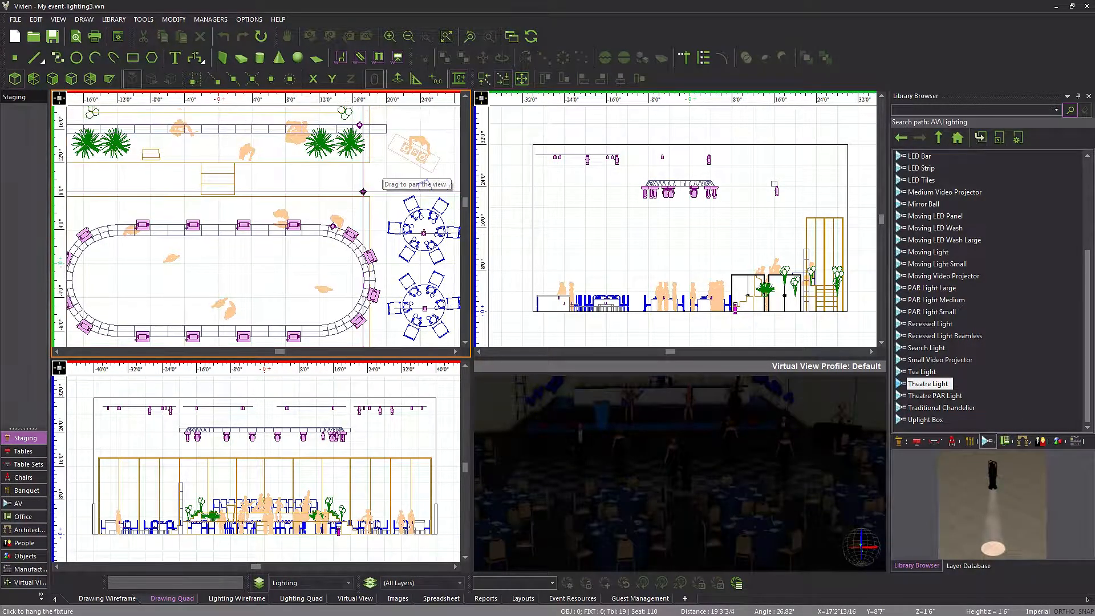
pyautogui.click(255, 234)
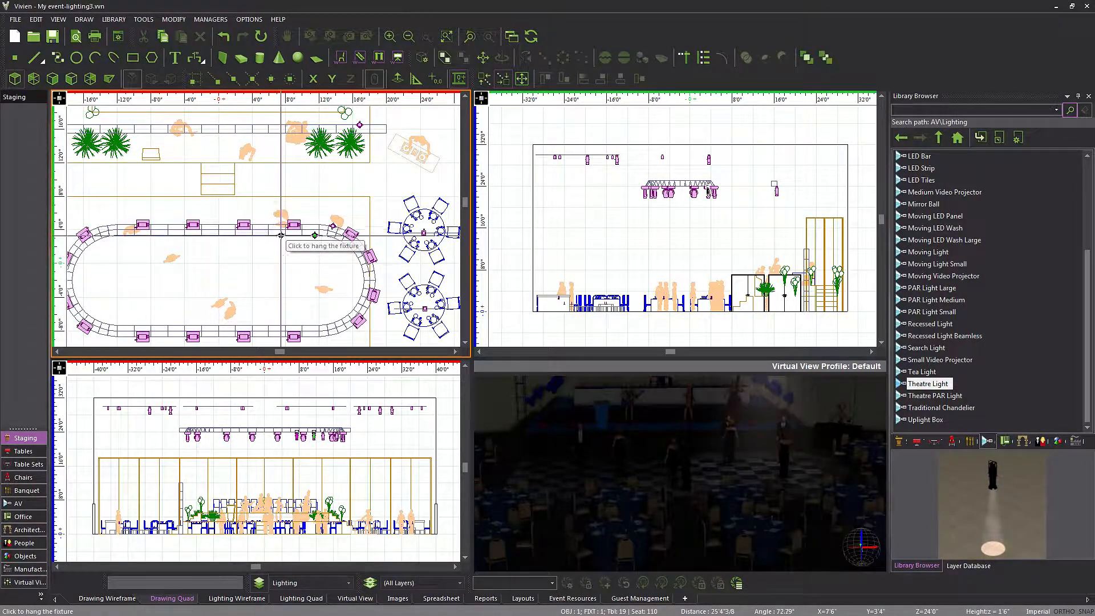
pyautogui.click(226, 235)
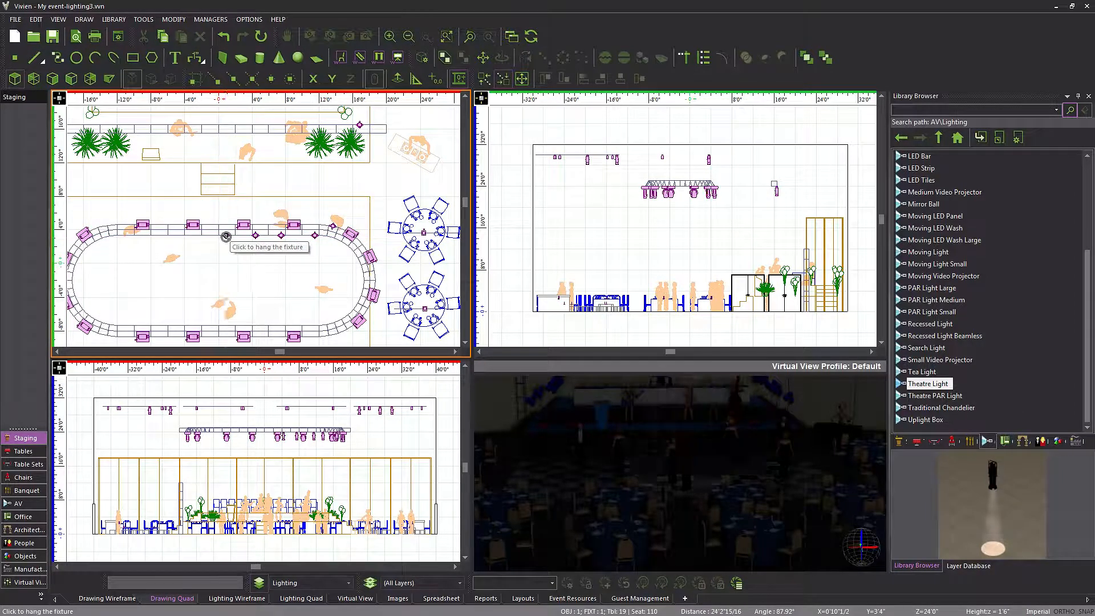
pyautogui.click(206, 235)
pyautogui.click(179, 235)
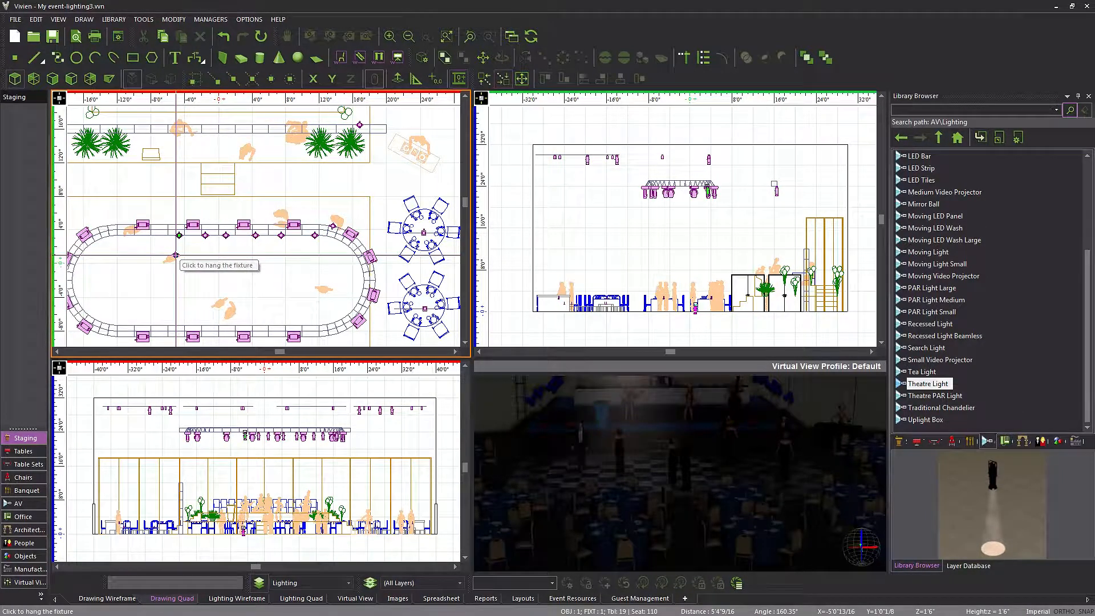
pyautogui.click(155, 235)
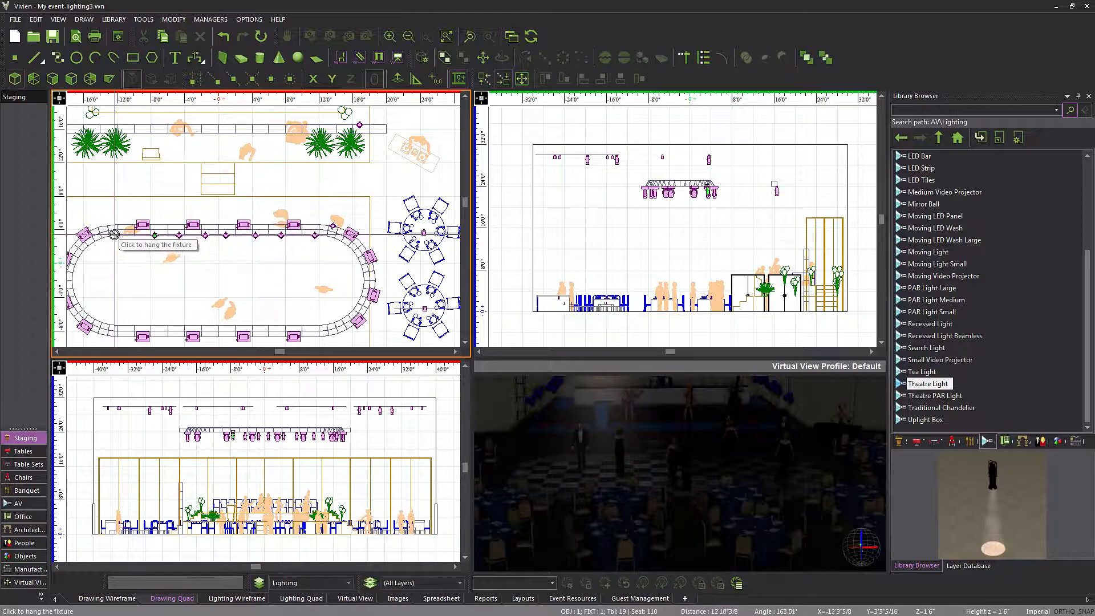
pyautogui.click(113, 234)
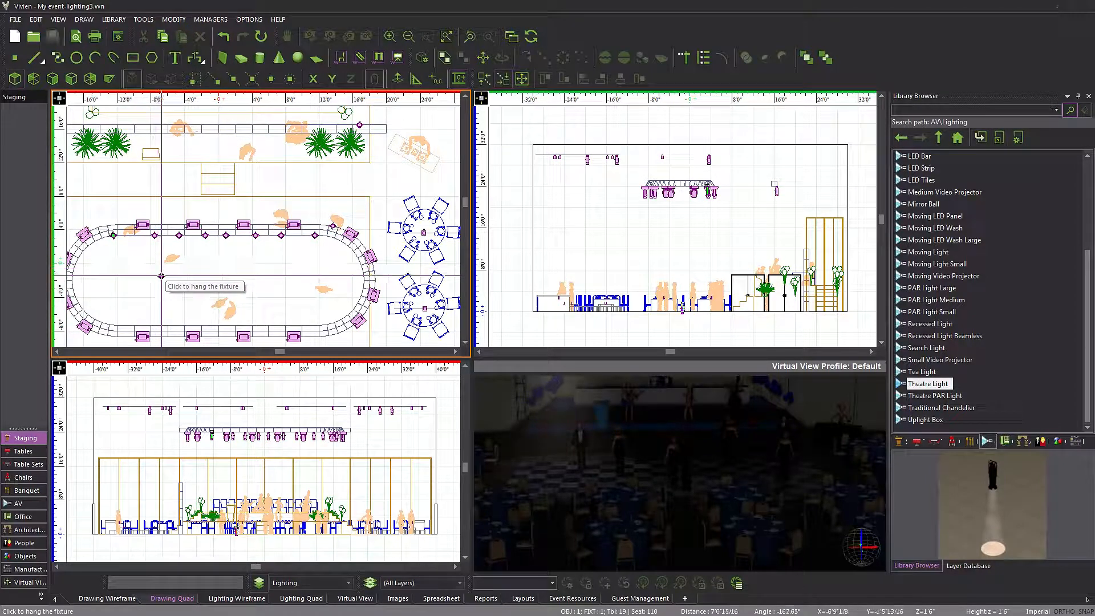
# Step: Hang a Fresnel Light from the library on the upstage edge of the stage truss near its left end
pyautogui.scroll(4, 1014, 233)
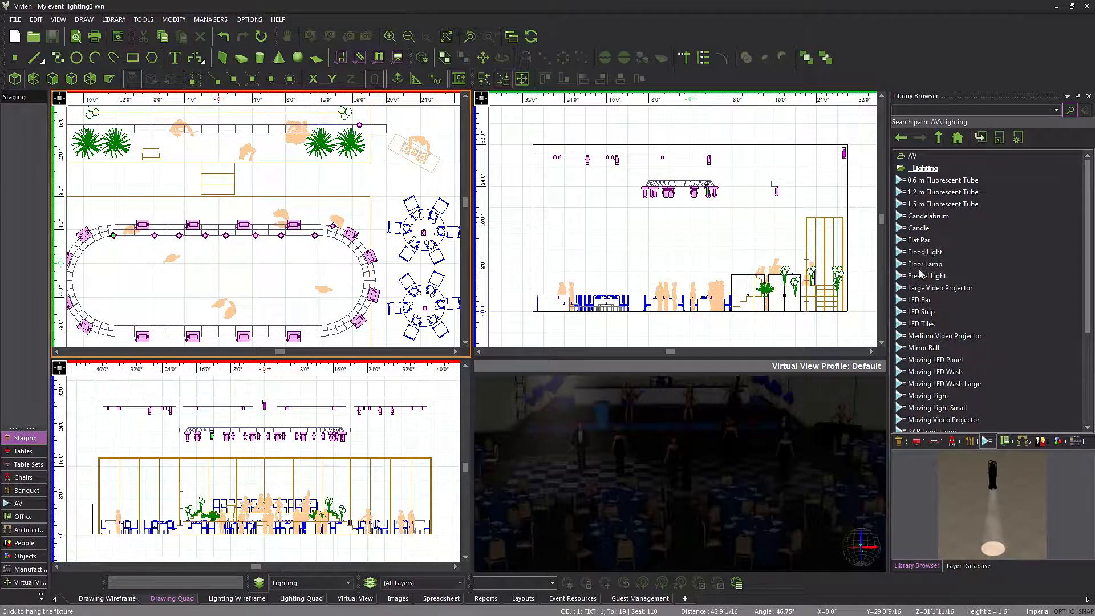
pyautogui.click(919, 277)
pyautogui.moveTo(159, 189); pyautogui.dragTo(271, 268, button='middle')
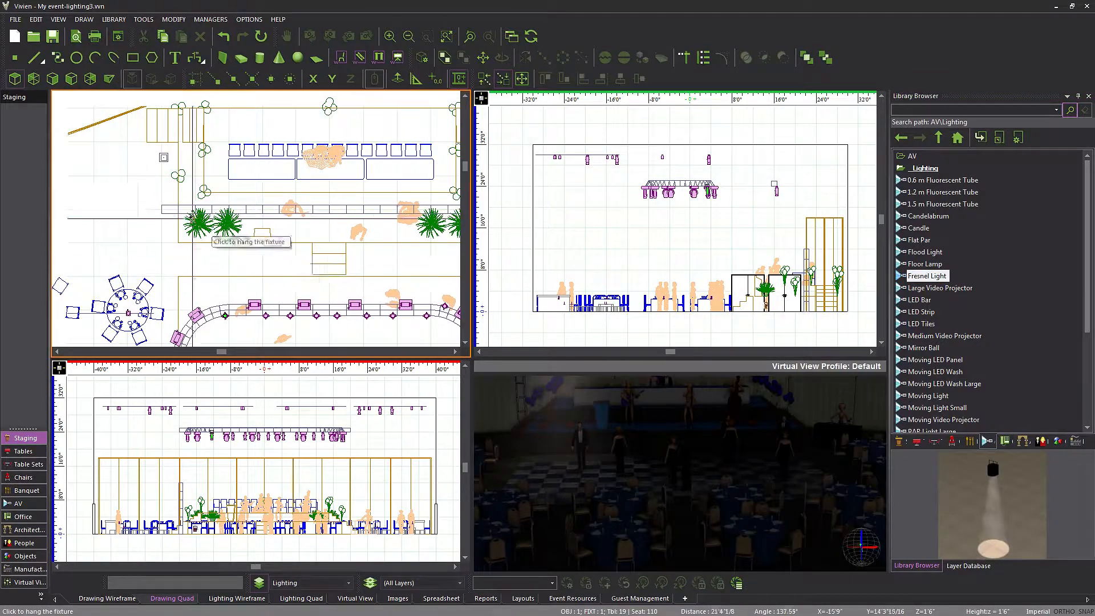
pyautogui.scroll(5, 206, 233)
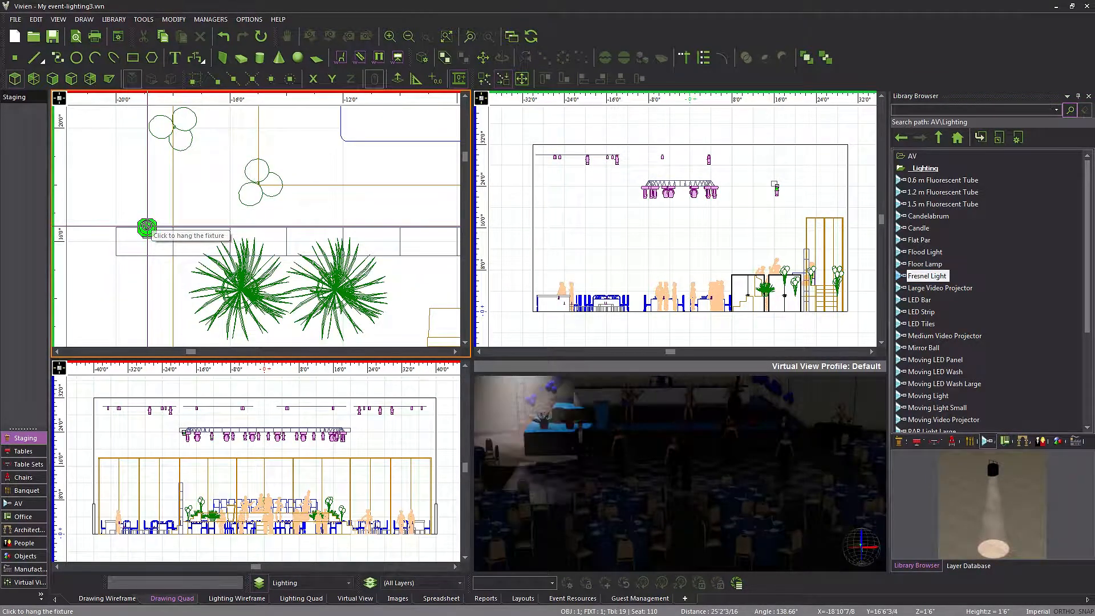
pyautogui.click(147, 227)
# Step: Clone the Fresnel light along the stage truss towards the right, with 10 in the row at an interval of 2
pyautogui.rightClick(152, 201)
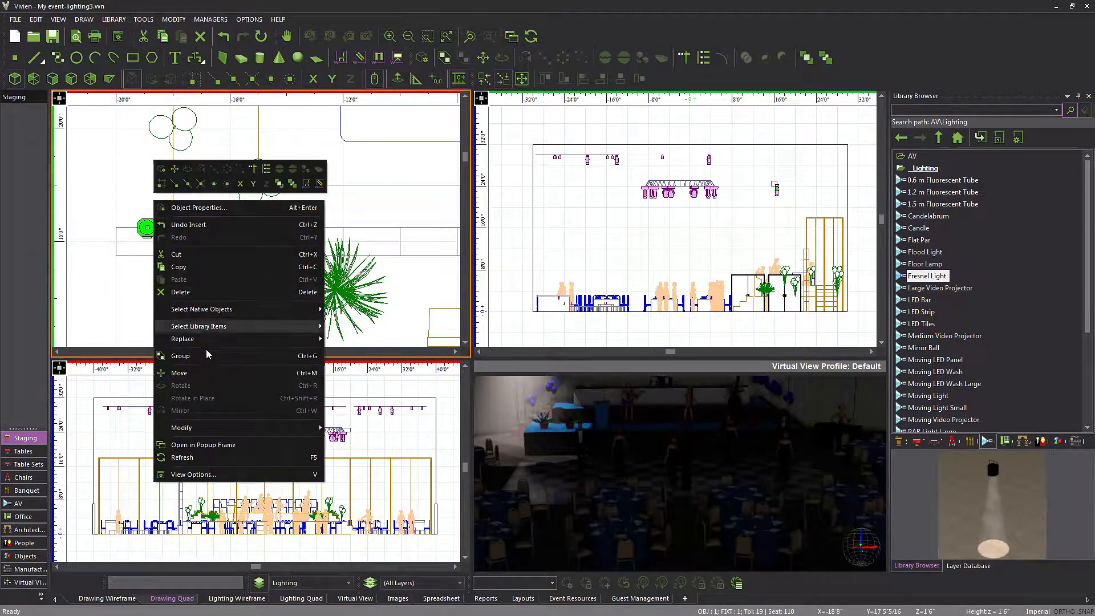
pyautogui.moveTo(188, 427)
pyautogui.moveTo(405, 331)
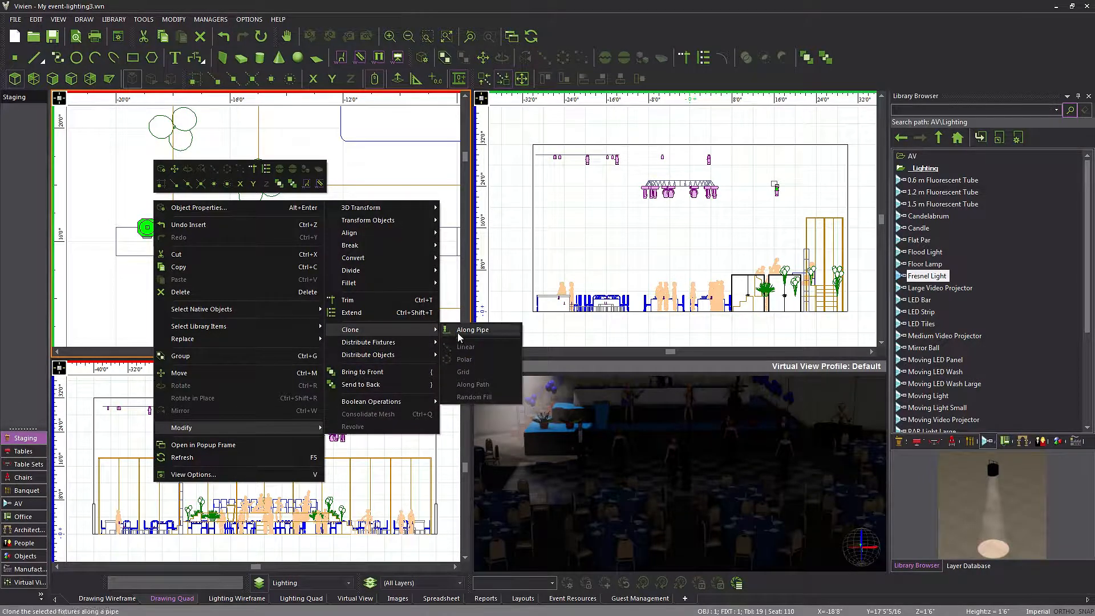
pyautogui.click(472, 329)
pyautogui.click(302, 233)
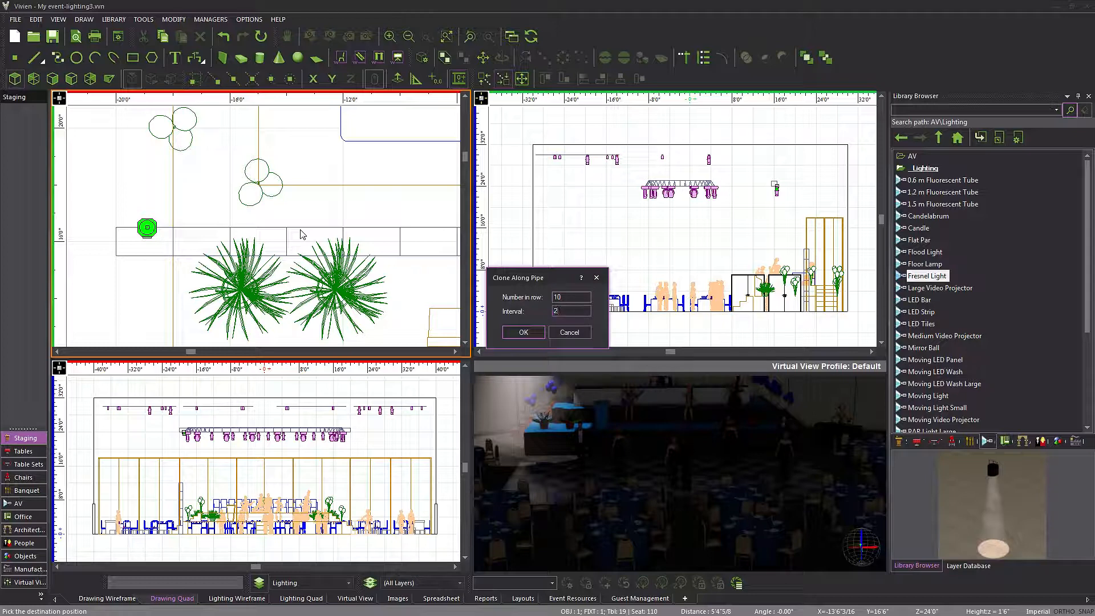
pyautogui.press('Return')
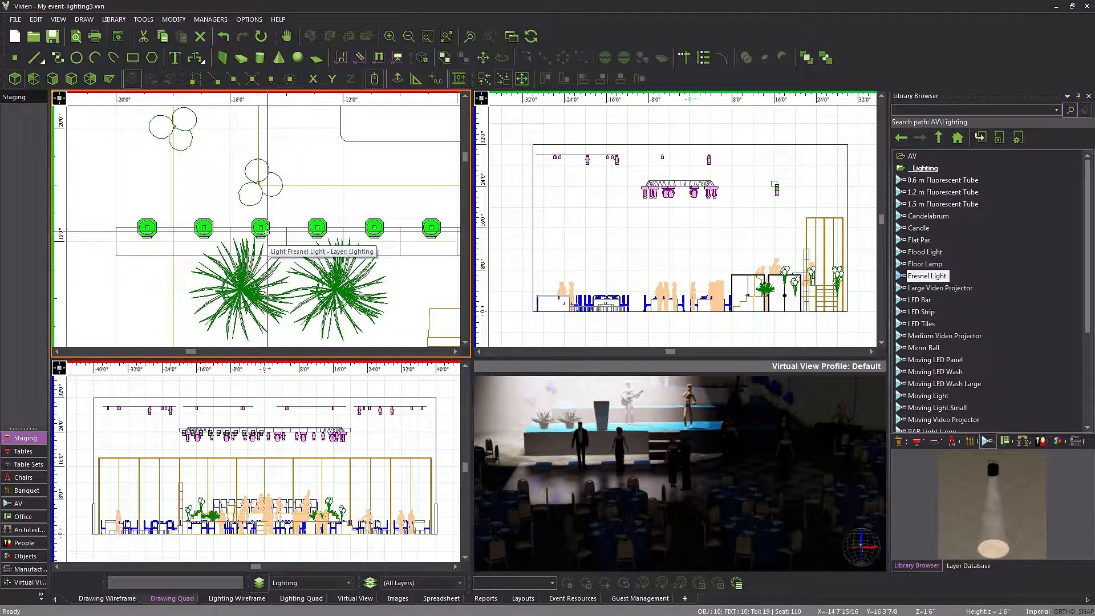
# Step: Distribute the Fresnel lights about the centre of the stage truss with a spacing of 3'6
pyautogui.scroll(-3, 268, 237)
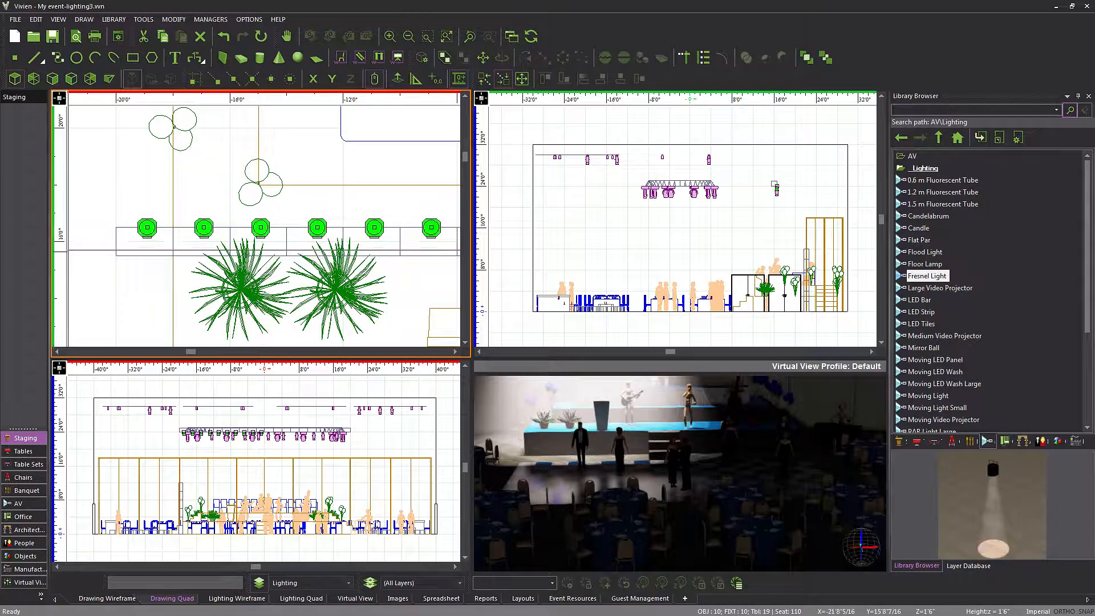
pyautogui.scroll(-5, 314, 208)
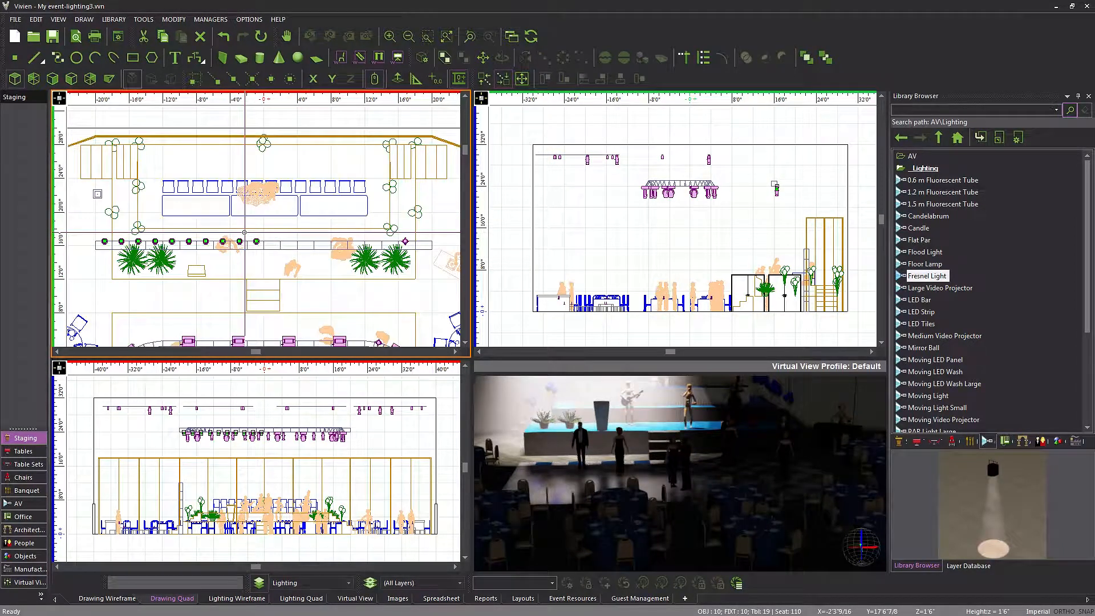
pyautogui.rightClick(244, 233)
pyautogui.moveTo(296, 462)
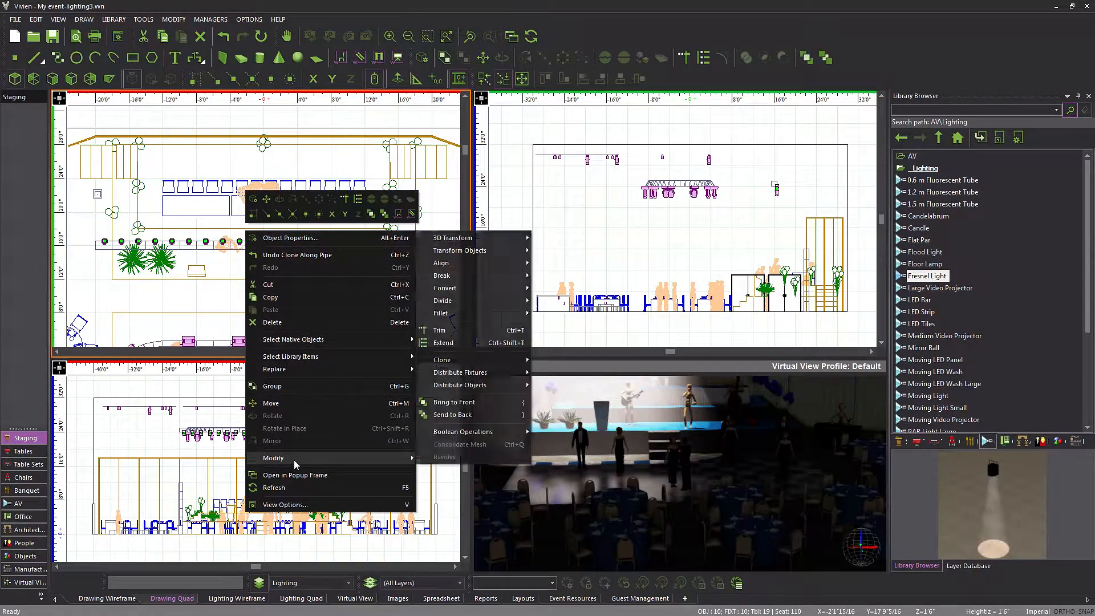
pyautogui.moveTo(477, 372)
pyautogui.click(551, 381)
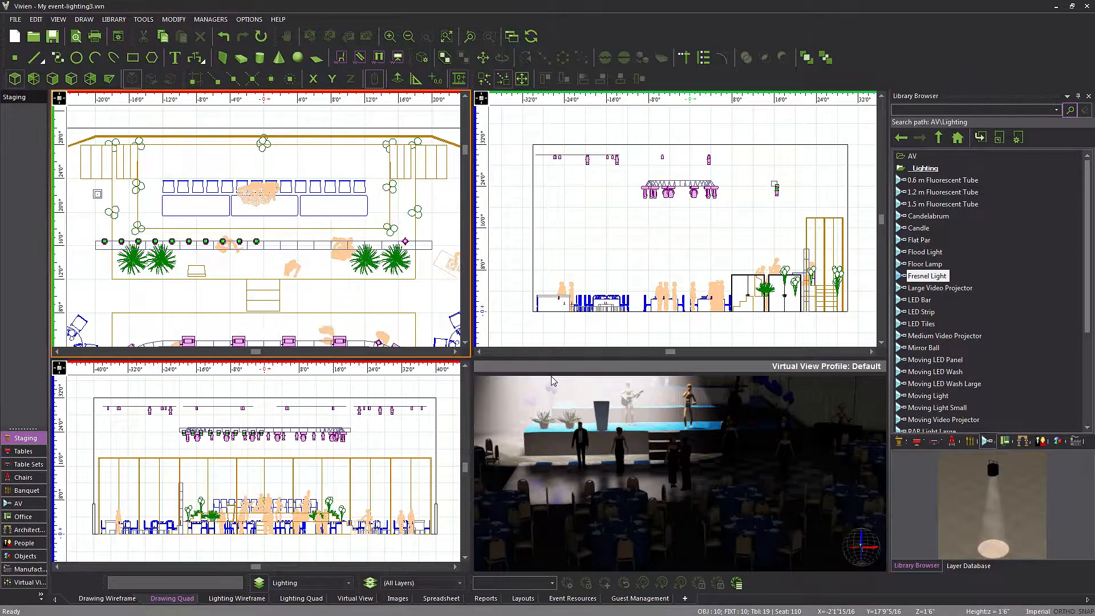
pyautogui.click(265, 248)
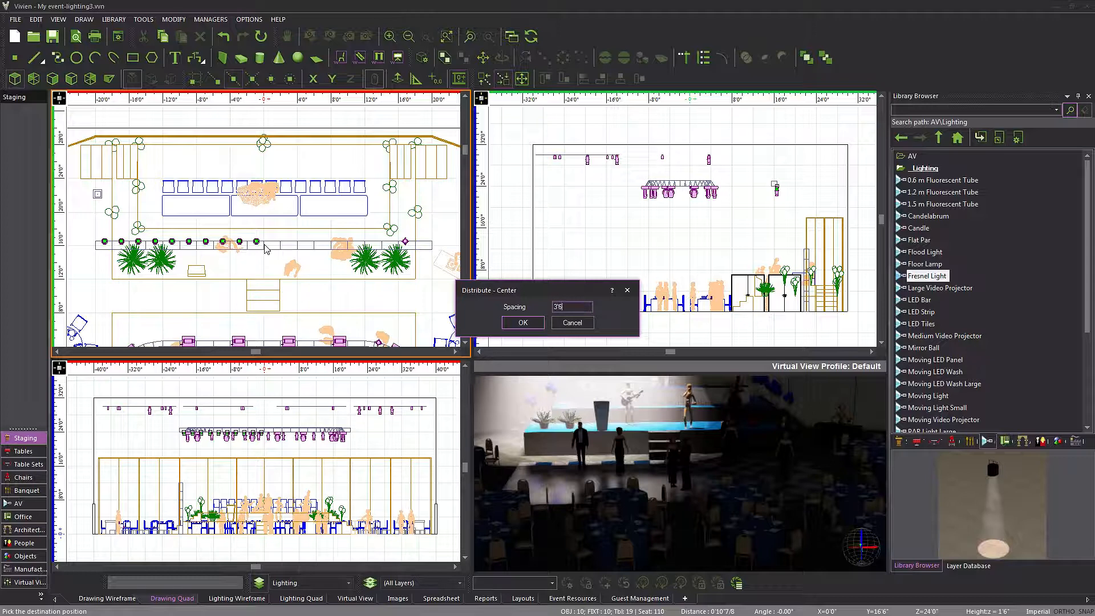
pyautogui.press('Return')
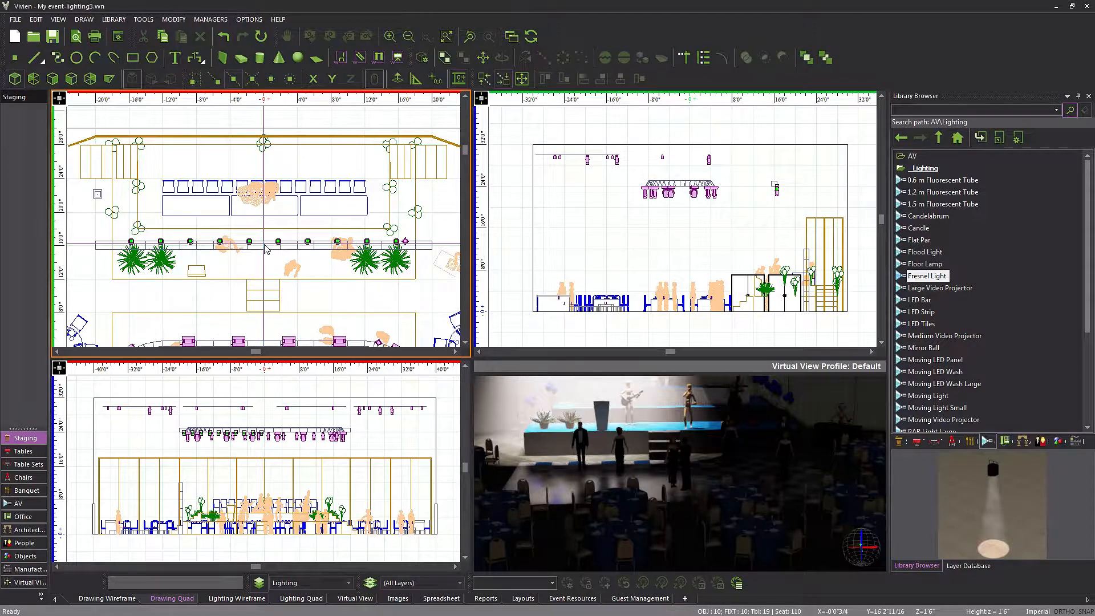
# Step: Hang a Moving Light Small on the stage truss's downstage edge, between the first two Fresnels at the left end
pyautogui.click(707, 467)
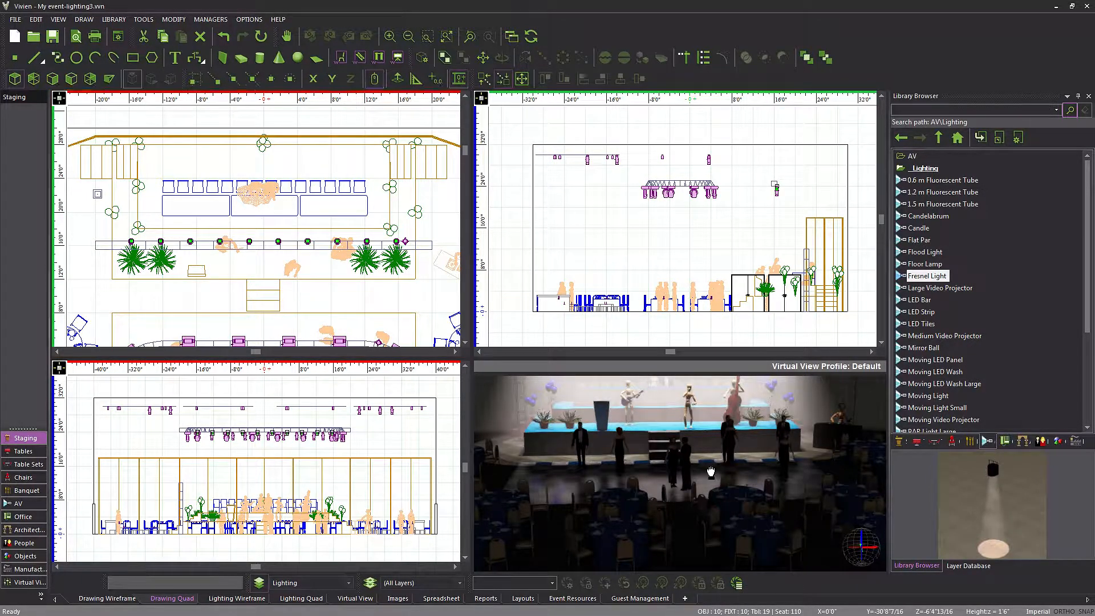
pyautogui.scroll(-4, 708, 469)
pyautogui.moveTo(701, 468); pyautogui.dragTo(531, 528, button='middle')
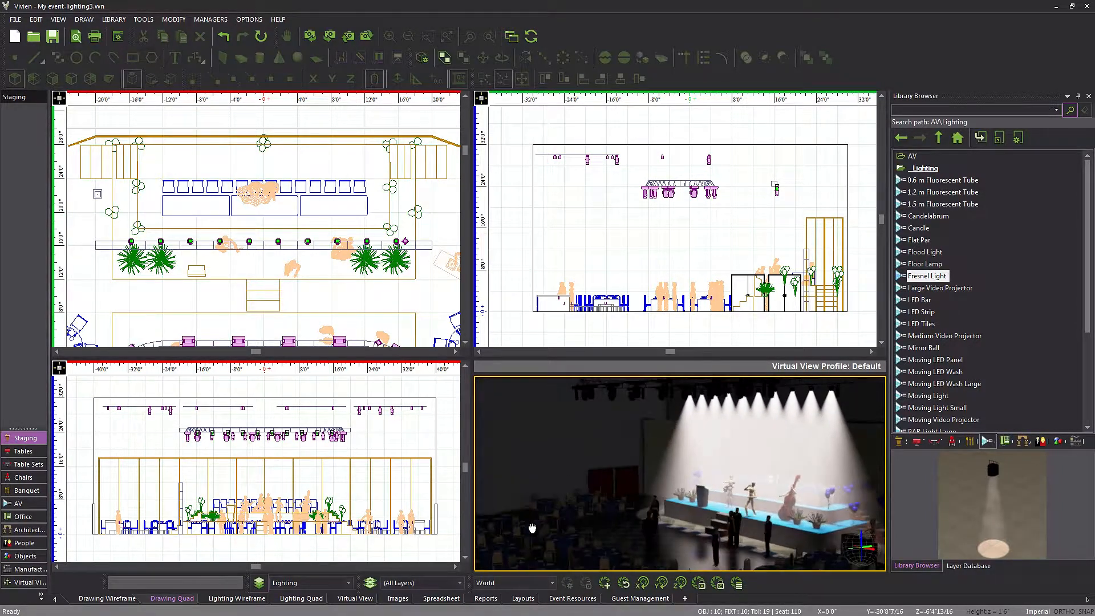
pyautogui.click(956, 412)
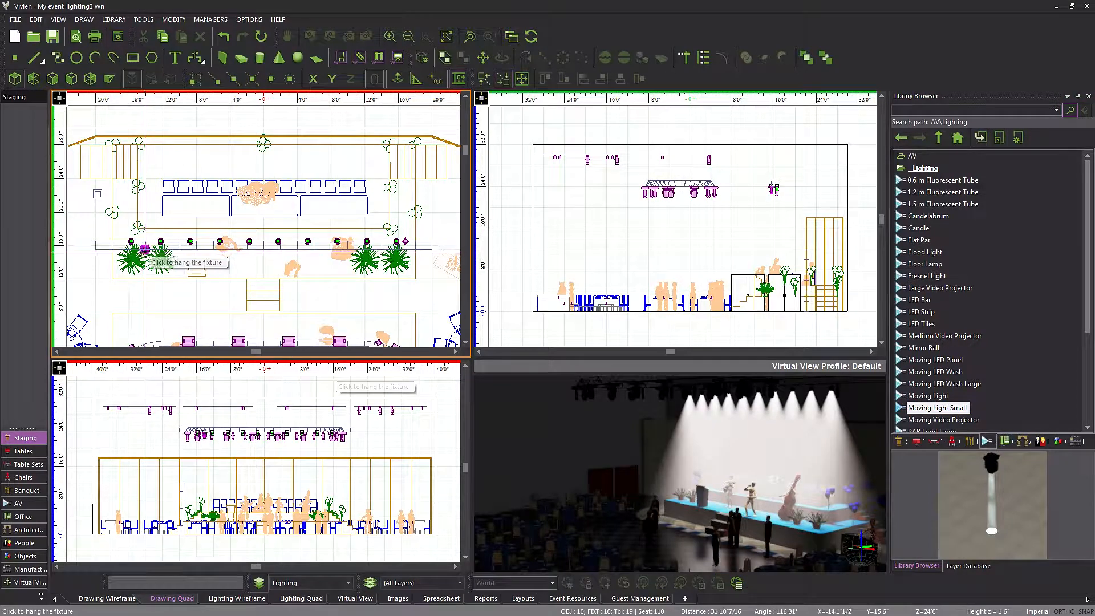
pyautogui.scroll(3, 146, 252)
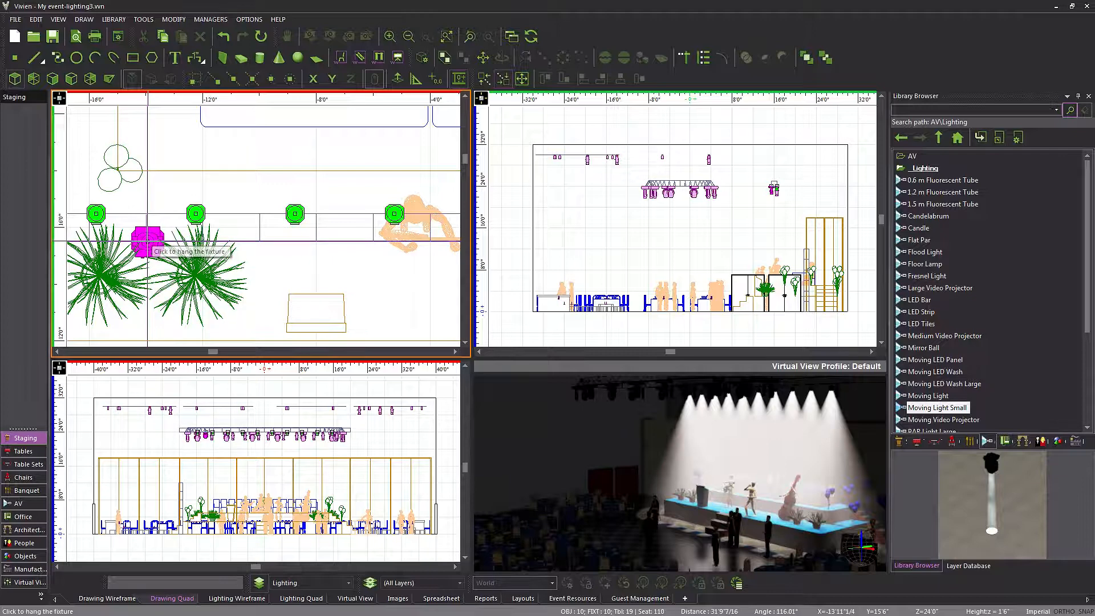
pyautogui.click(140, 253)
pyautogui.scroll(-3, 145, 258)
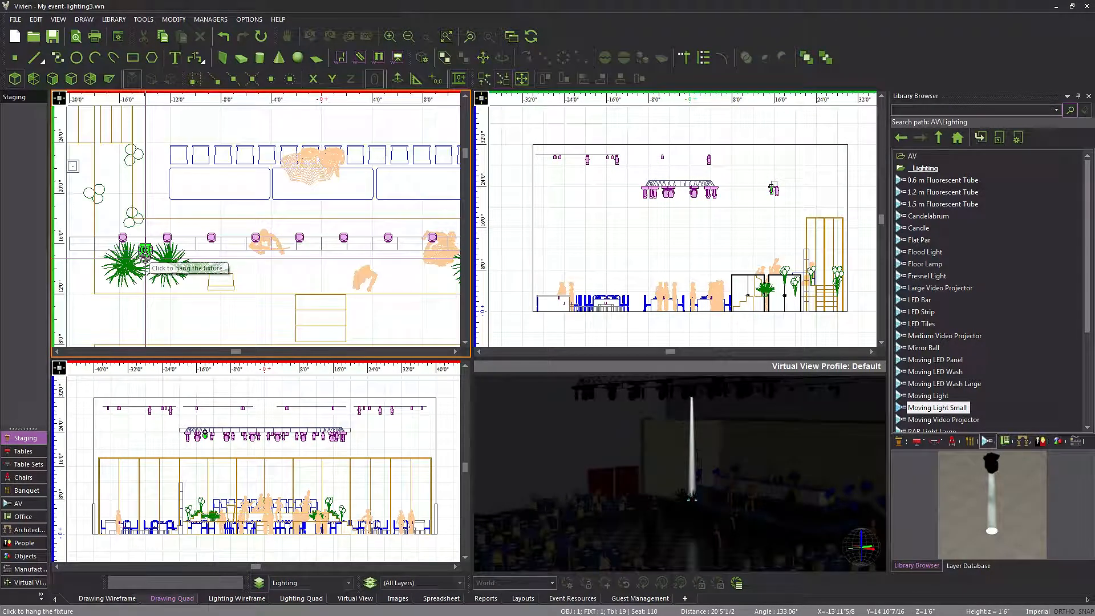
# Step: Clone the small moving light along the stage truss towards the right, with 9 in the row
pyautogui.rightClick(197, 286)
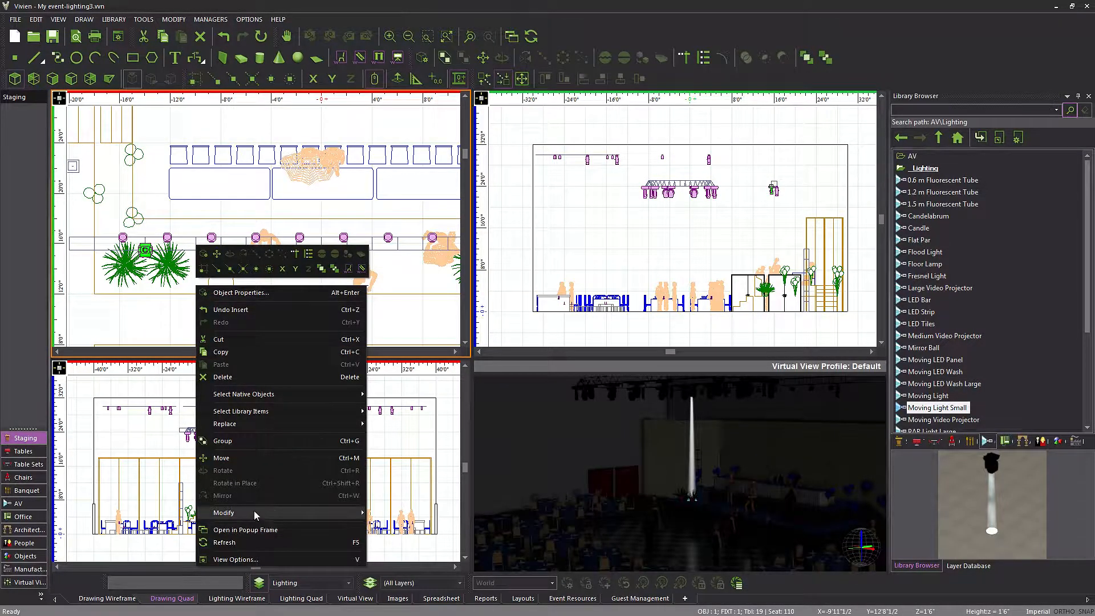
pyautogui.moveTo(254, 511)
pyautogui.moveTo(430, 426)
pyautogui.click(518, 414)
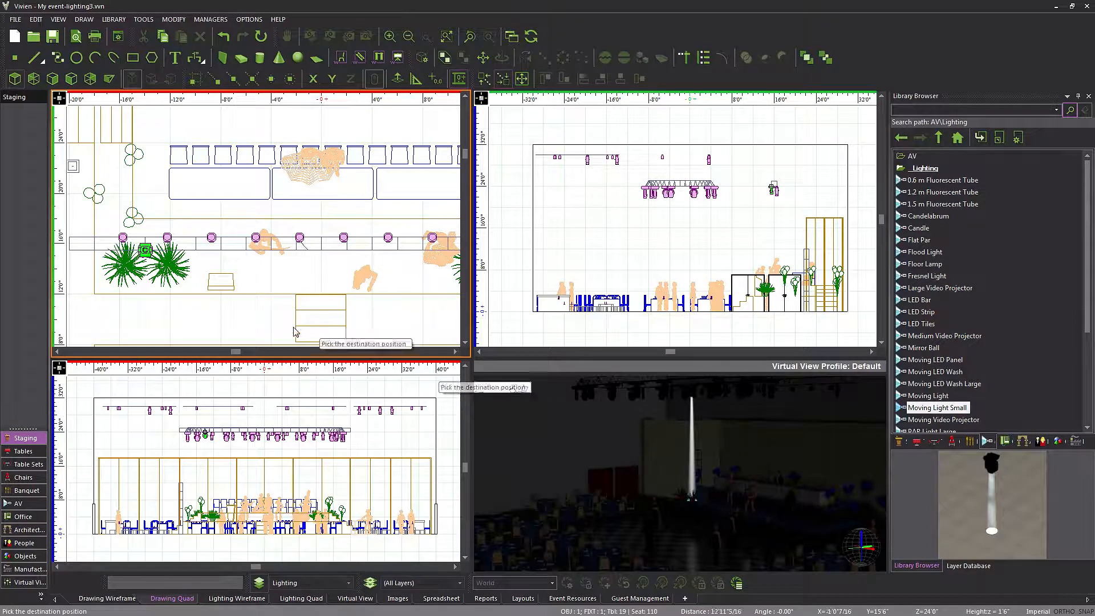
pyautogui.click(211, 301)
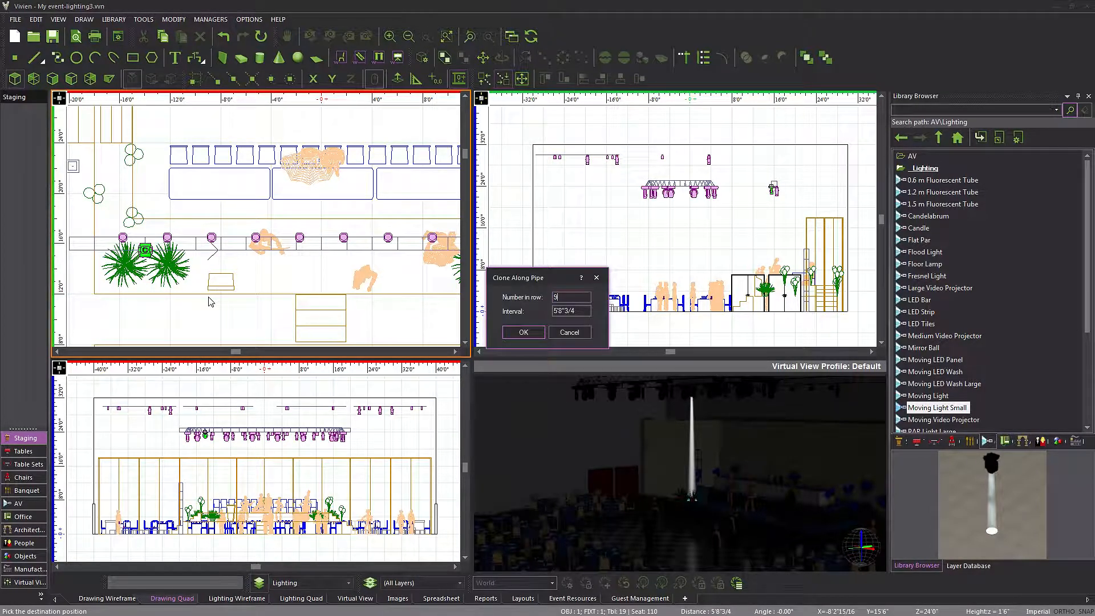
pyautogui.press('Return')
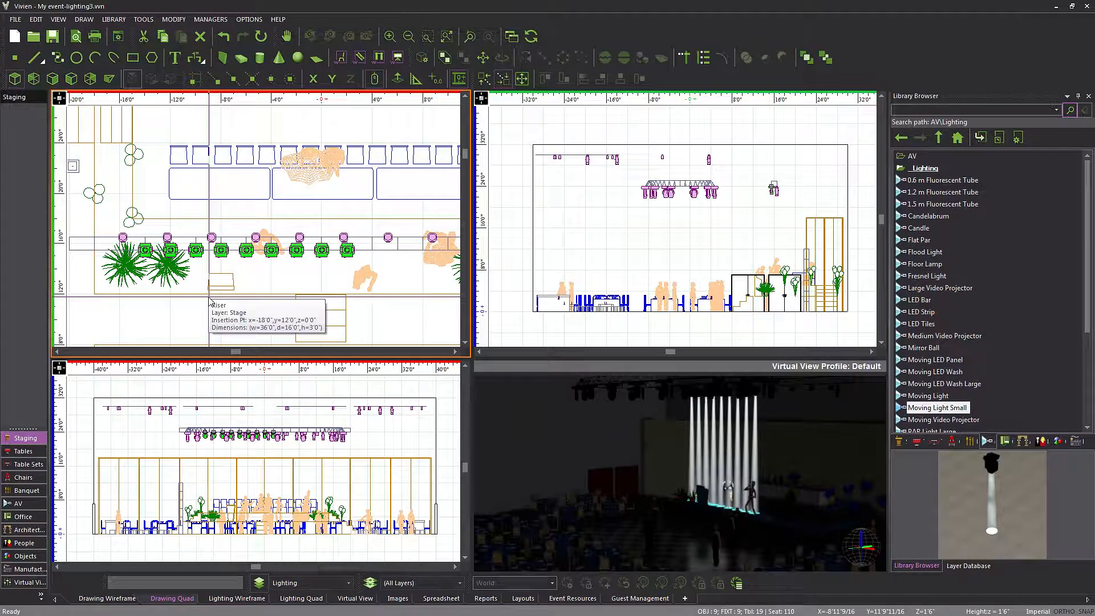
# Step: Distribute the nine small moving lights about the stage truss's centre, using the same spacing as the Fresnels
pyautogui.rightClick(254, 275)
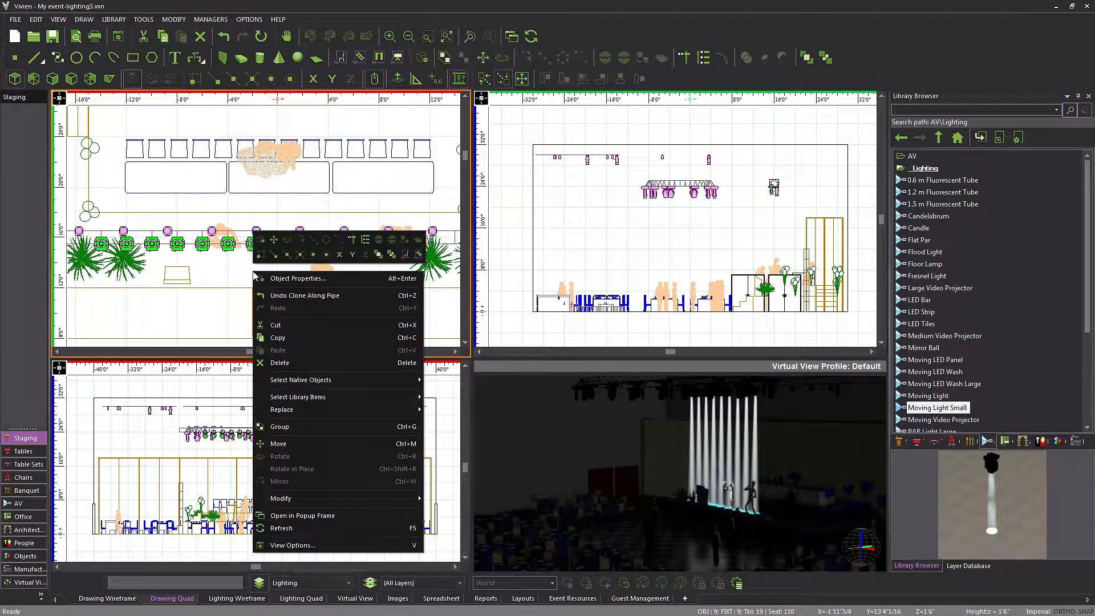
pyautogui.moveTo(310, 500)
pyautogui.moveTo(502, 410)
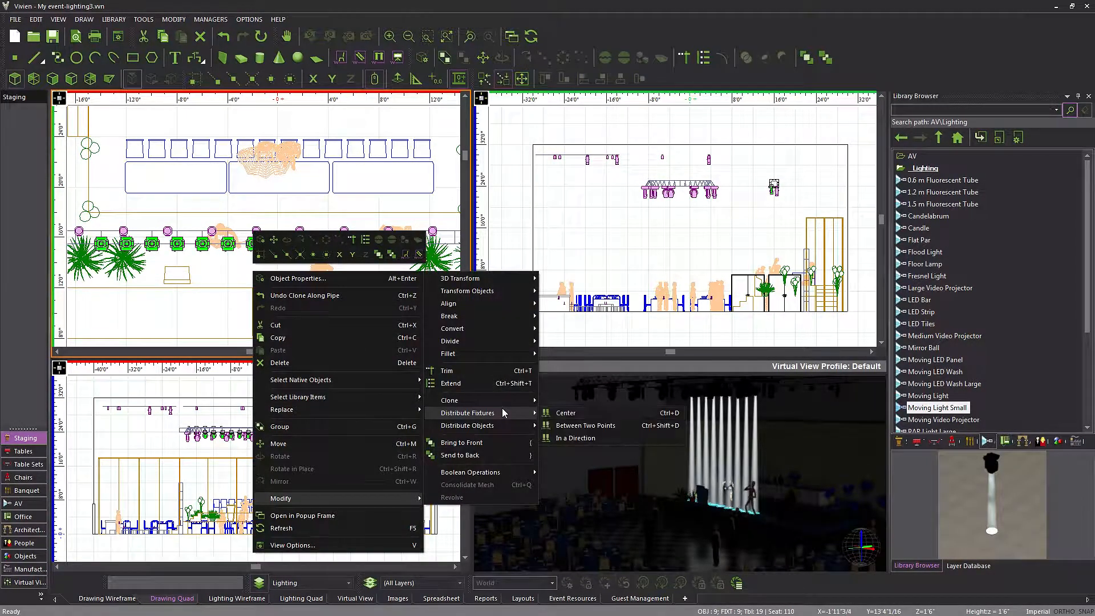
pyautogui.click(555, 415)
pyautogui.click(233, 79)
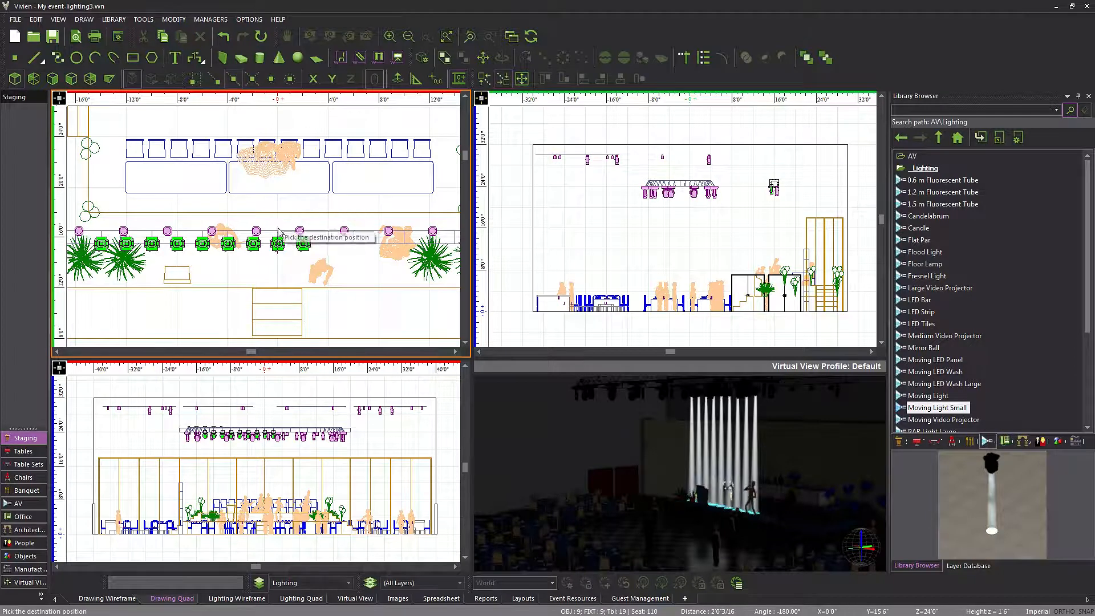
pyautogui.click(278, 244)
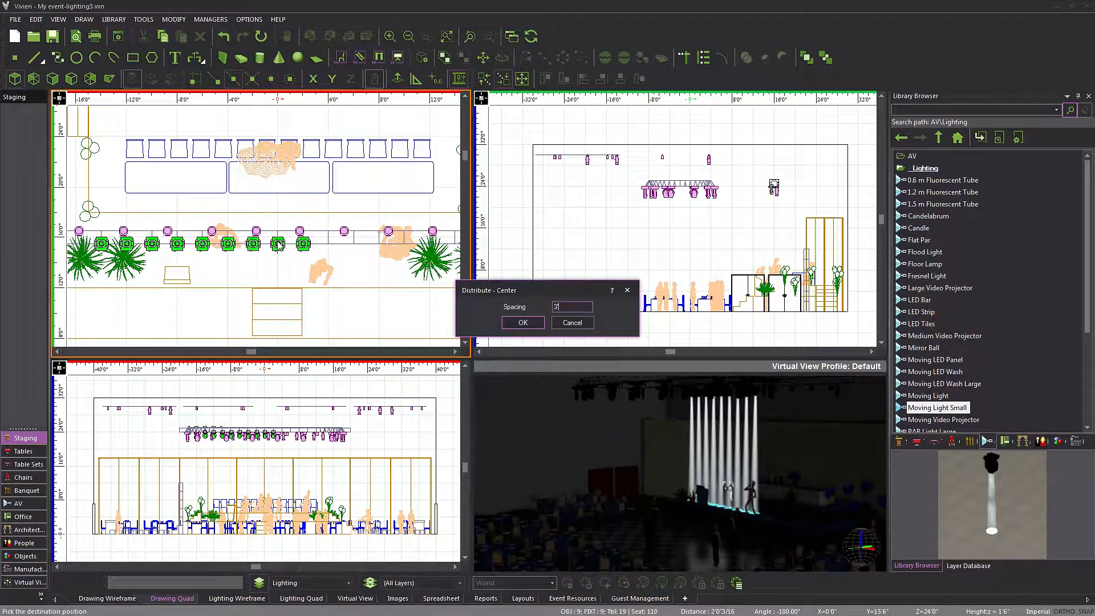
pyautogui.press('Return')
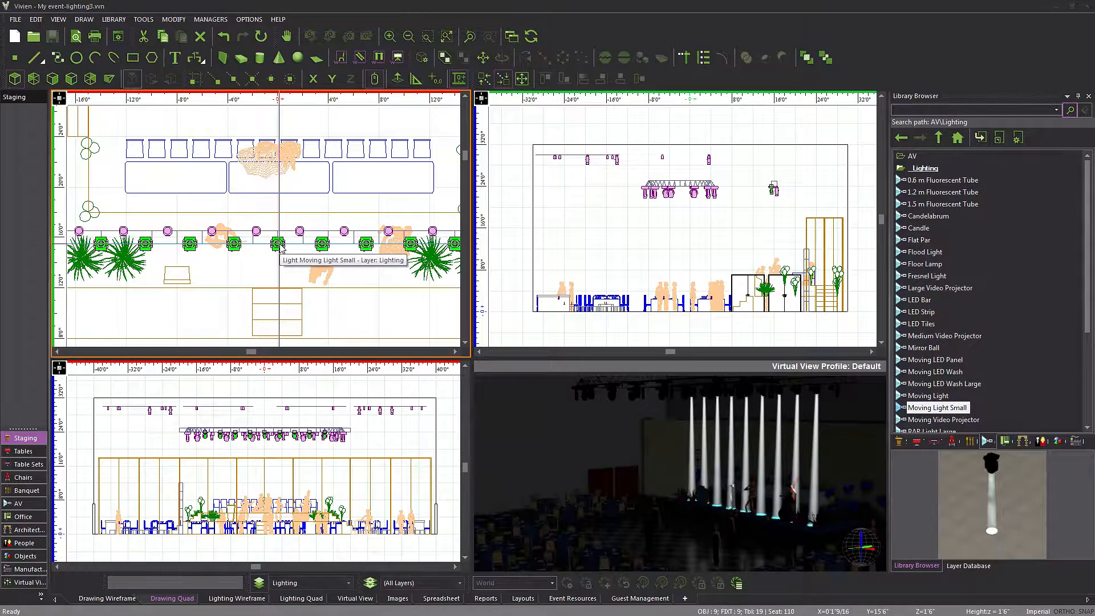
# Step: Hang a Theatre Light from the library at the far left end of the stage truss
pyautogui.scroll(-4, 1070, 308)
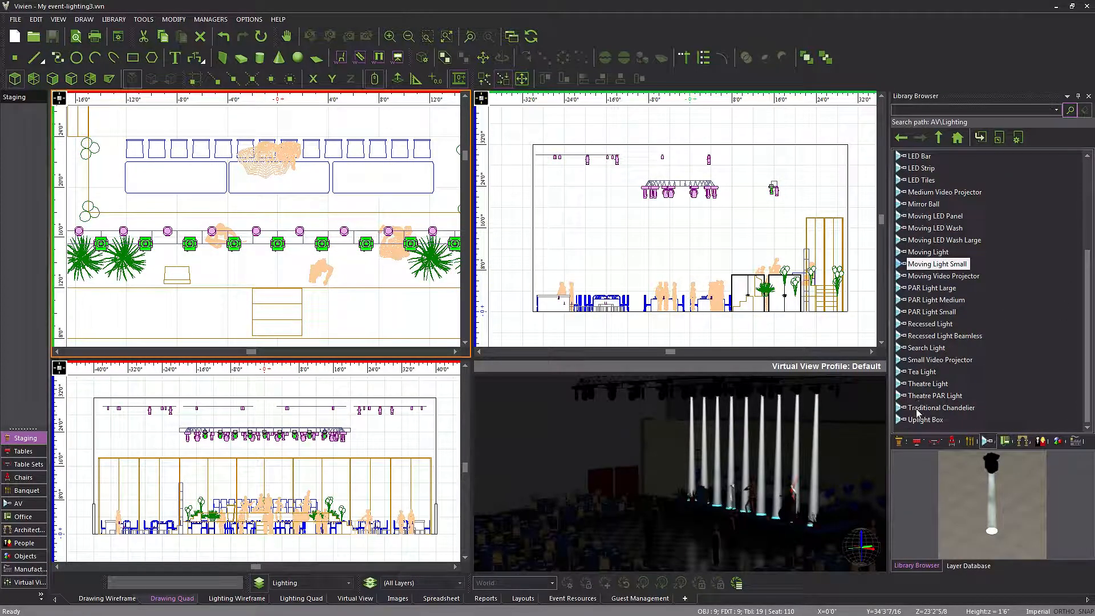
pyautogui.doubleClick(926, 385)
pyautogui.moveTo(100, 243); pyautogui.dragTo(283, 262, button='middle')
pyautogui.scroll(-2, 282, 262)
pyautogui.moveTo(189, 269); pyautogui.dragTo(250, 195, button='middle')
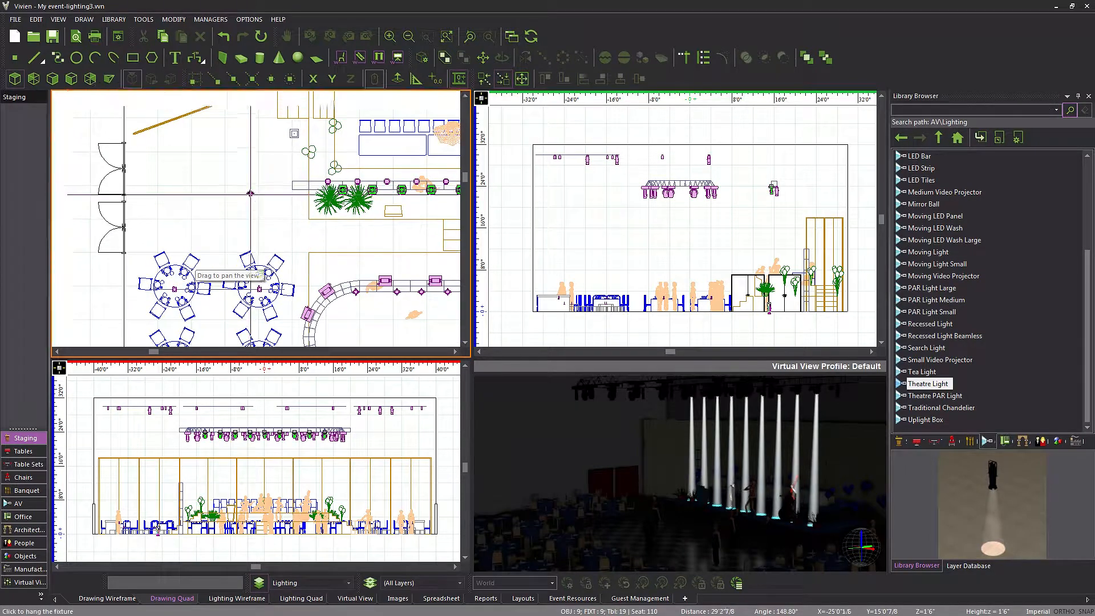
pyautogui.click(292, 189)
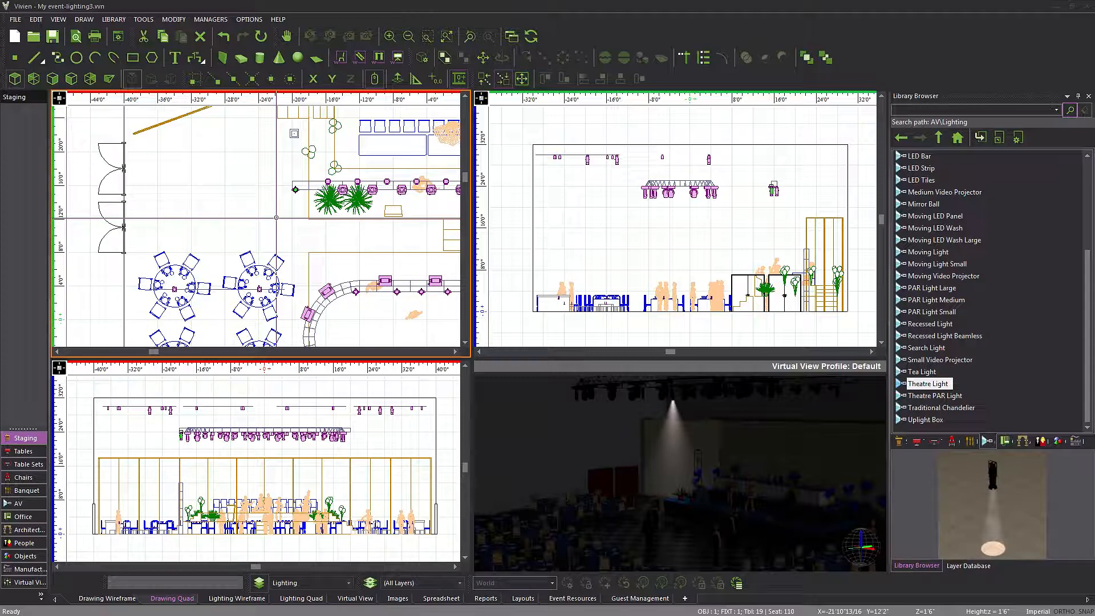
# Step: Set the working height to 0
pyautogui.press('Tab')
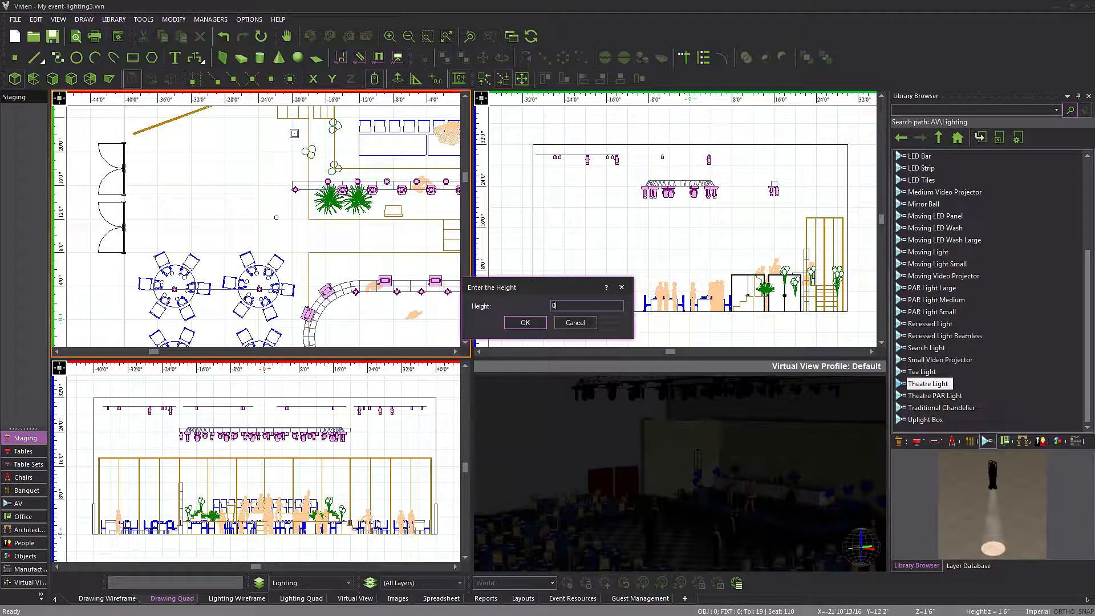
pyautogui.write('0')
pyautogui.press('Return')
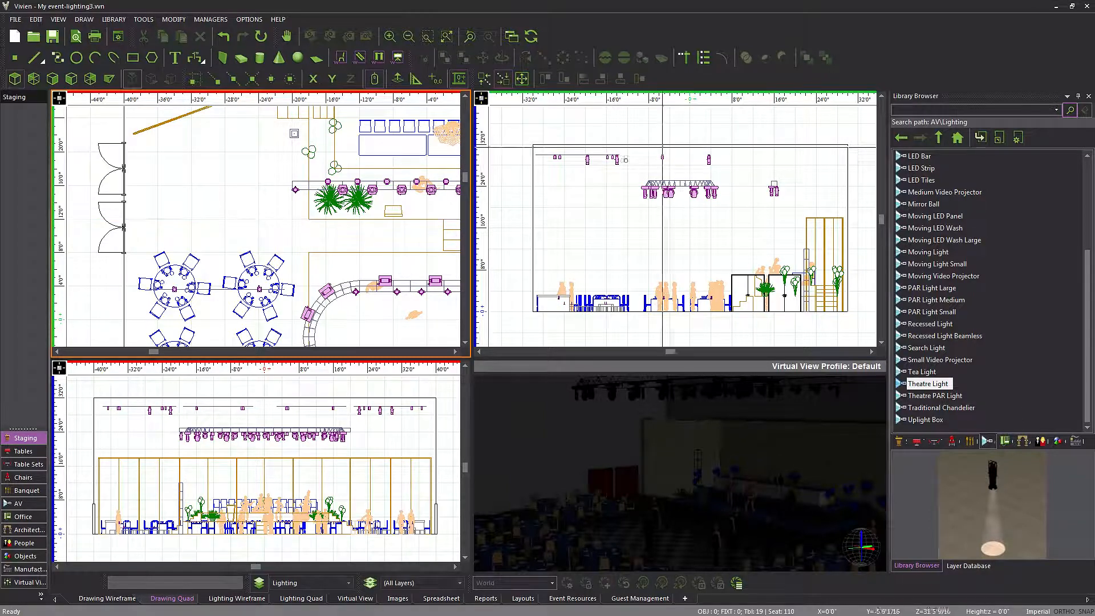
# Step: Insert an LED Strip from the library on the floor, just in front of the outer end of the left angled backdrop
pyautogui.scroll(2, 1086, 262)
pyautogui.scroll(2, 1077, 262)
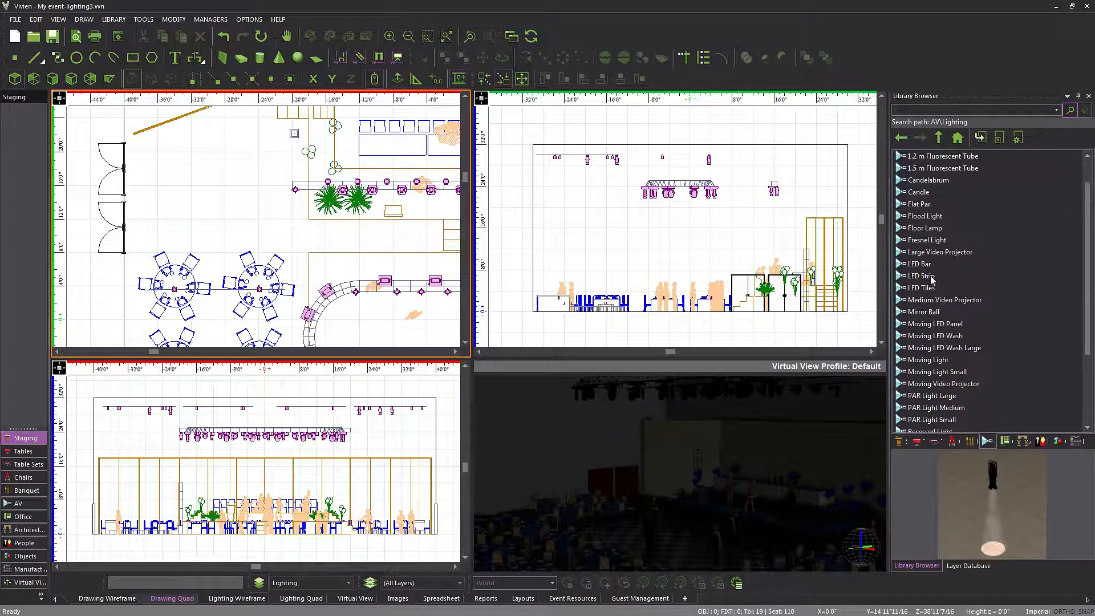
pyautogui.rightClick(924, 276)
pyautogui.click(963, 294)
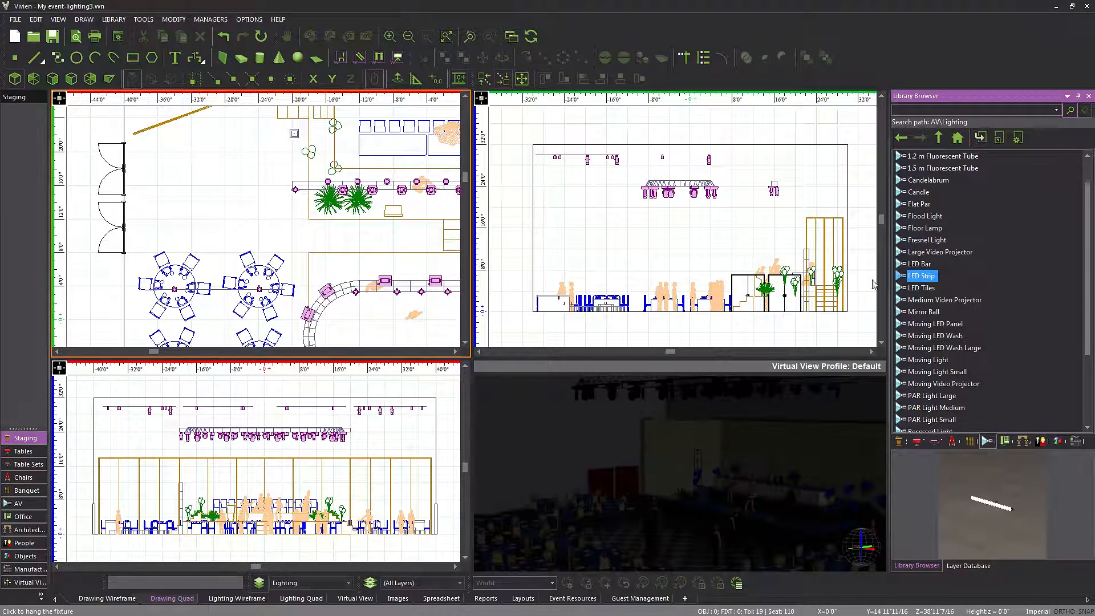
pyautogui.scroll(5, 128, 114)
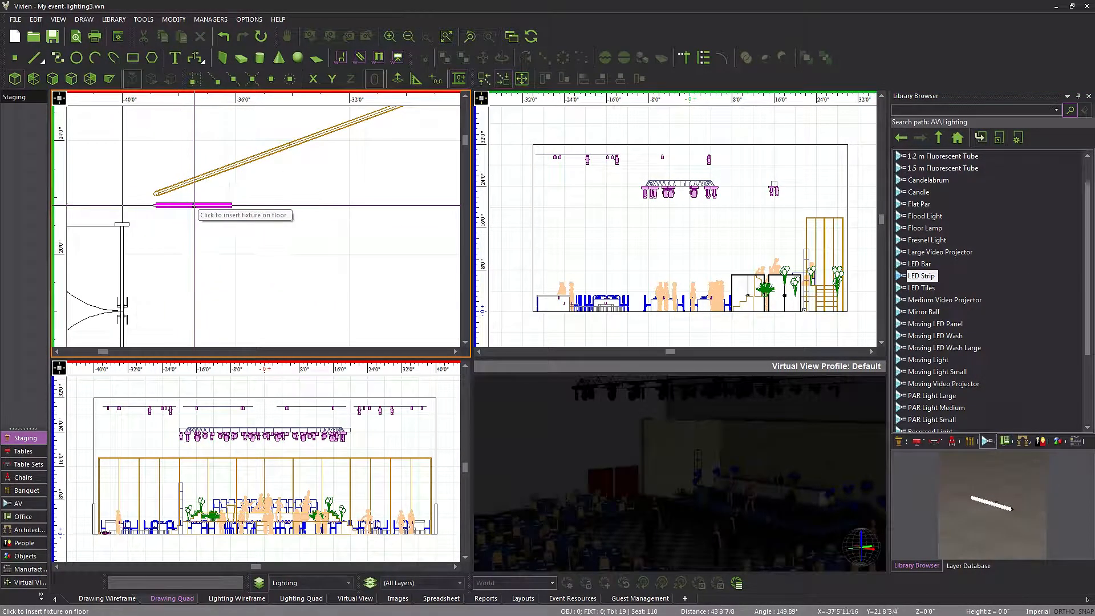
pyautogui.click(198, 201)
pyautogui.rightClick(199, 221)
pyautogui.click(239, 227)
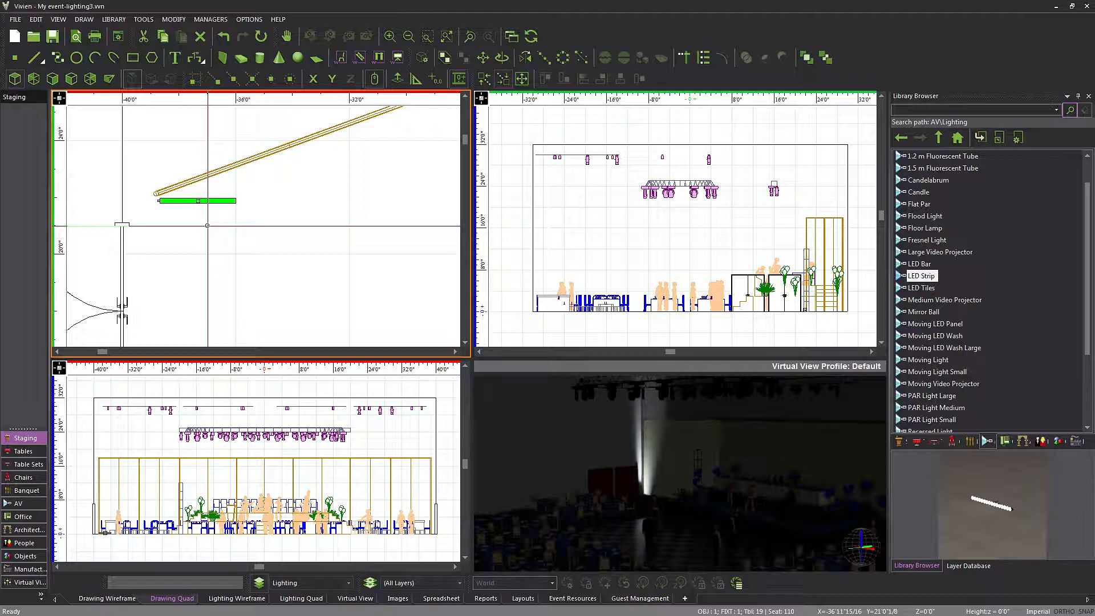
# Step: Rotate the LED strip by 20 degrees and move it closer to the left angled backdrop, parallel to it
pyautogui.rightClick(207, 226)
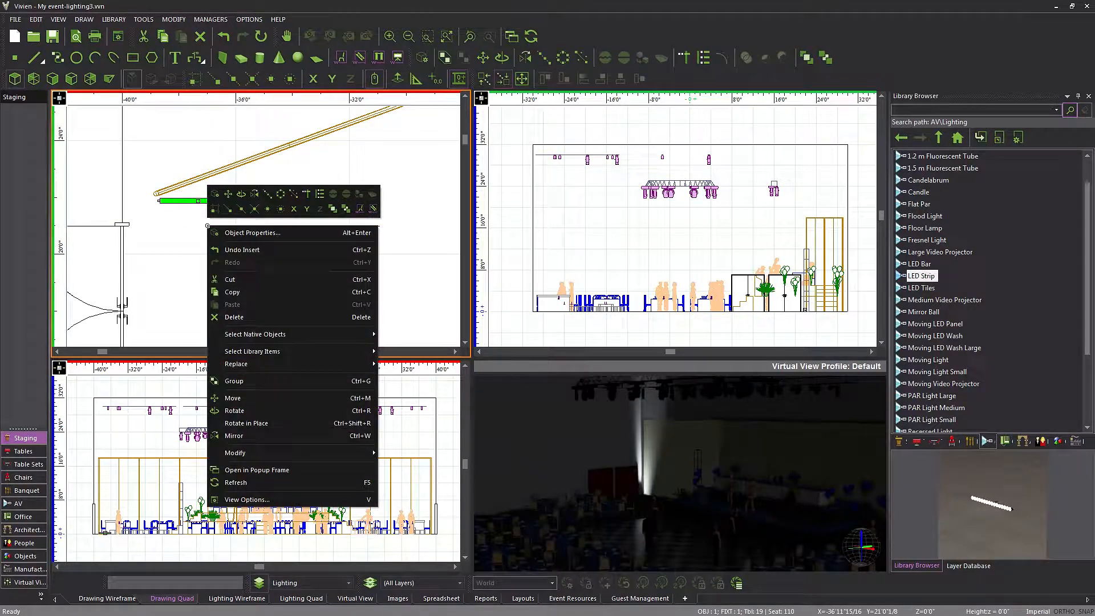
pyautogui.click(239, 411)
pyautogui.click(238, 407)
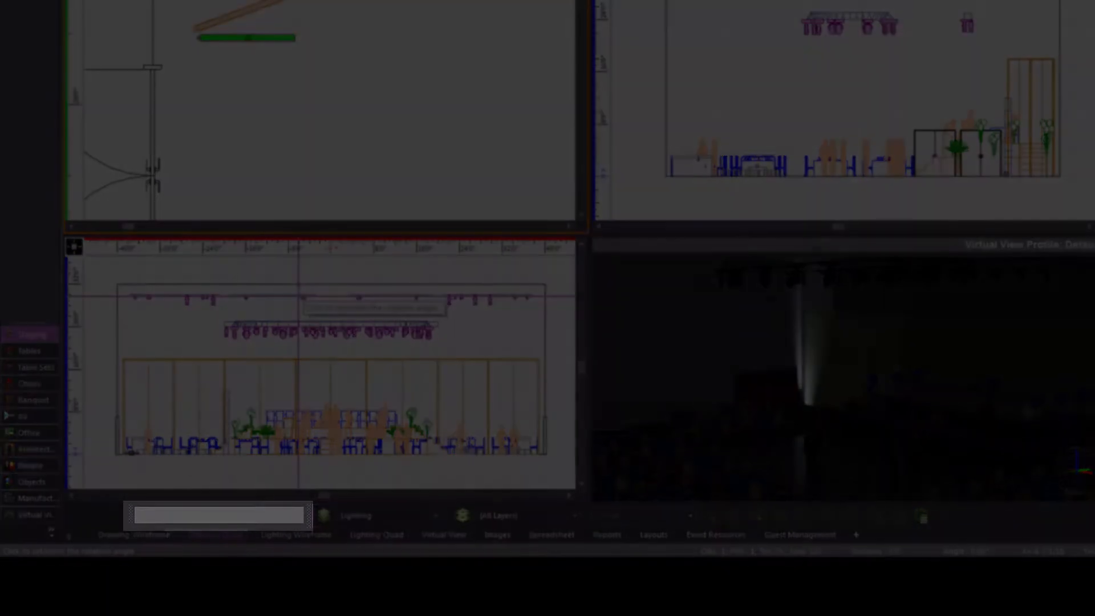
pyautogui.write('20')
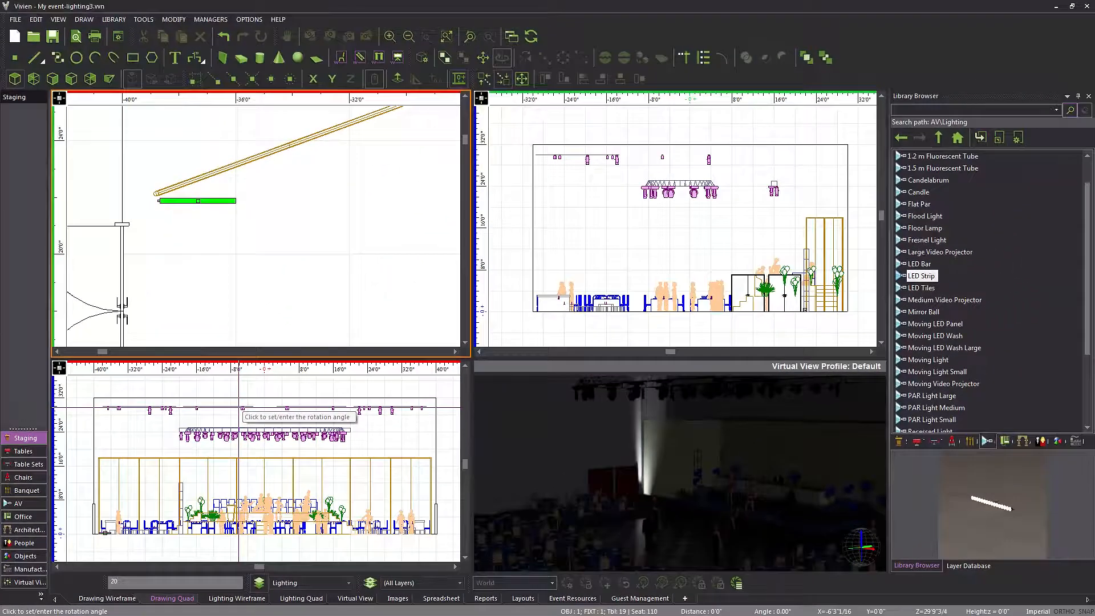
pyautogui.press('Return')
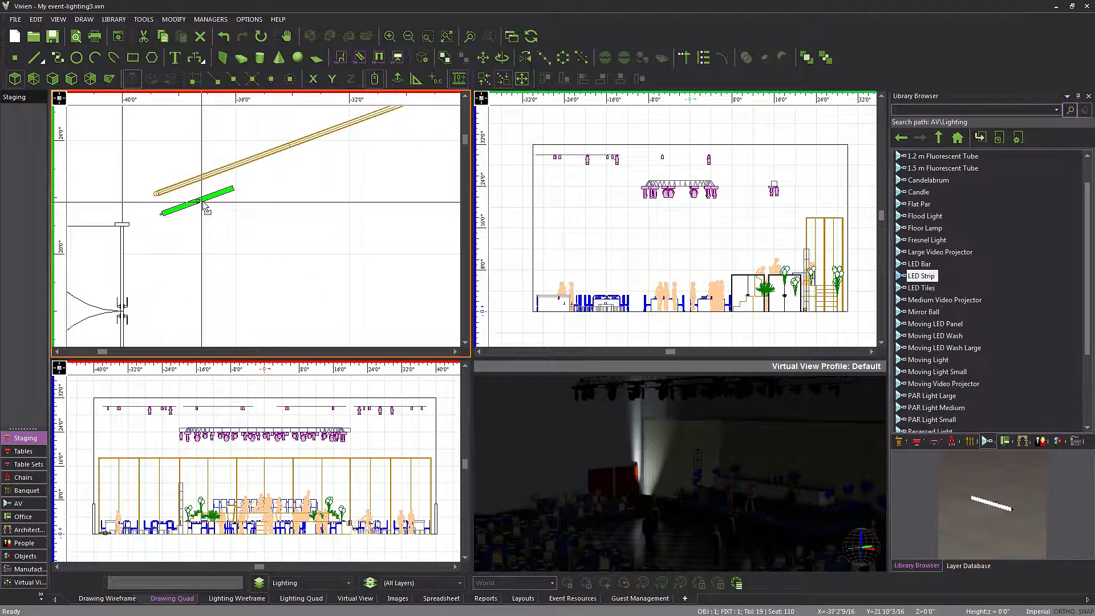
pyautogui.moveTo(206, 210); pyautogui.dragTo(201, 194)
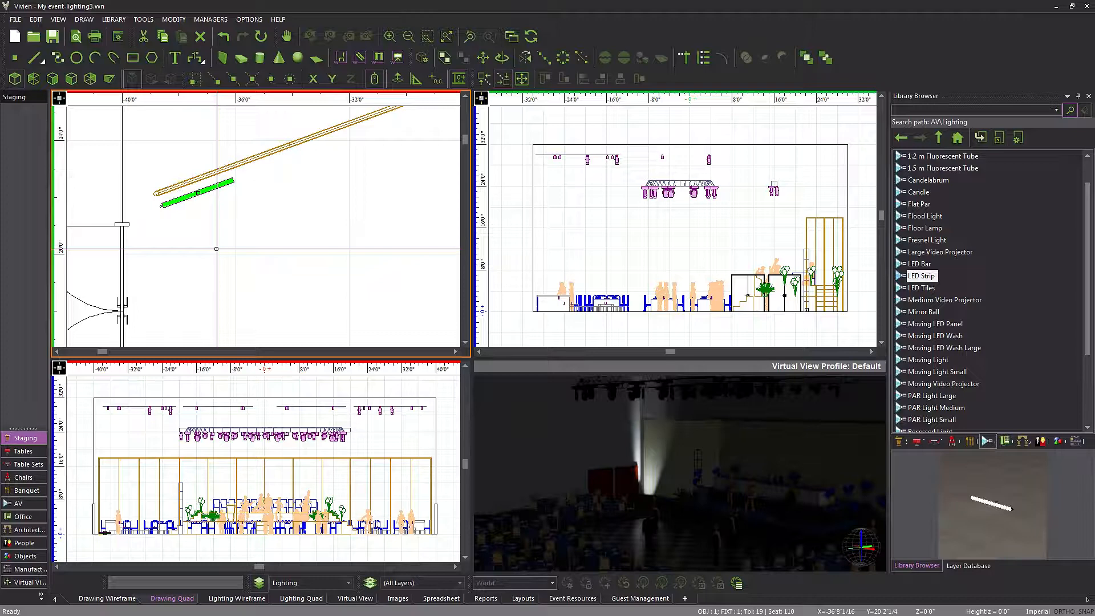
pyautogui.moveTo(303, 227); pyautogui.dragTo(222, 285, button='middle')
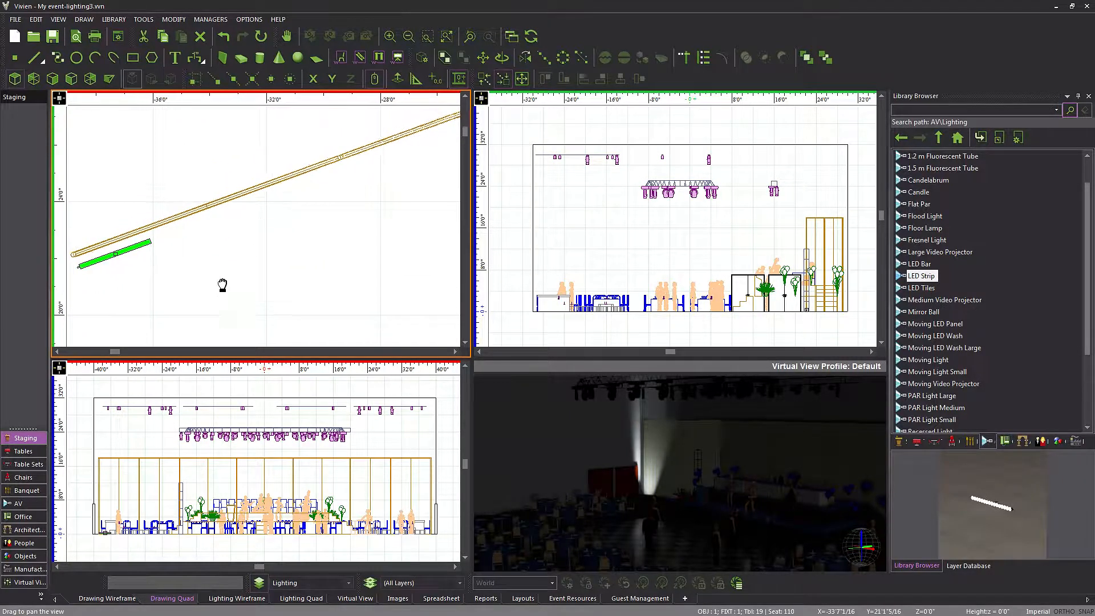
# Step: Clone the LED strip linearly along the left angled backdrop, six in the row at 2'10" intervals and a 20-degree angle
pyautogui.scroll(-1, 222, 285)
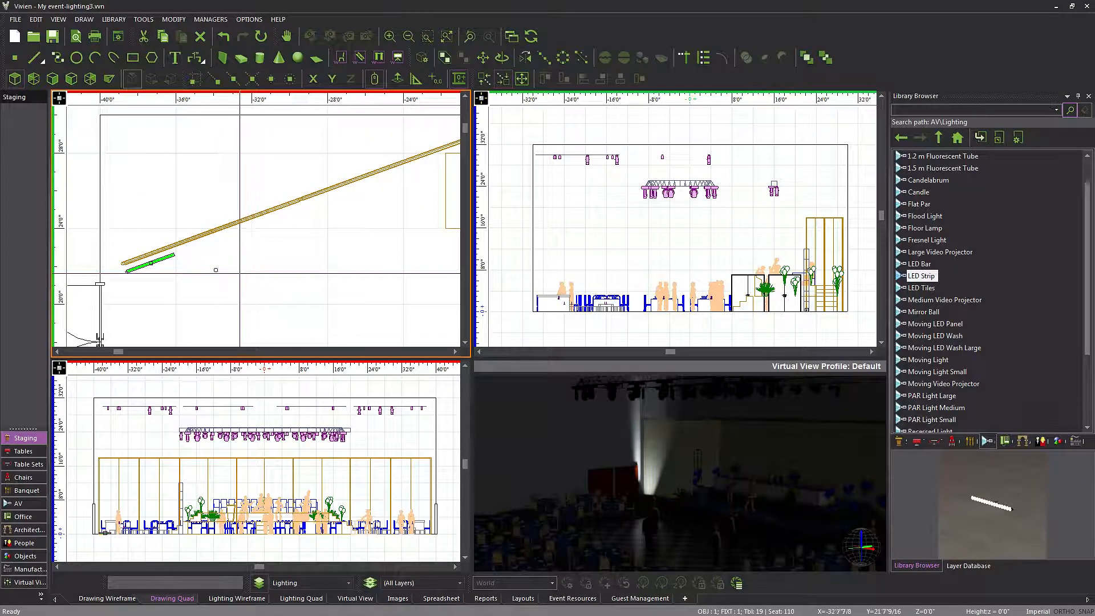
pyautogui.rightClick(194, 266)
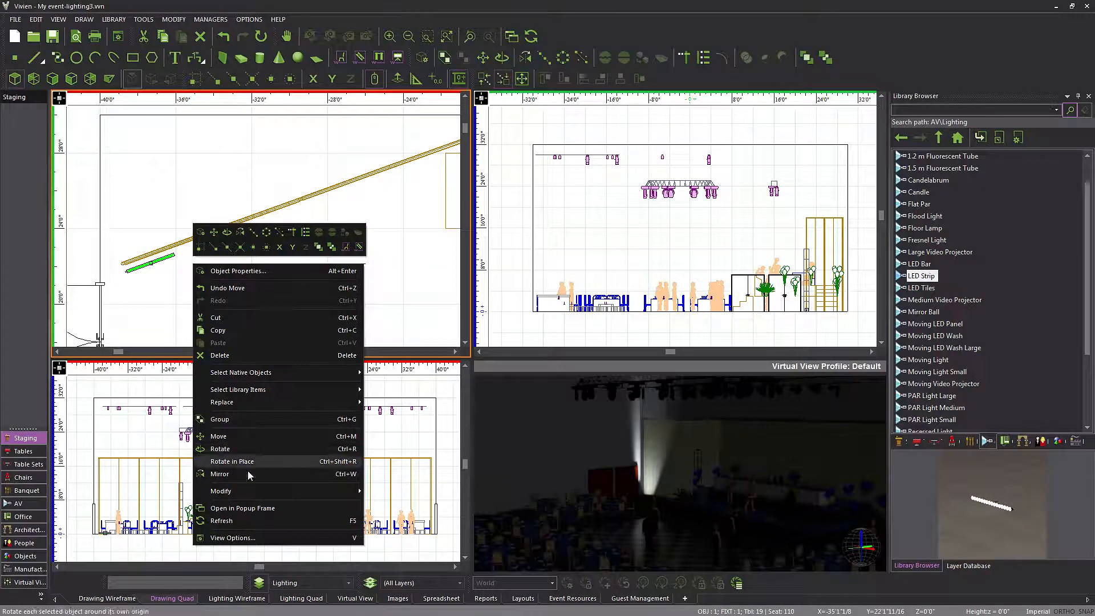
pyautogui.moveTo(255, 492)
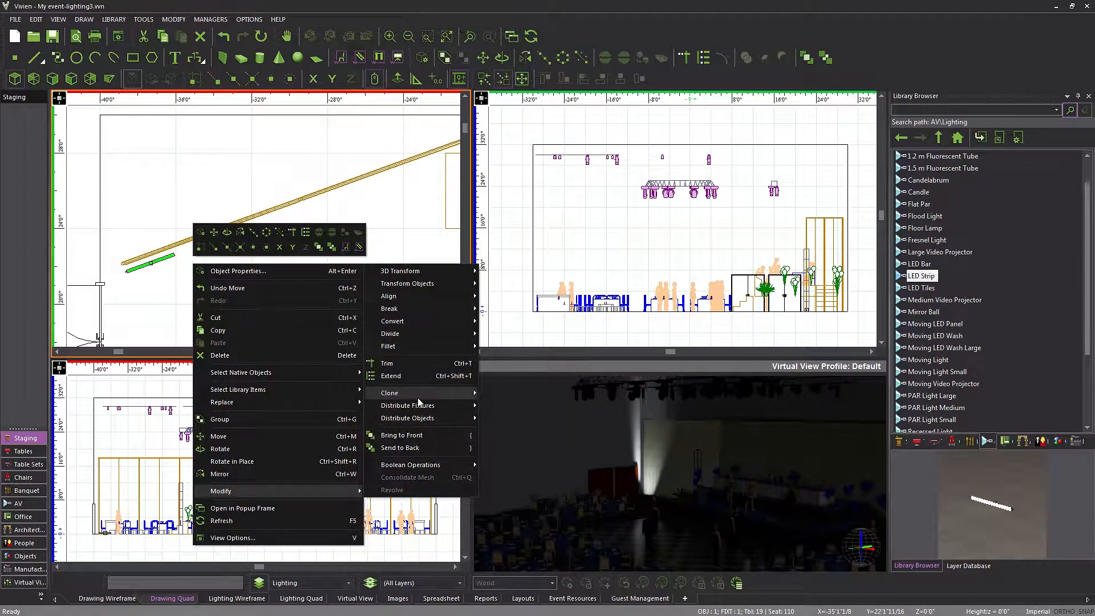
pyautogui.moveTo(417, 396)
pyautogui.click(503, 415)
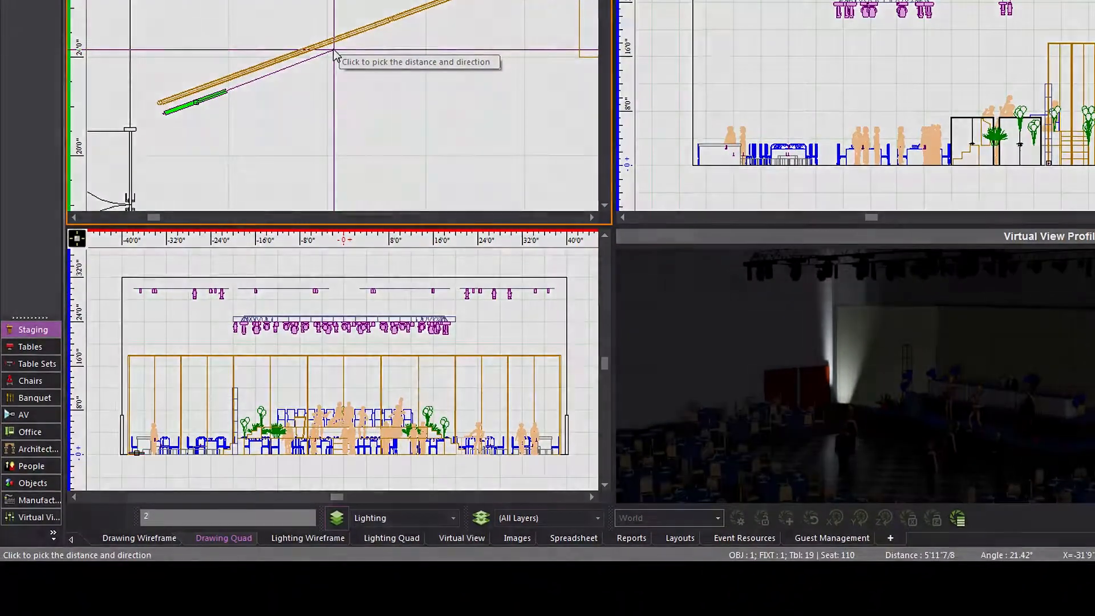
pyautogui.write("2'10")
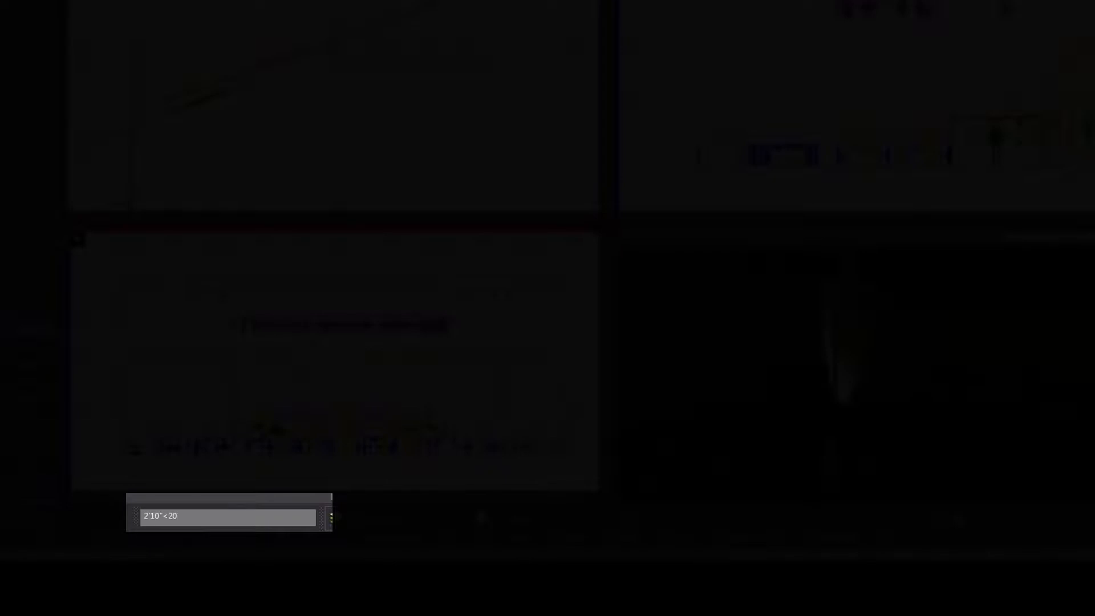
pyautogui.write('"<20')
pyautogui.press('Return')
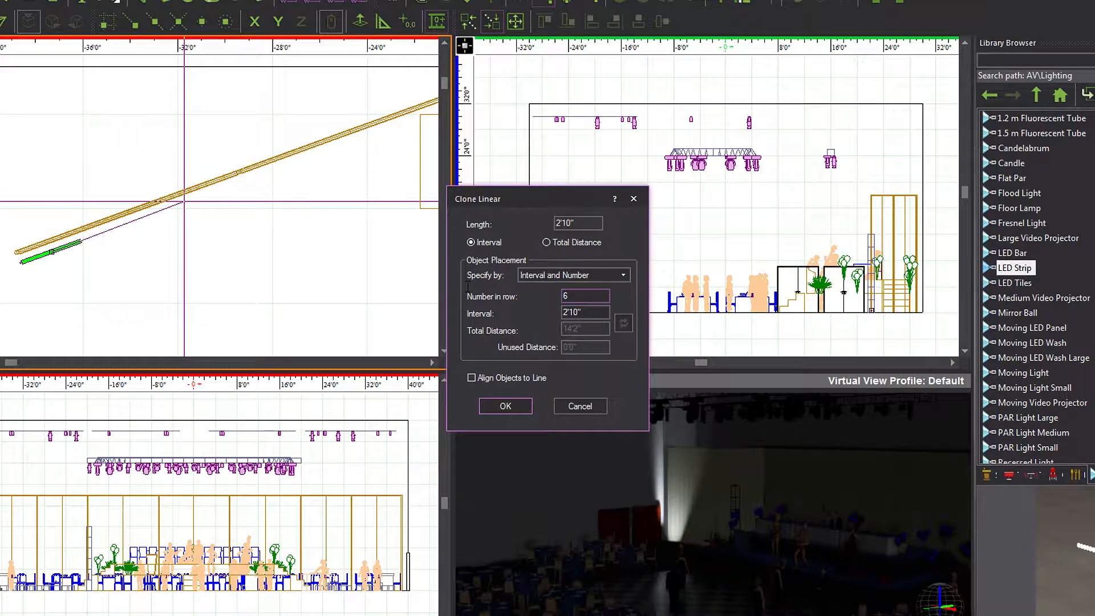
pyautogui.press('Return')
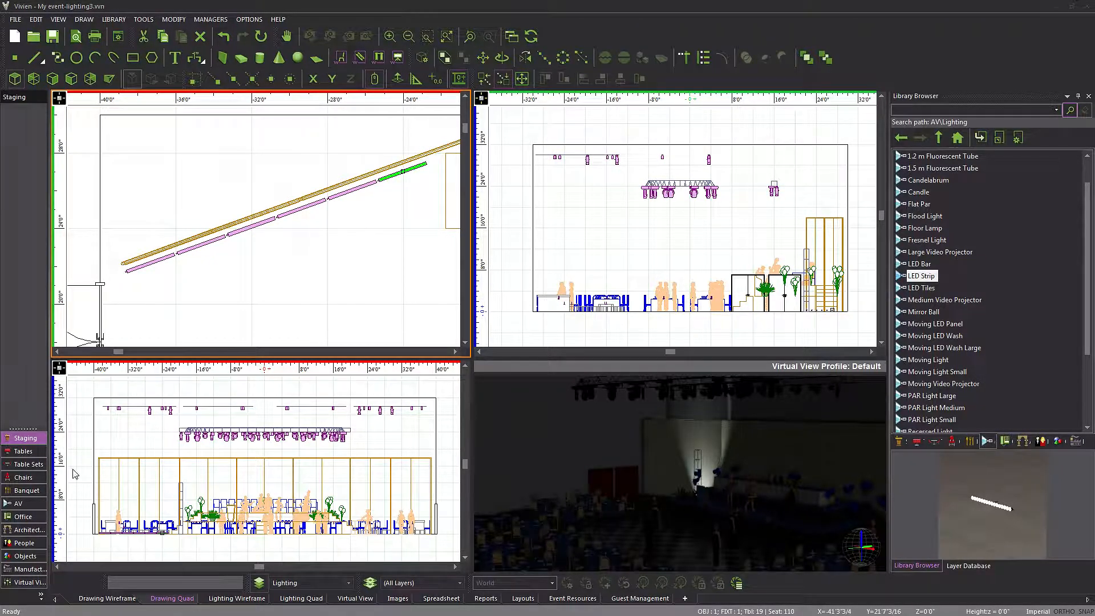
# Step: Mirror all six LED strips at the left angled backdrop about the stage's centre line onto the right angled backdrop
pyautogui.keyDown('ctrl'); pyautogui.click(354, 189); pyautogui.keyUp('ctrl')
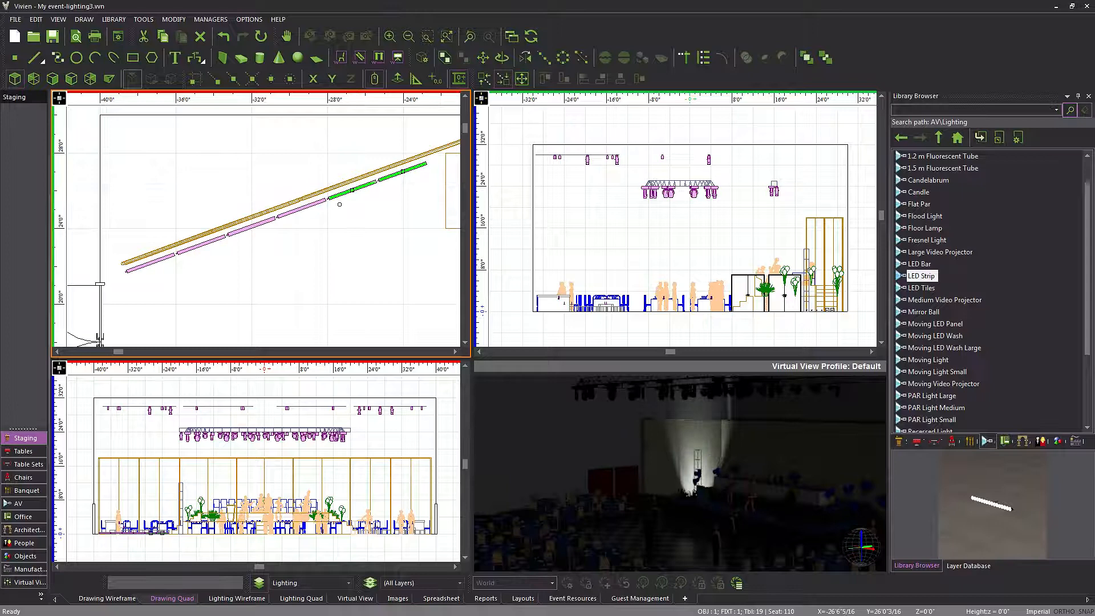
pyautogui.keyDown('ctrl'); pyautogui.click(302, 208); pyautogui.keyUp('ctrl')
pyautogui.keyDown('ctrl'); pyautogui.click(251, 225); pyautogui.keyUp('ctrl')
pyautogui.keyDown('ctrl'); pyautogui.click(201, 244); pyautogui.keyUp('ctrl')
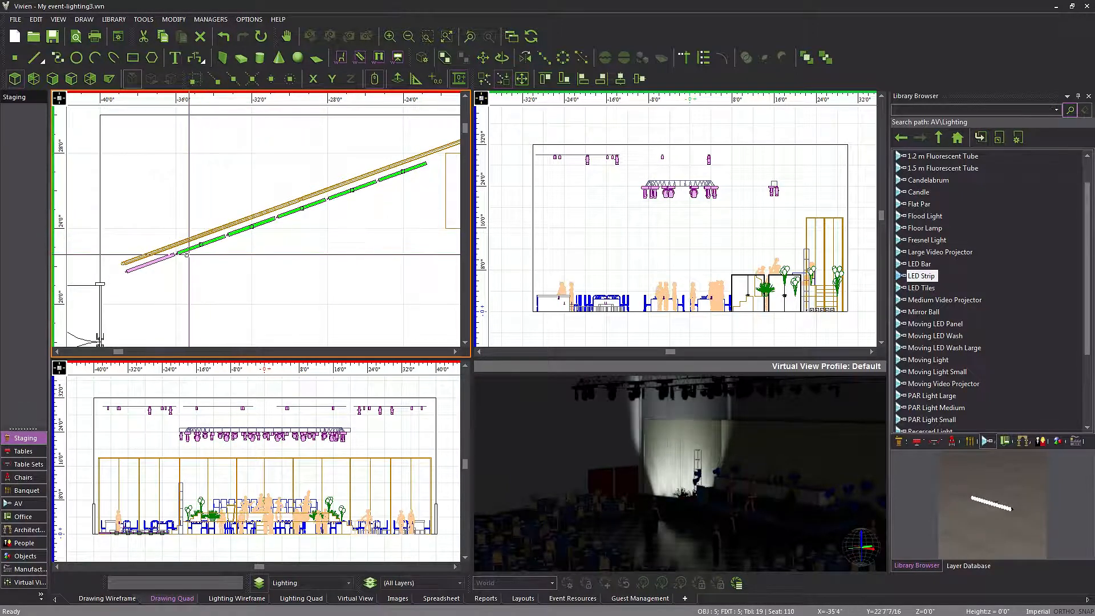
pyautogui.keyDown('ctrl'); pyautogui.click(151, 264); pyautogui.keyUp('ctrl')
pyautogui.scroll(-2, 319, 266)
pyautogui.moveTo(320, 266); pyautogui.dragTo(211, 203, button='middle')
pyautogui.scroll(-1, 211, 204)
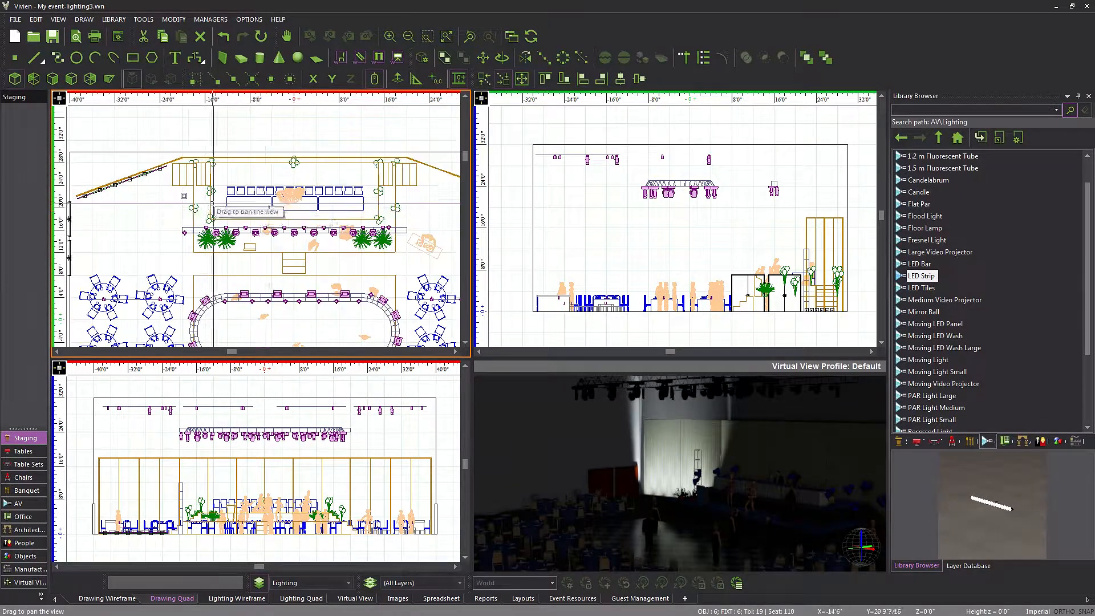
pyautogui.rightClick(263, 128)
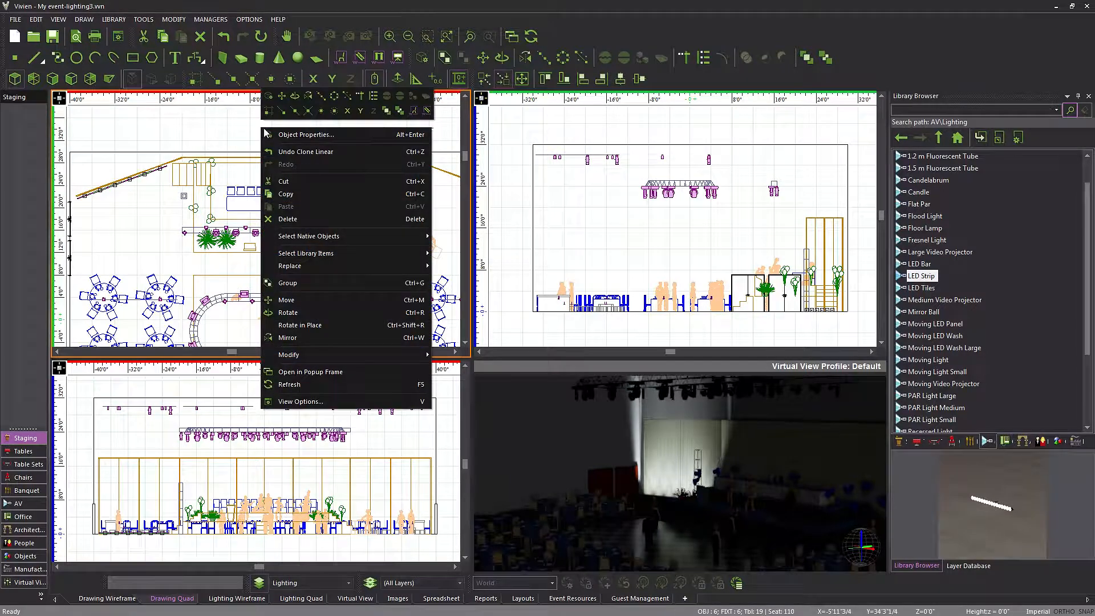
pyautogui.click(288, 337)
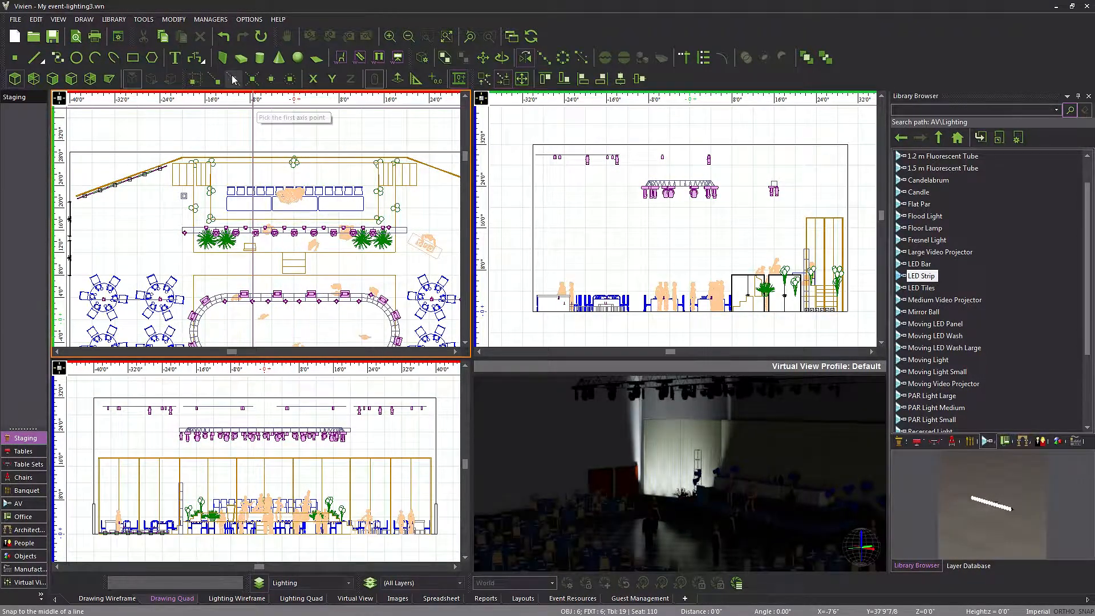
pyautogui.click(294, 158)
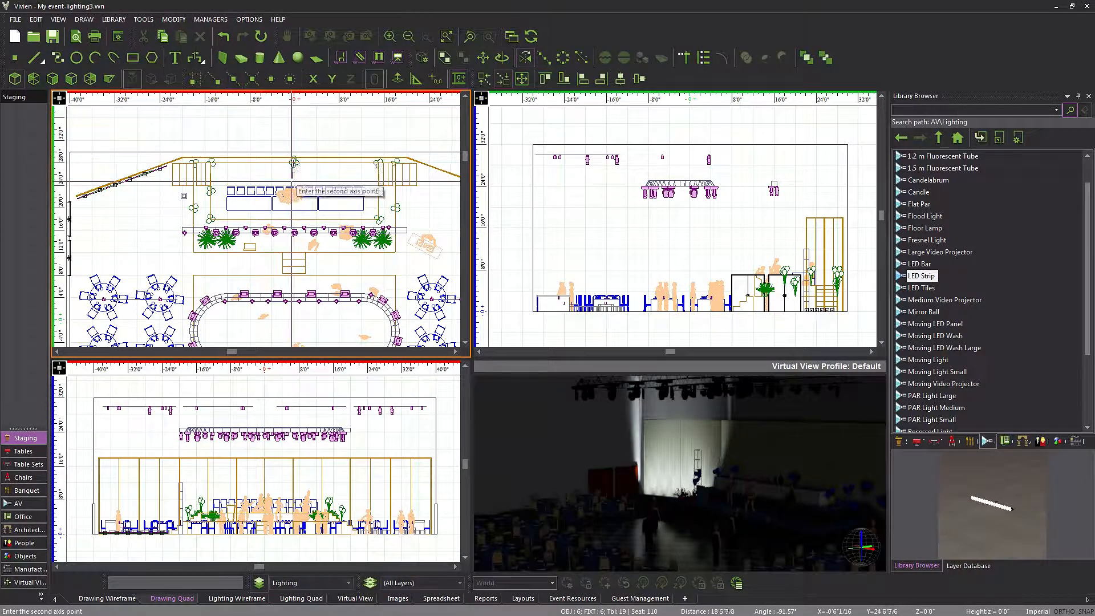
pyautogui.click(294, 252)
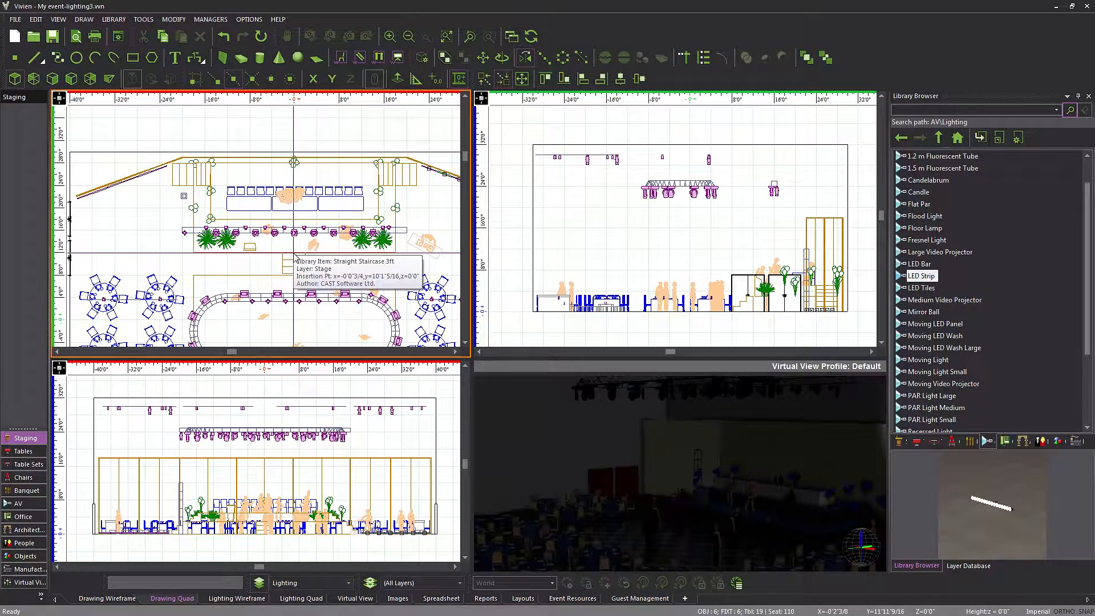
pyautogui.moveTo(302, 190); pyautogui.dragTo(246, 187, button='middle')
pyautogui.scroll(-1, 256, 183)
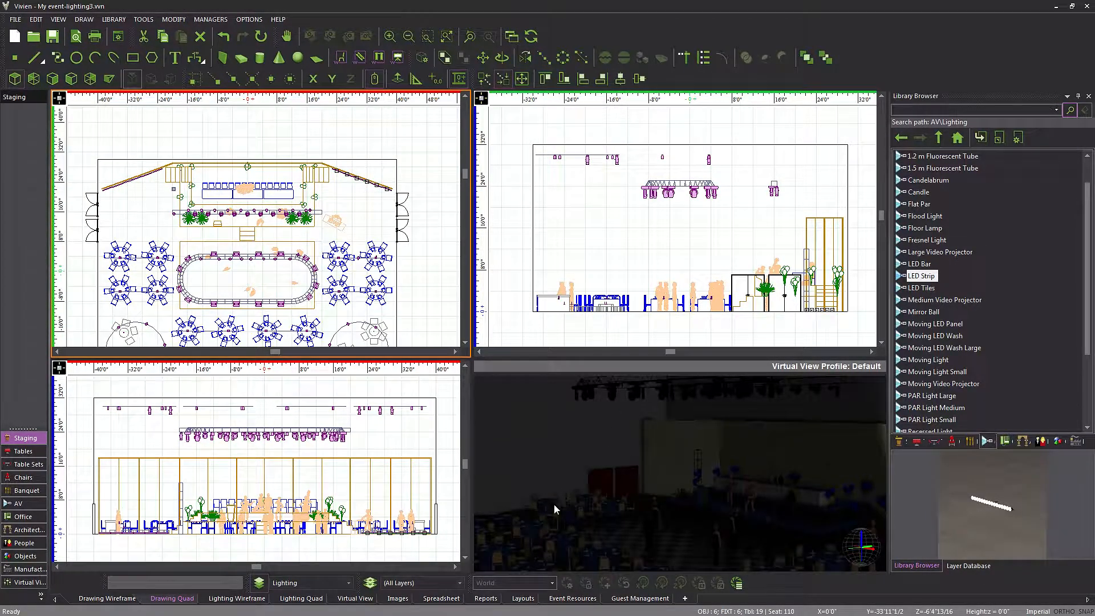
pyautogui.moveTo(553, 506); pyautogui.dragTo(716, 540, button='middle')
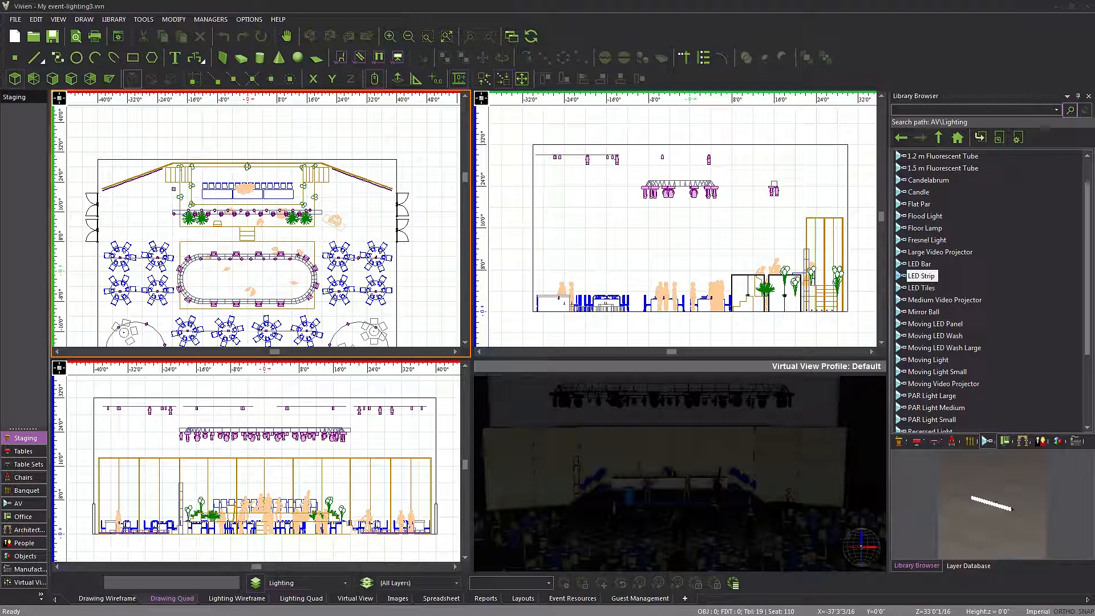
# Step: Insert an LED Strip from the library on the floor, just in front of the left end of the straight rear backdrop
pyautogui.scroll(5, 202, 165)
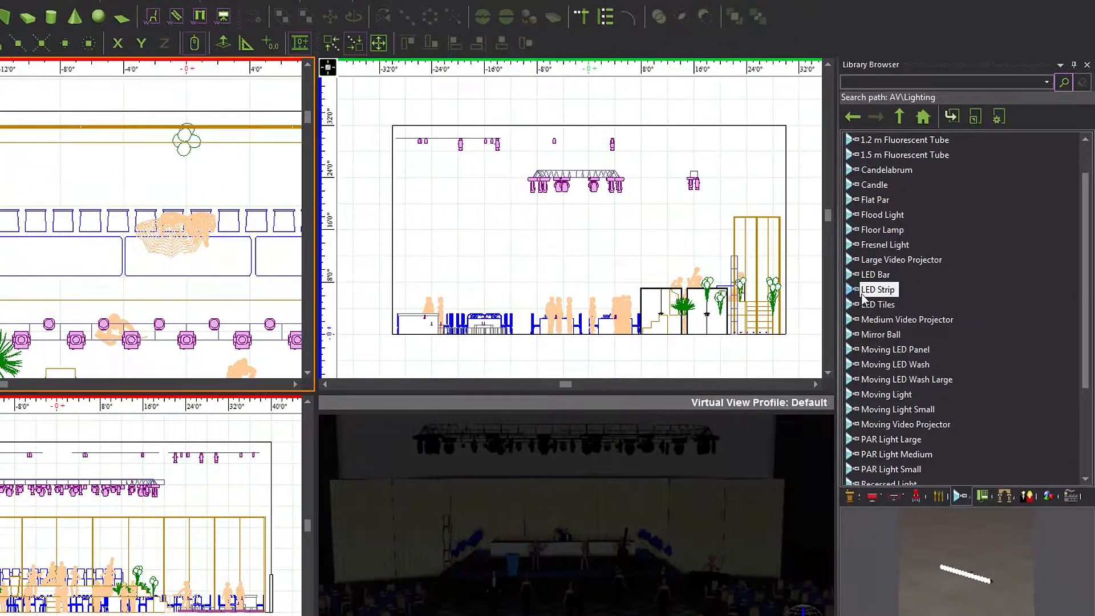
pyautogui.click(916, 279)
pyautogui.rightClick(872, 296)
pyautogui.click(901, 318)
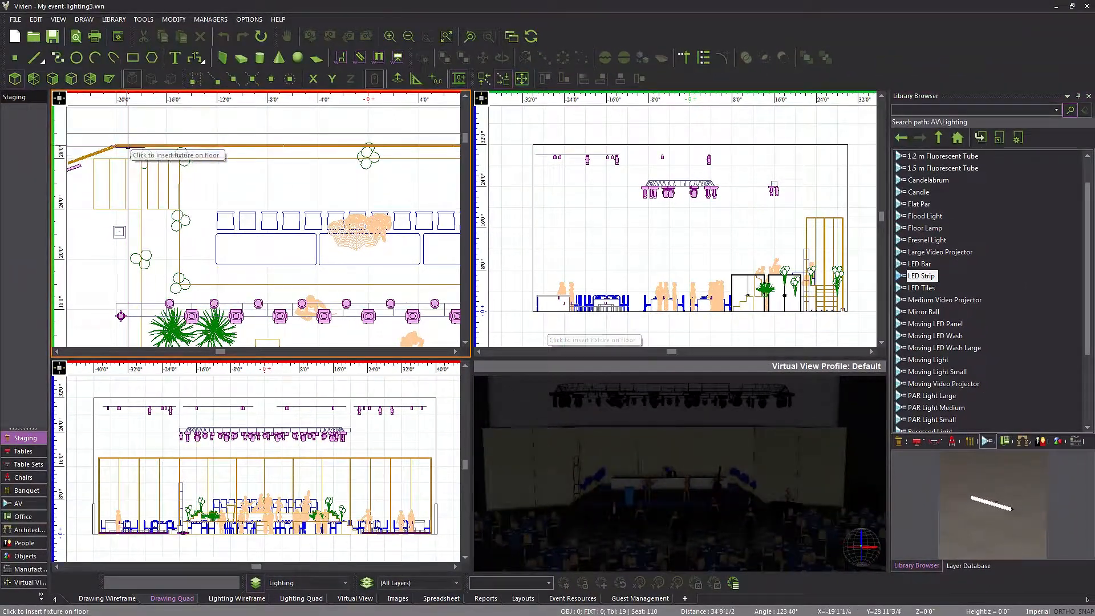
pyautogui.scroll(4, 128, 147)
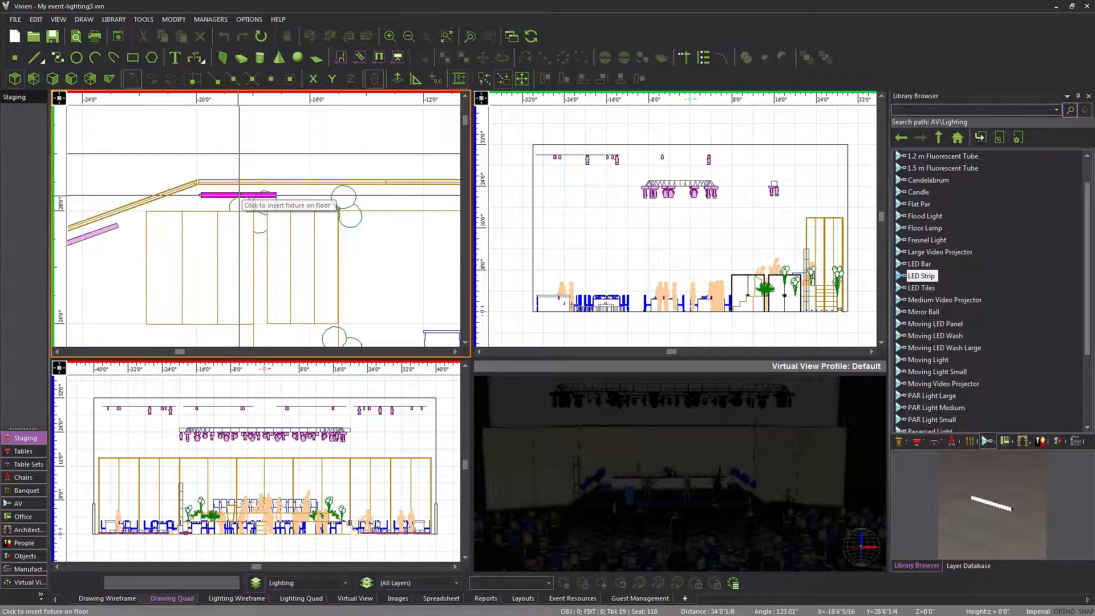
pyautogui.click(239, 195)
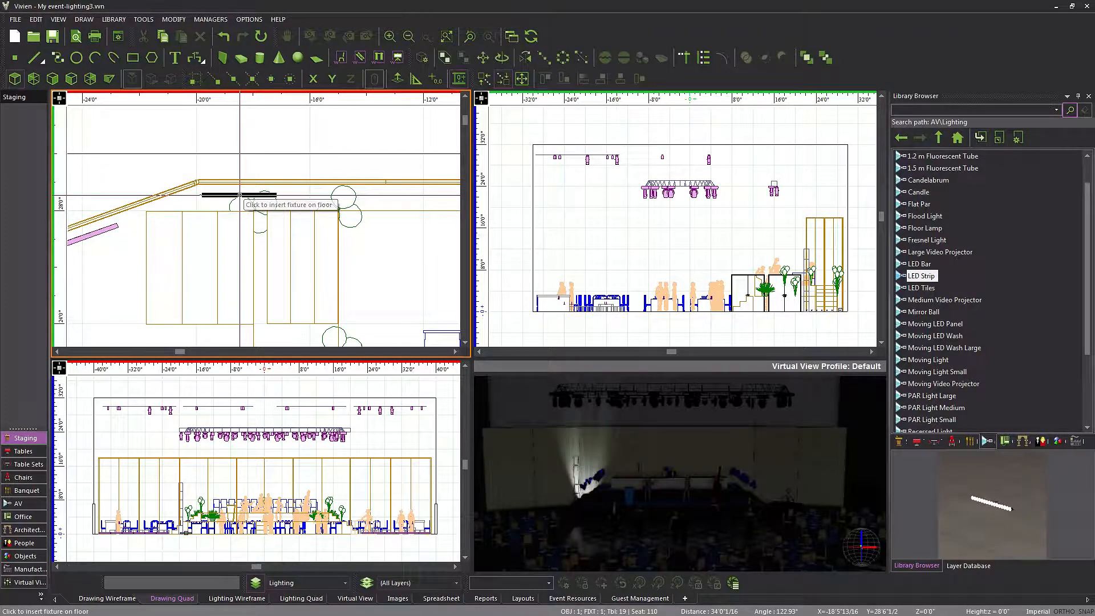
pyautogui.rightClick(385, 252)
pyautogui.click(399, 261)
# Step: Clone the new LED strip linearly in the X direction along the rear backdrop, 14 in the row at a 2'10" interval
pyautogui.click(329, 80)
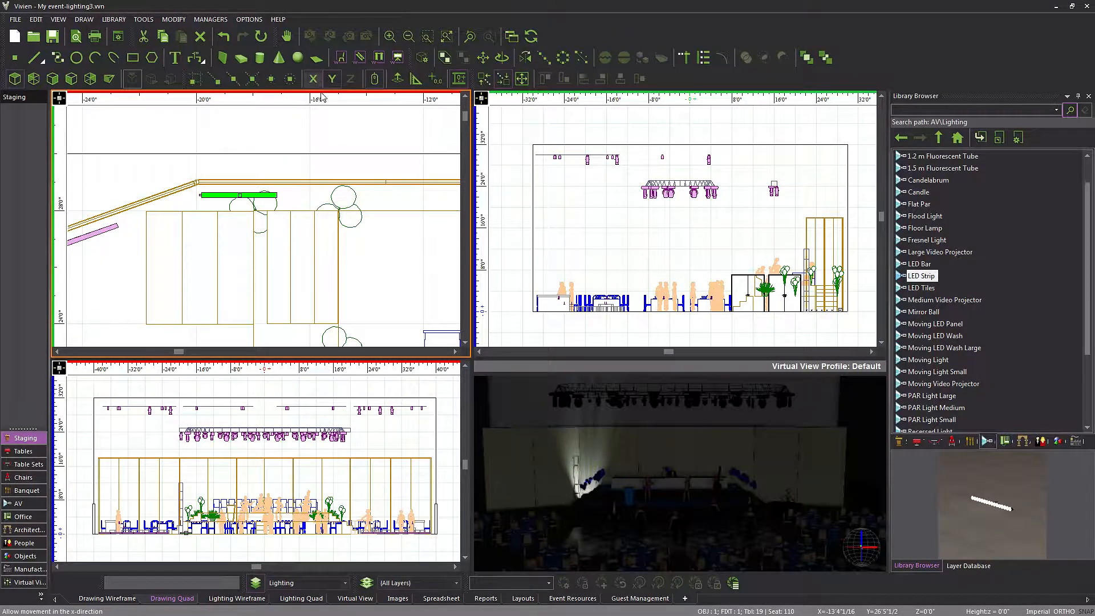
pyautogui.moveTo(345, 181); pyautogui.dragTo(216, 149, button='middle')
pyautogui.rightClick(256, 198)
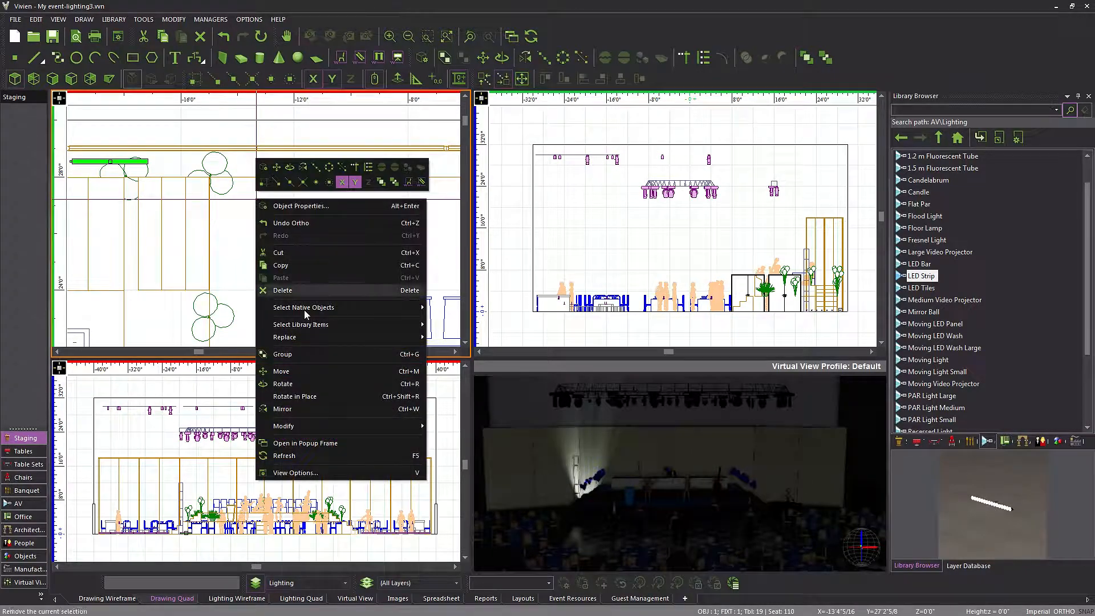
pyautogui.moveTo(333, 425)
pyautogui.moveTo(521, 328)
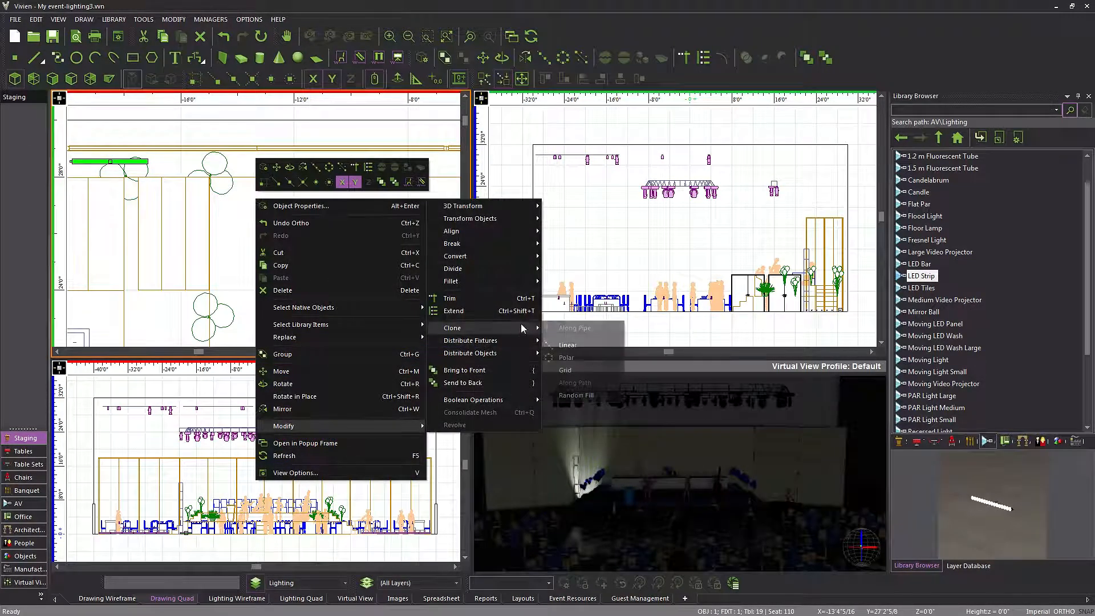
pyautogui.click(570, 341)
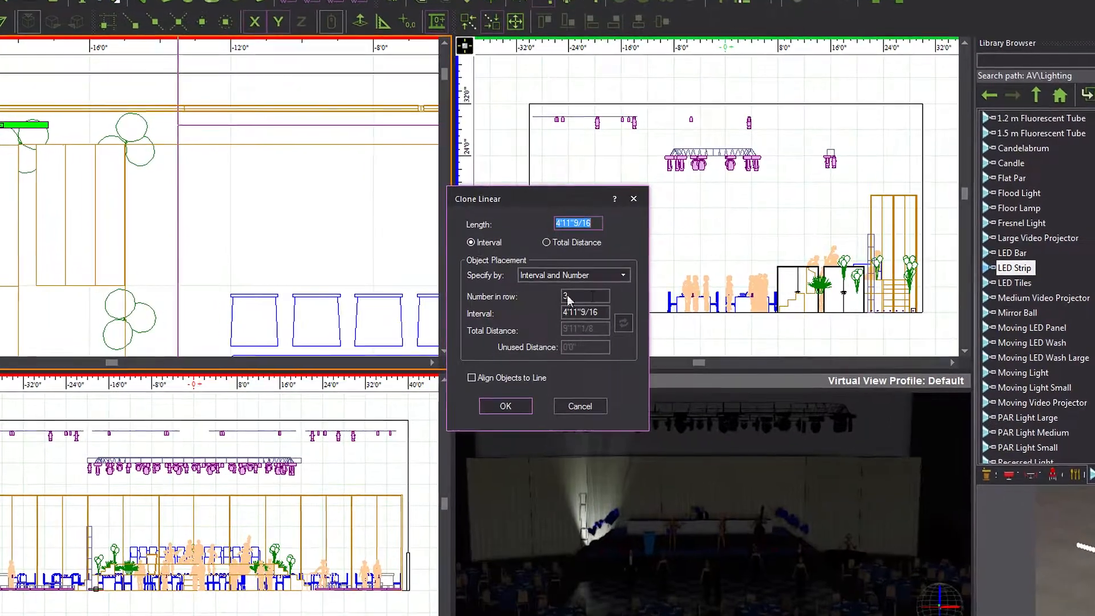
pyautogui.doubleClick(563, 299)
pyautogui.write('14')
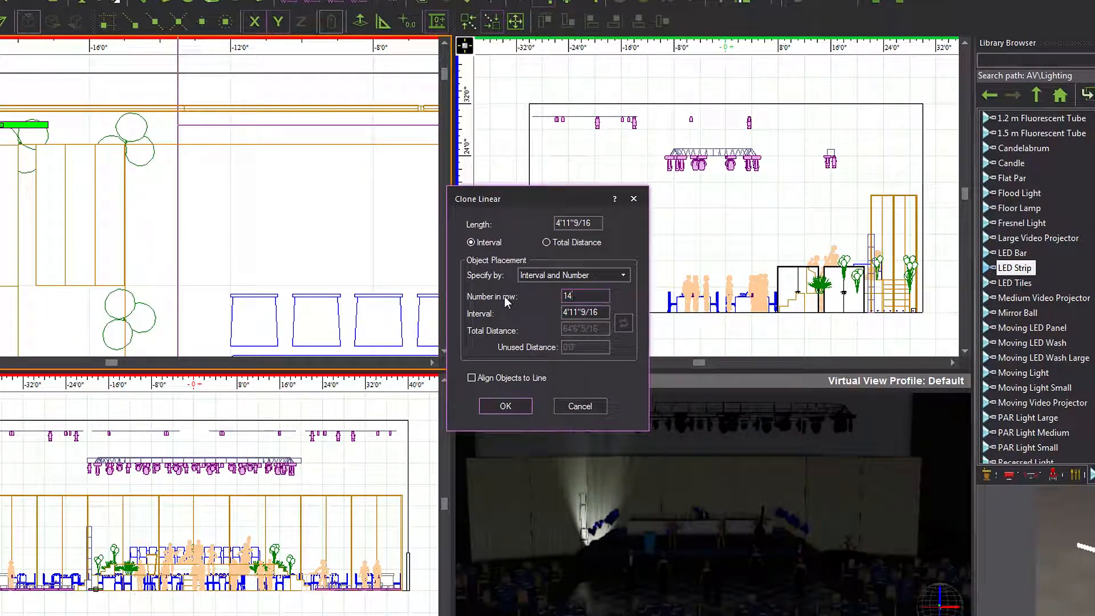
pyautogui.press('Tab')
pyautogui.write("2'10")
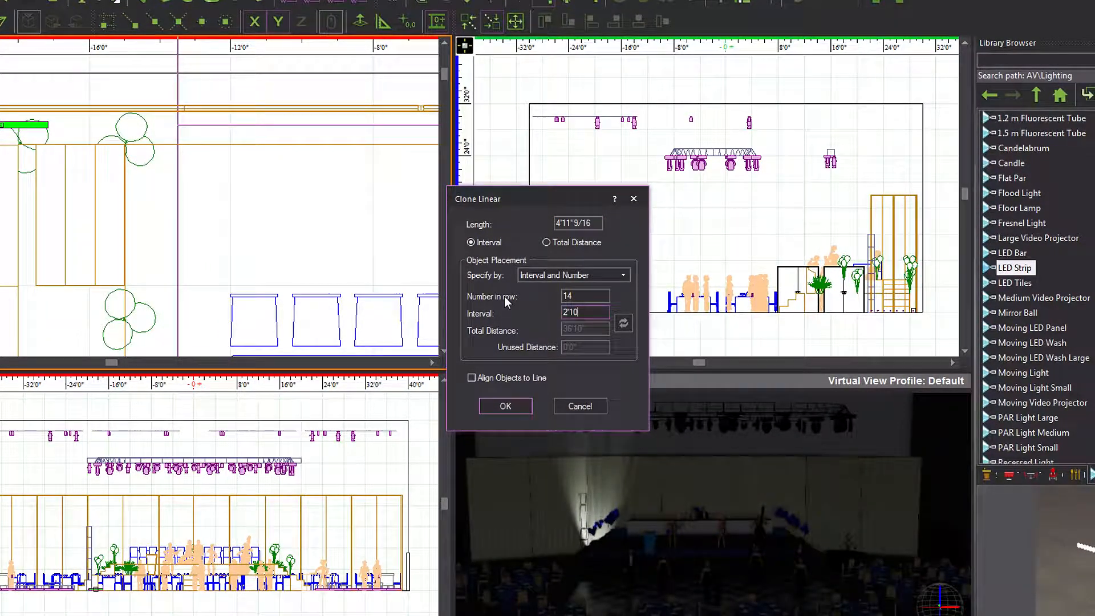
pyautogui.click(494, 407)
# Step: Select all the LED Strip fixtures in the drawing by library item and save the file
pyautogui.moveTo(374, 252); pyautogui.dragTo(203, 213, button='middle')
pyautogui.rightClick(231, 145)
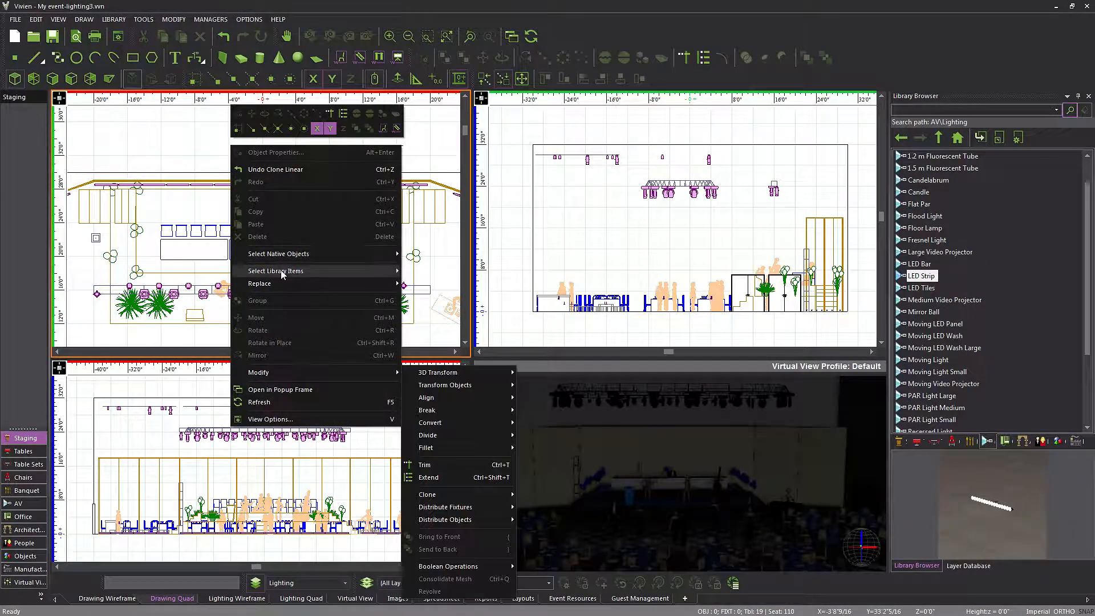
pyautogui.moveTo(282, 271)
pyautogui.click(442, 319)
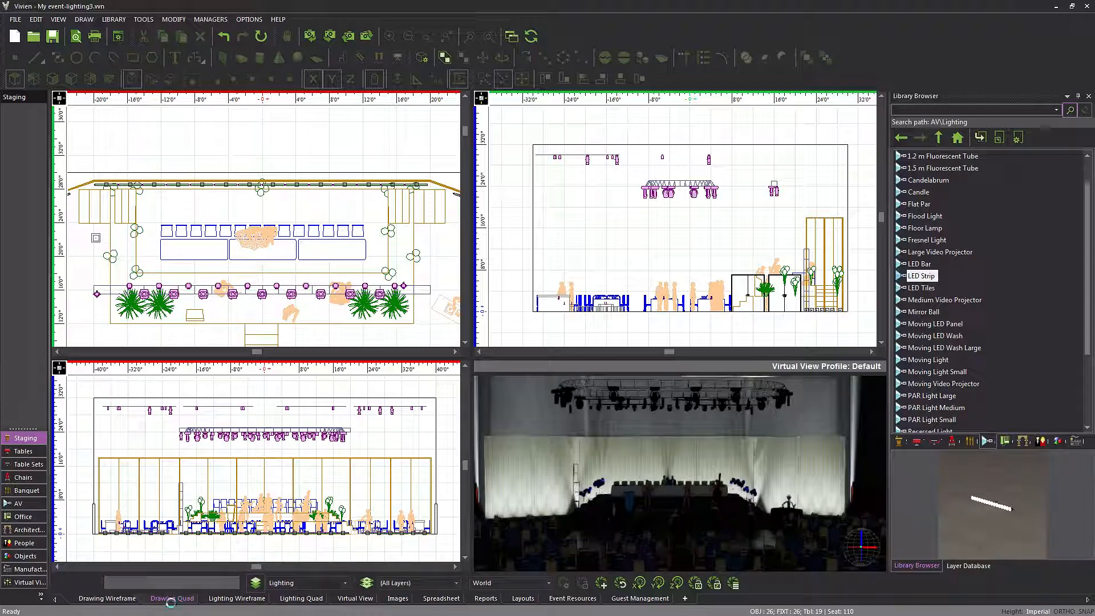
pyautogui.hotkey('ctrl', 's')
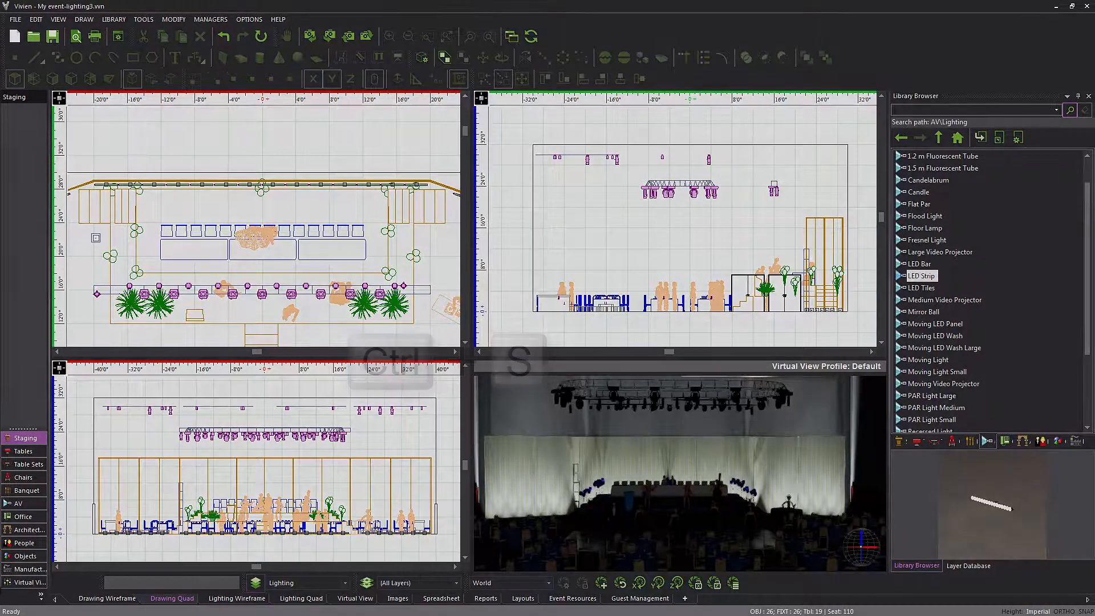